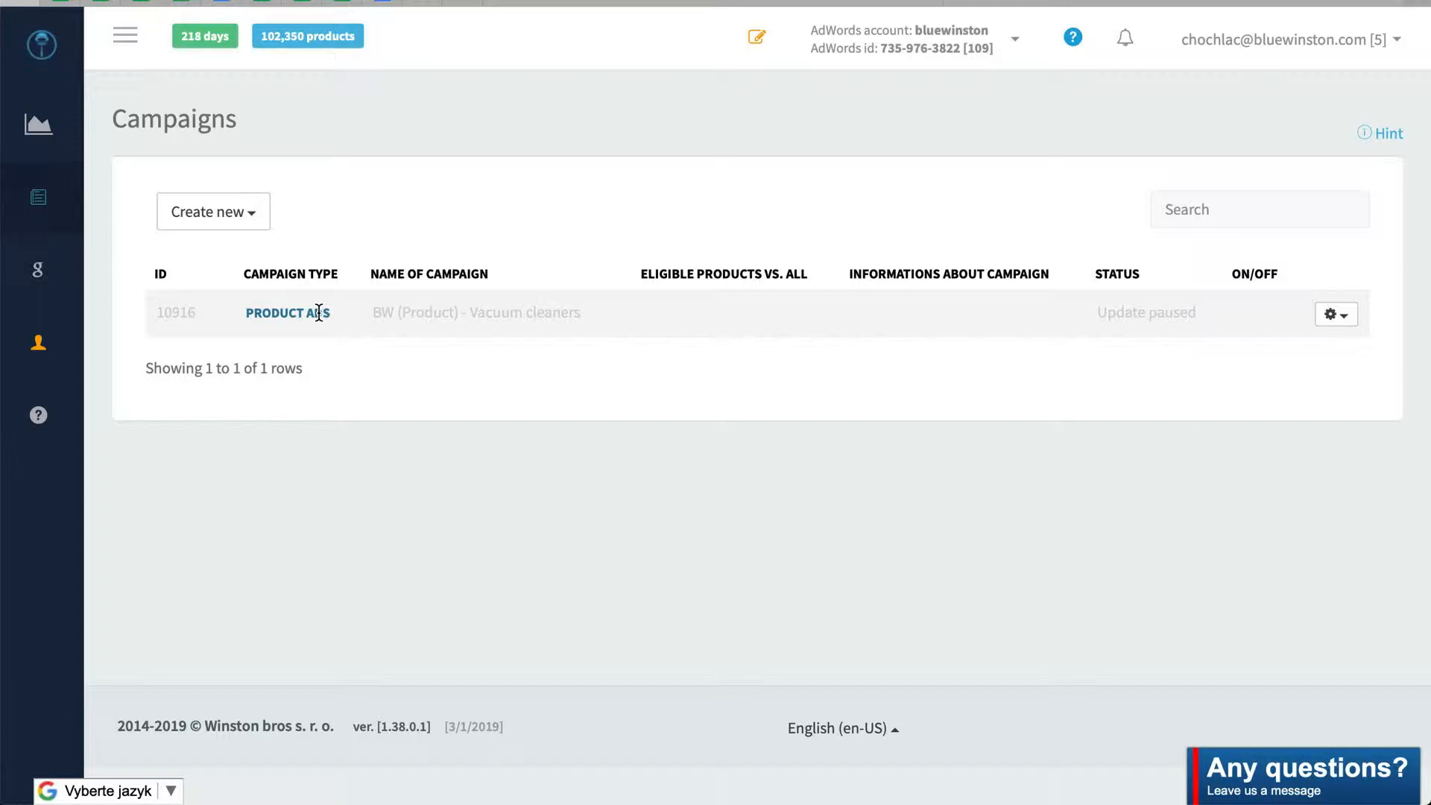
- Create a new Product Group ads campaign, copying all settings from the existing campaign BW (Product) - Vacuum cleaners
left_click(236, 222)
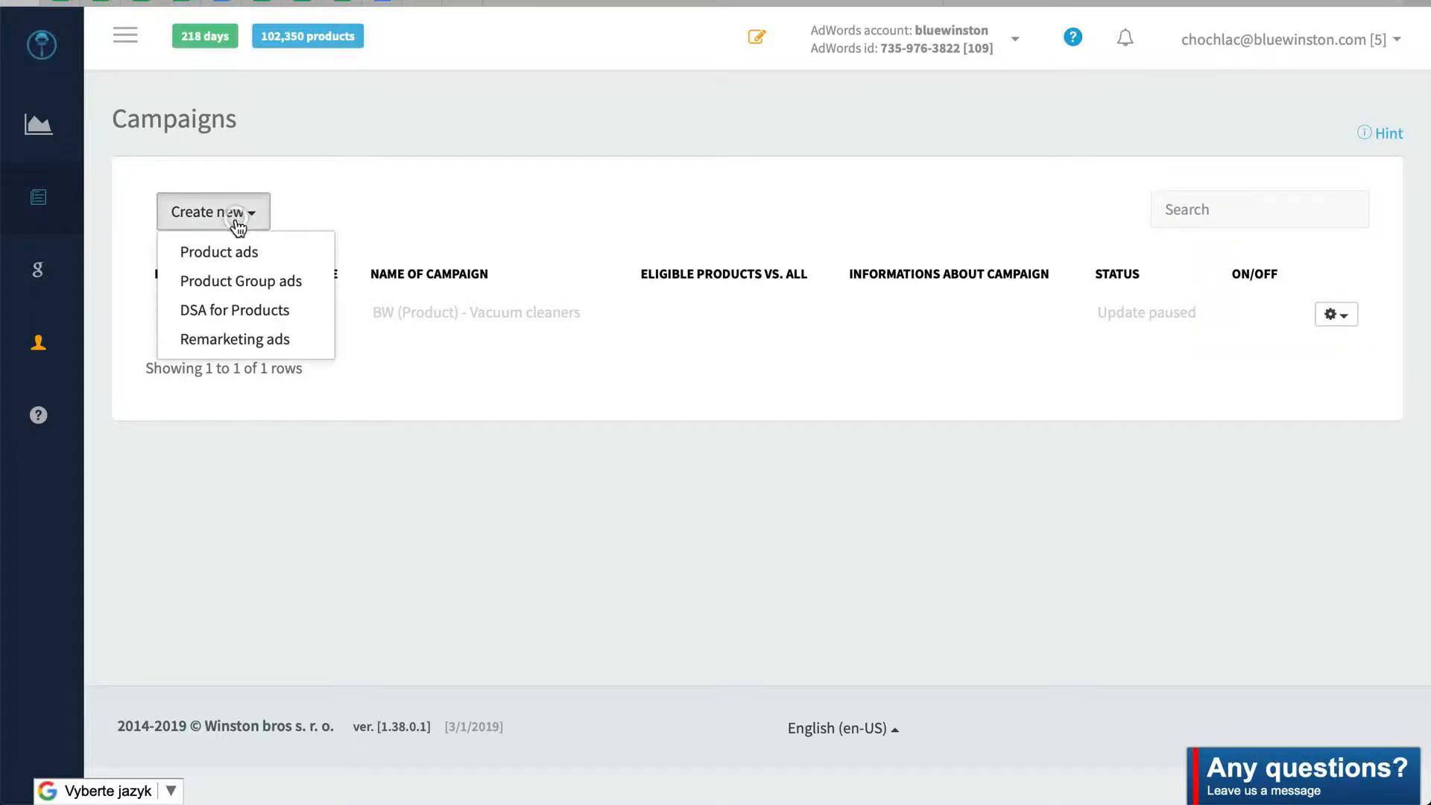
left_click(243, 281)
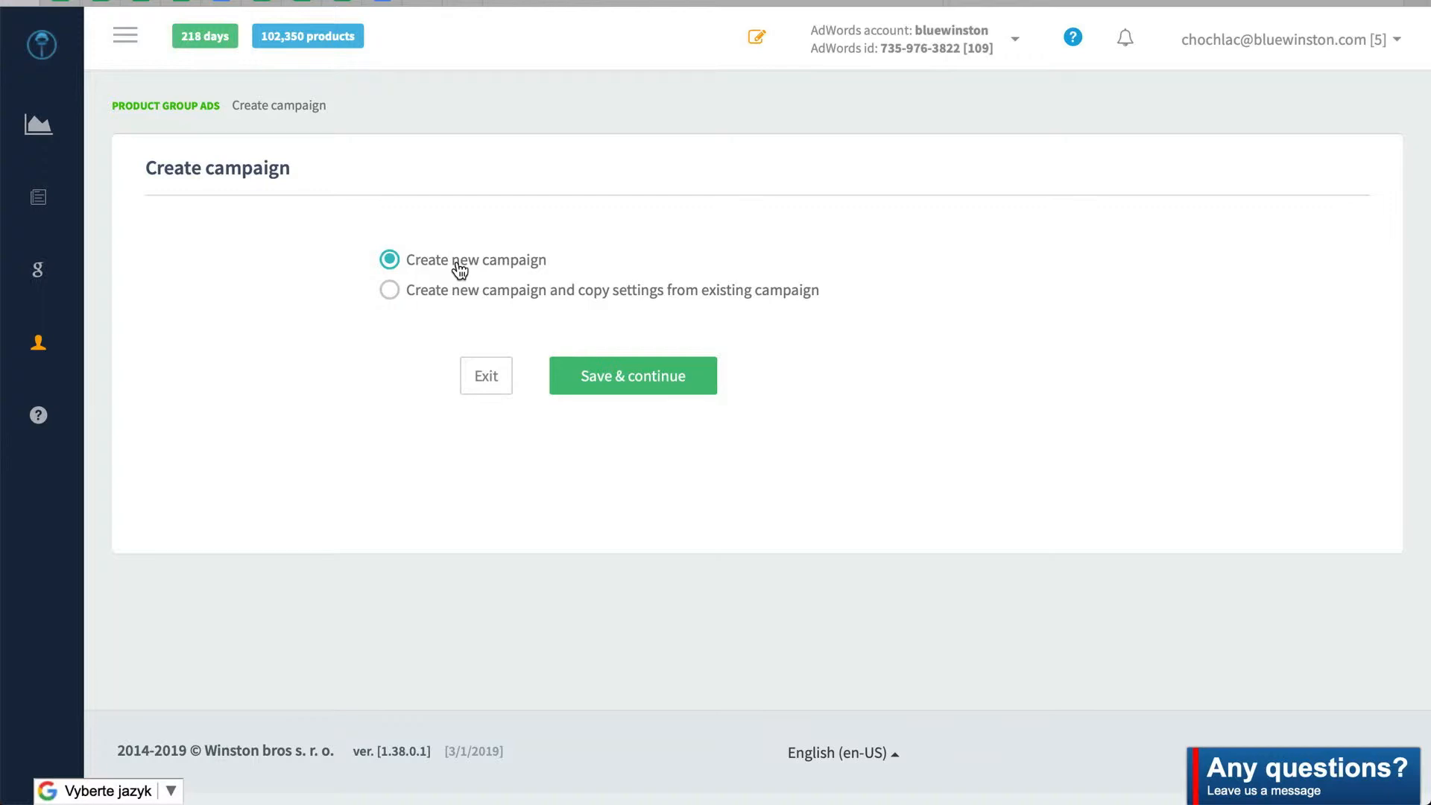
left_click(491, 297)
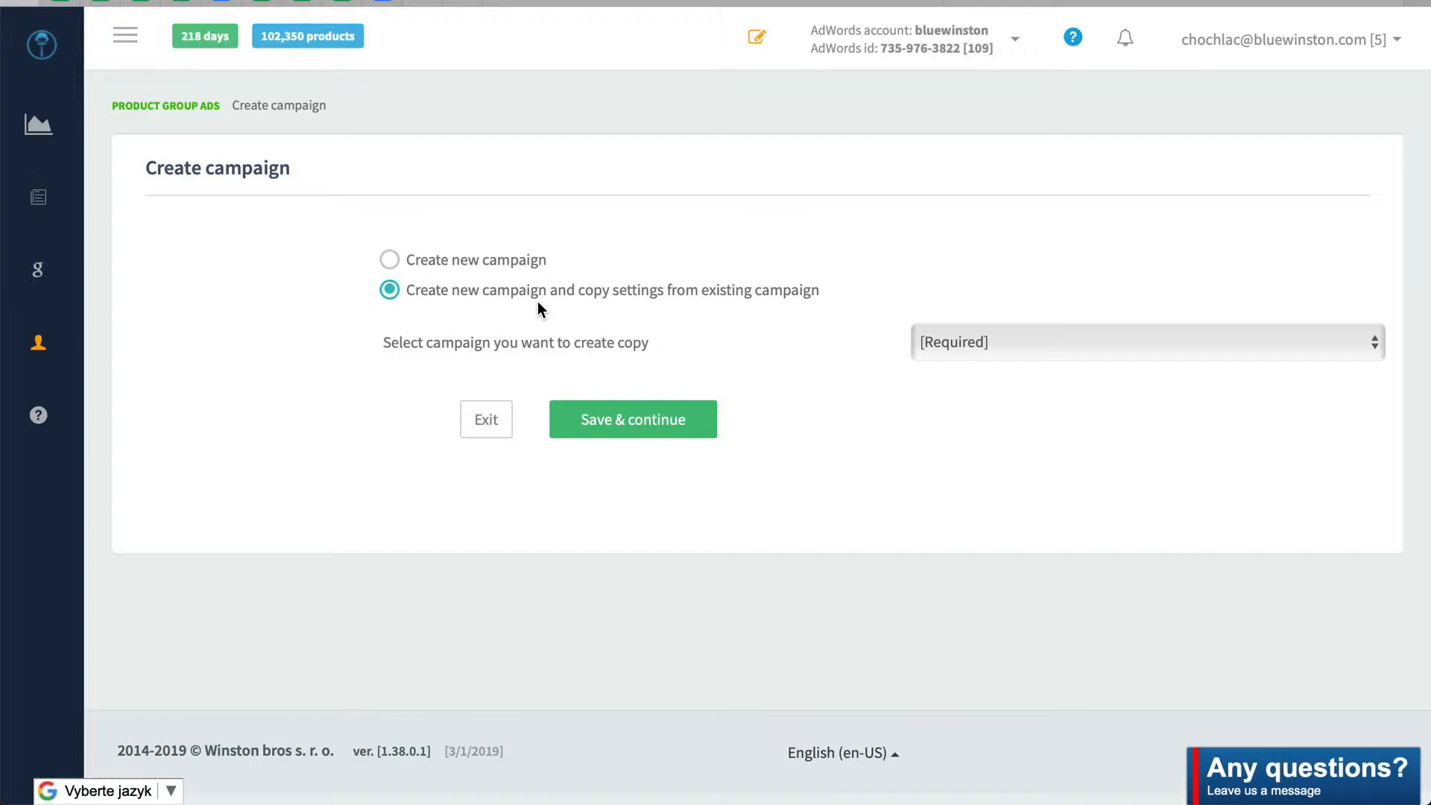
left_click(981, 347)
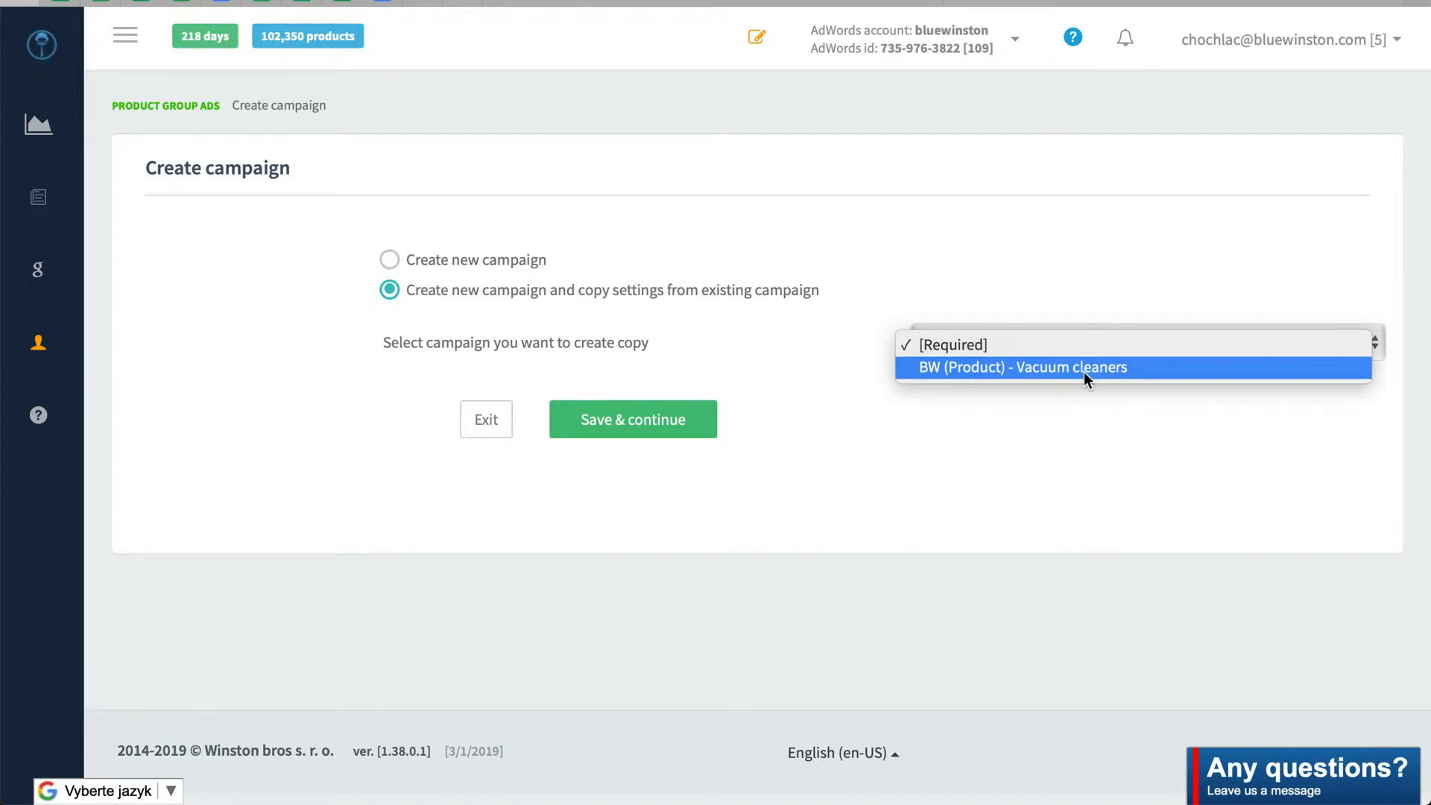
left_click(1083, 373)
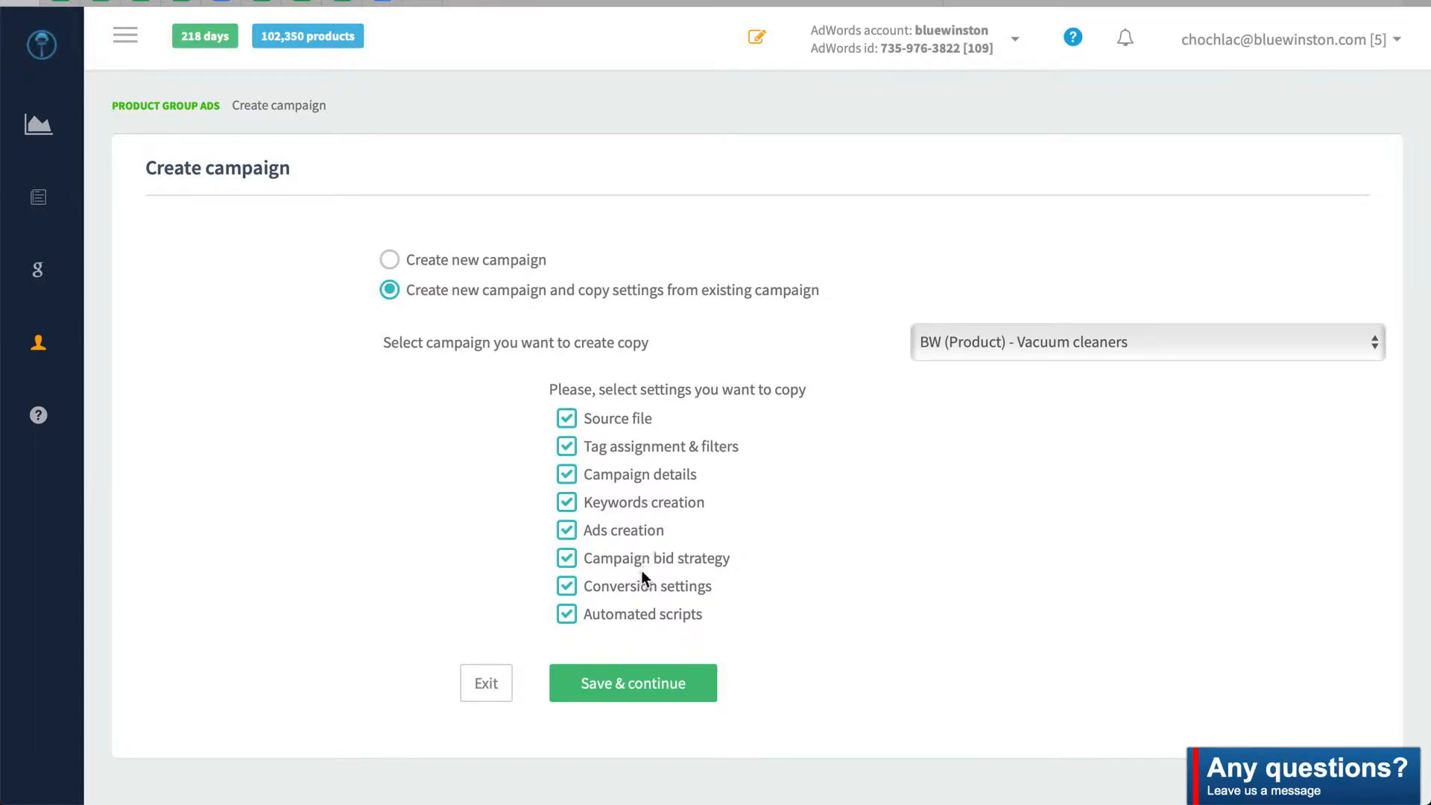
left_click(664, 684)
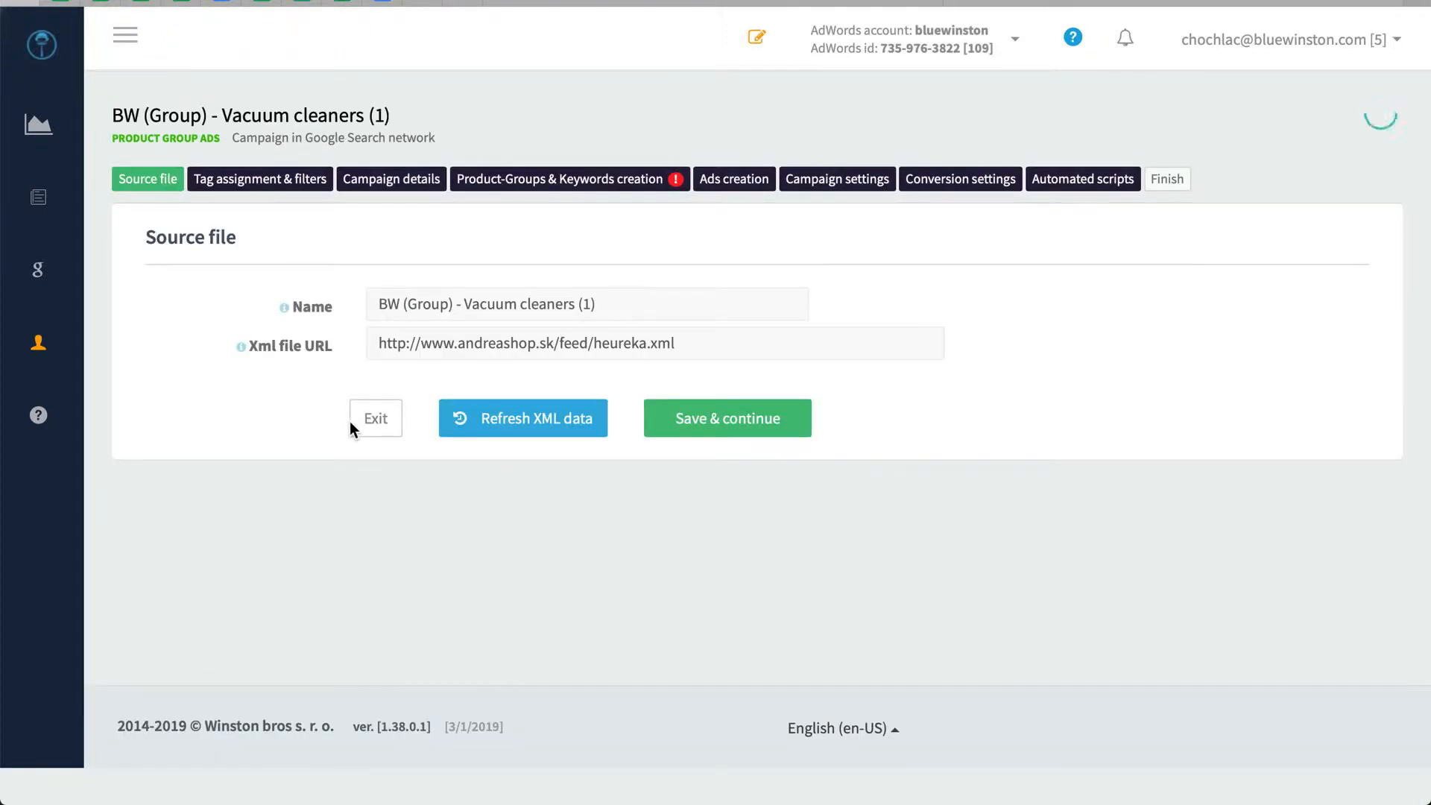
- Rename the campaign to BW (Group) - Vacuum cleaners and save the source file settings, keeping the XML file URL
left_click(426, 305)
double_click(430, 307)
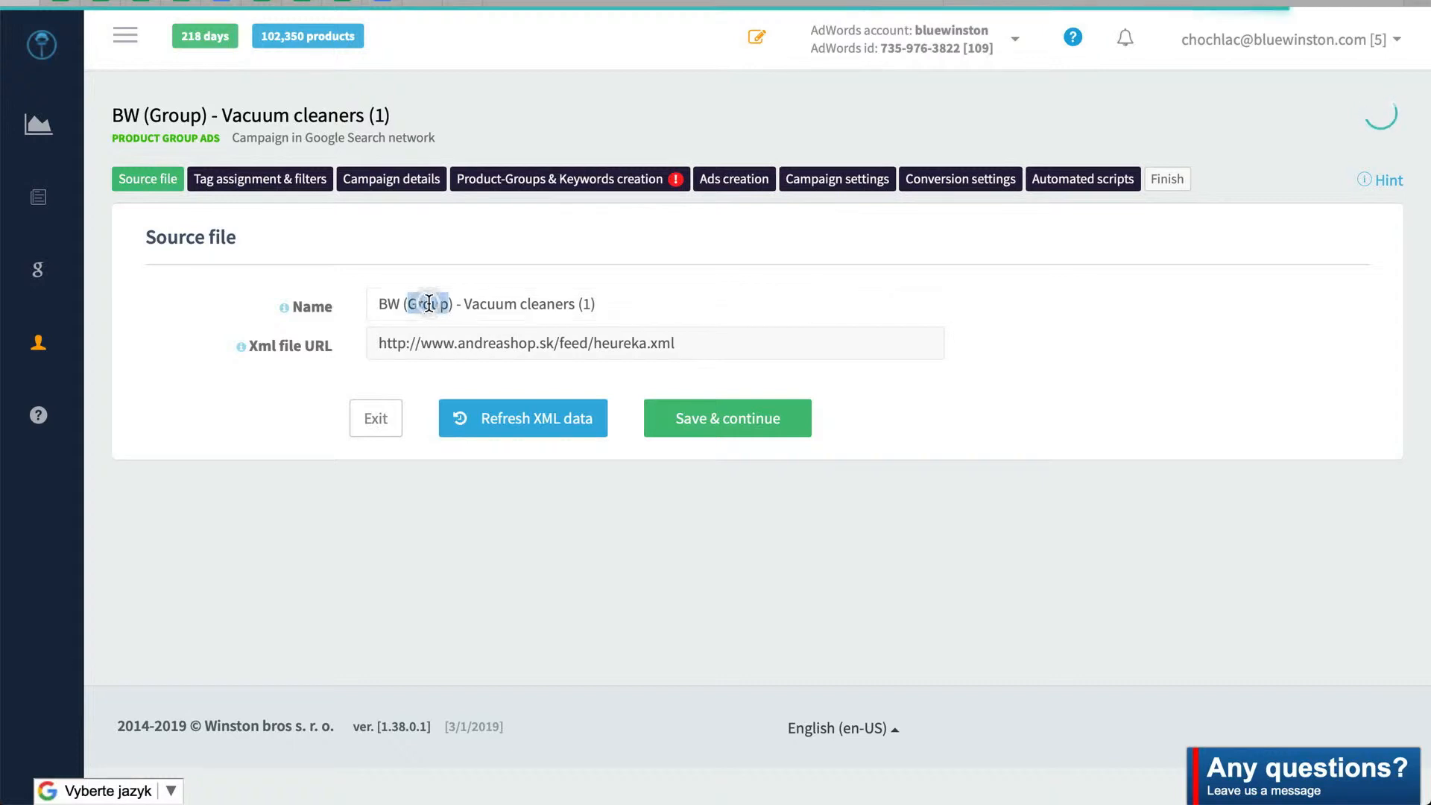
left_click(590, 304)
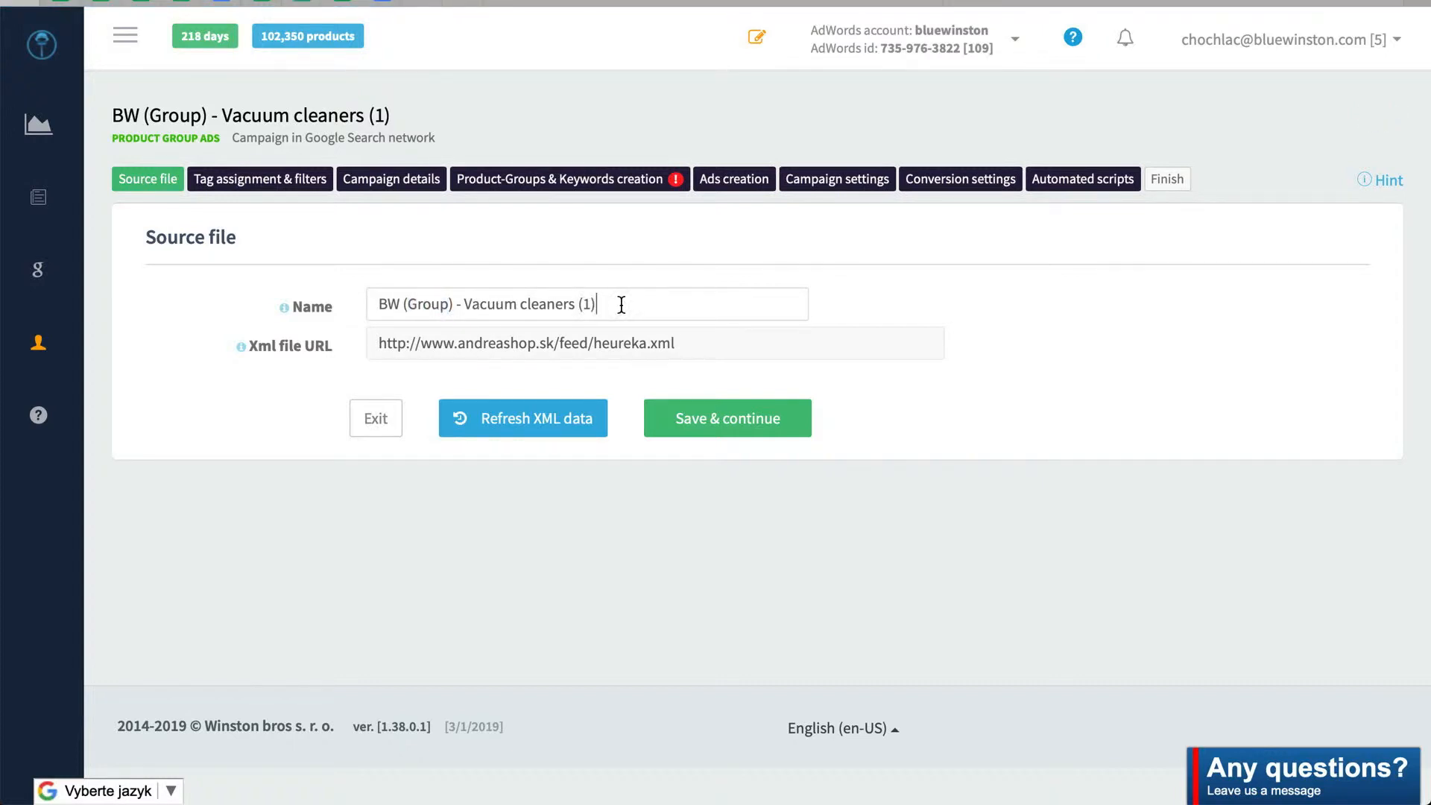
key("BackSpace")
key("BackSpace")
key("BackSpace")
key("BackSpace")
left_click(620, 337)
triple_click(619, 337)
left_click(746, 351)
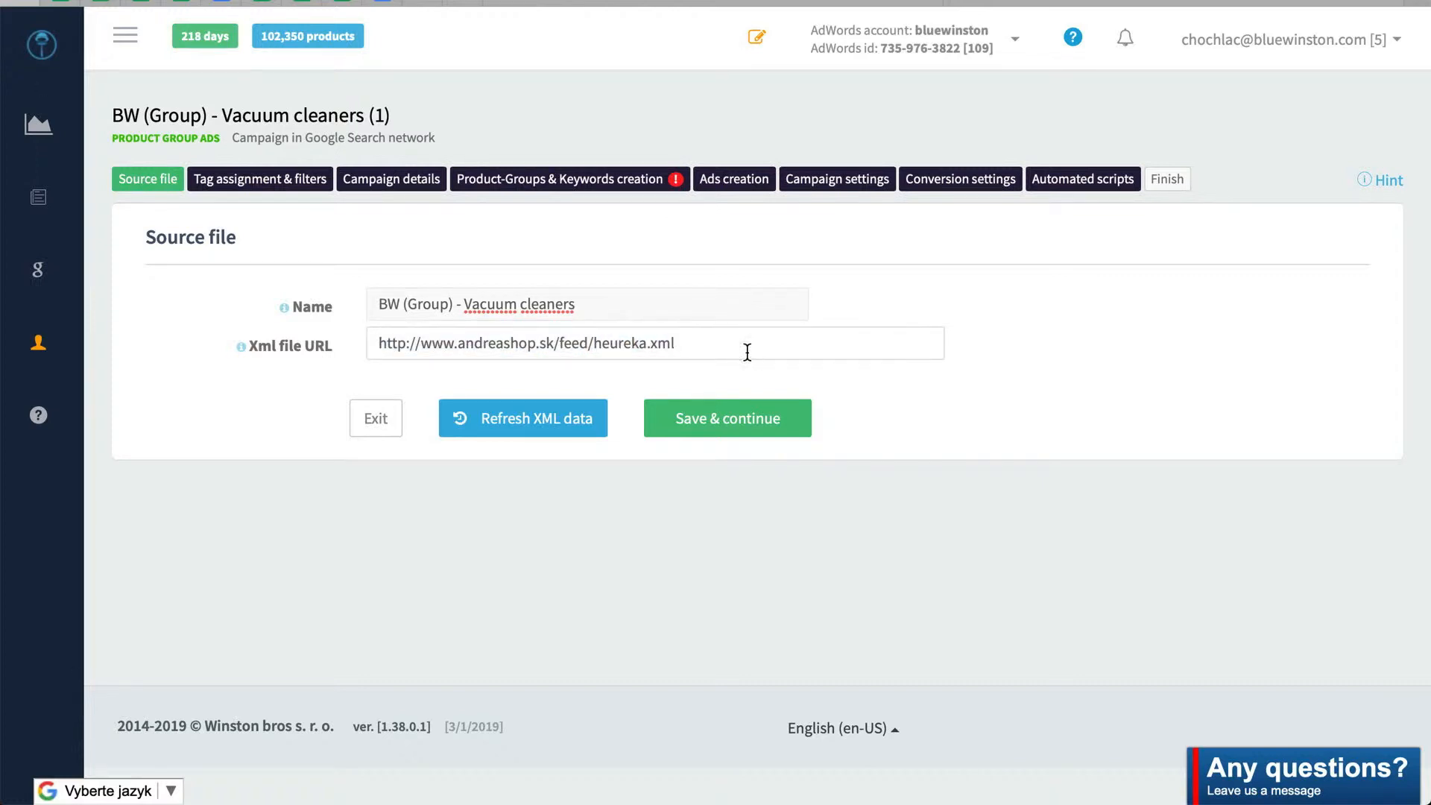
left_click(738, 422)
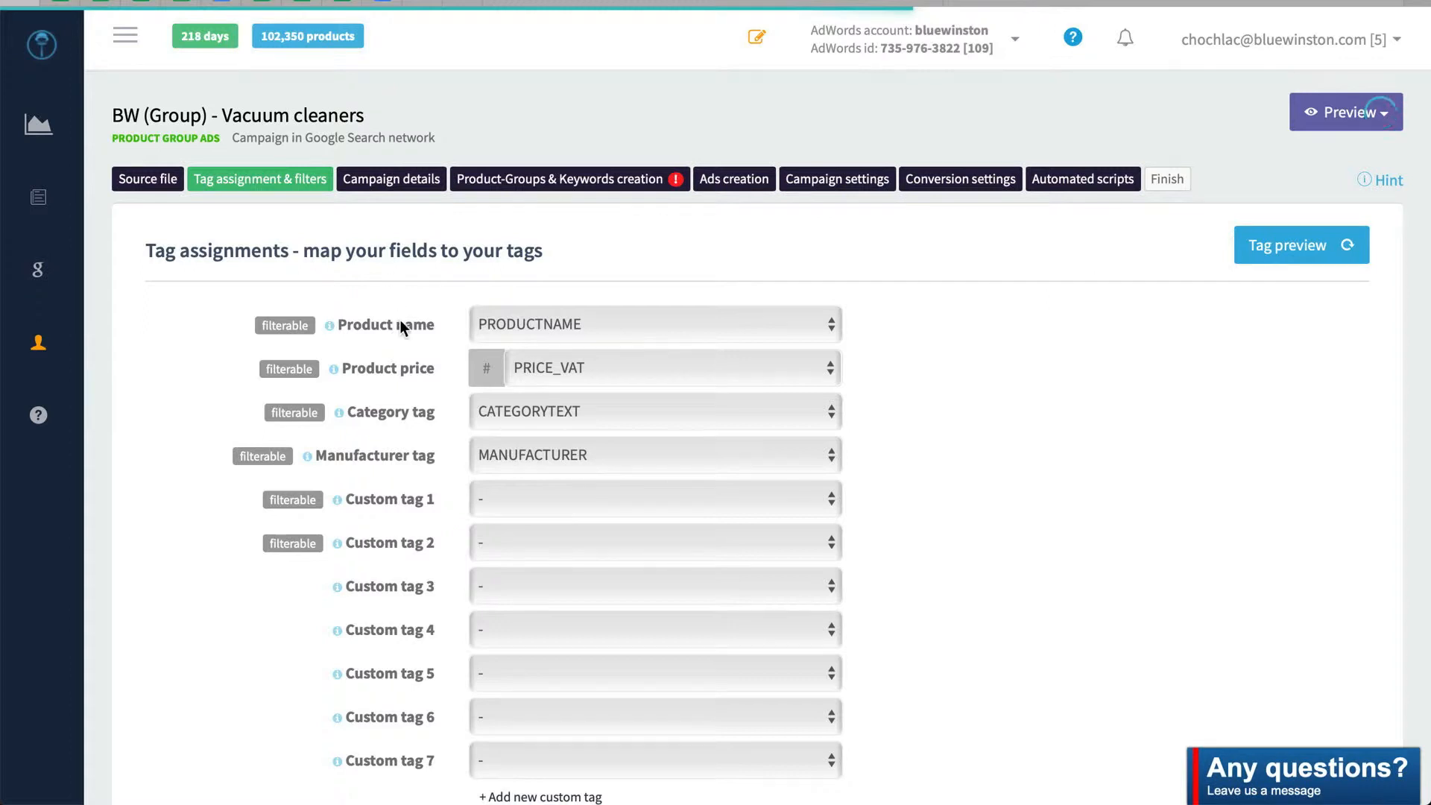
- Review the copied tag assignments and product filters, and save them unchanged to continue to the campaign details
scroll(399, 321, "down", 2)
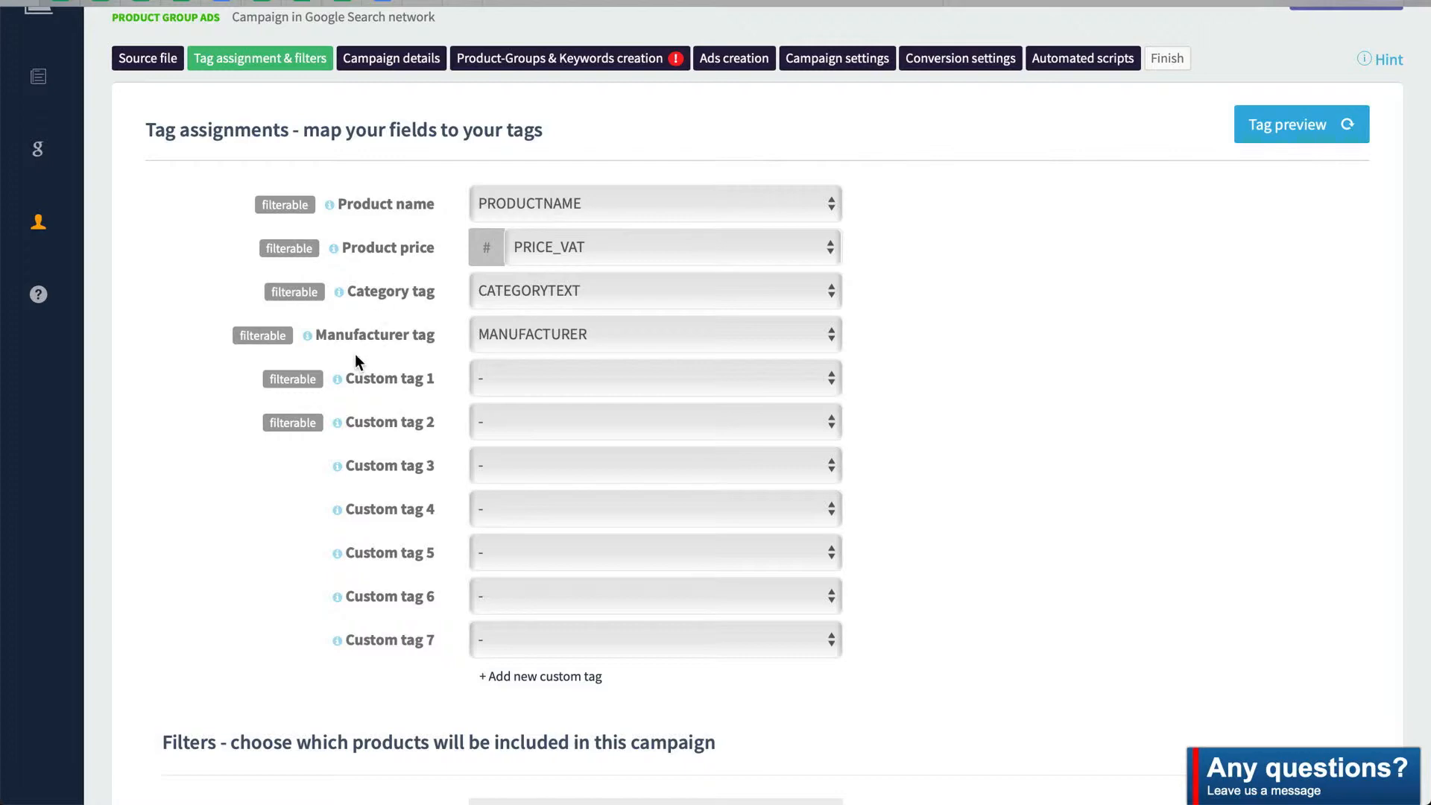
scroll(355, 365, "down", 2)
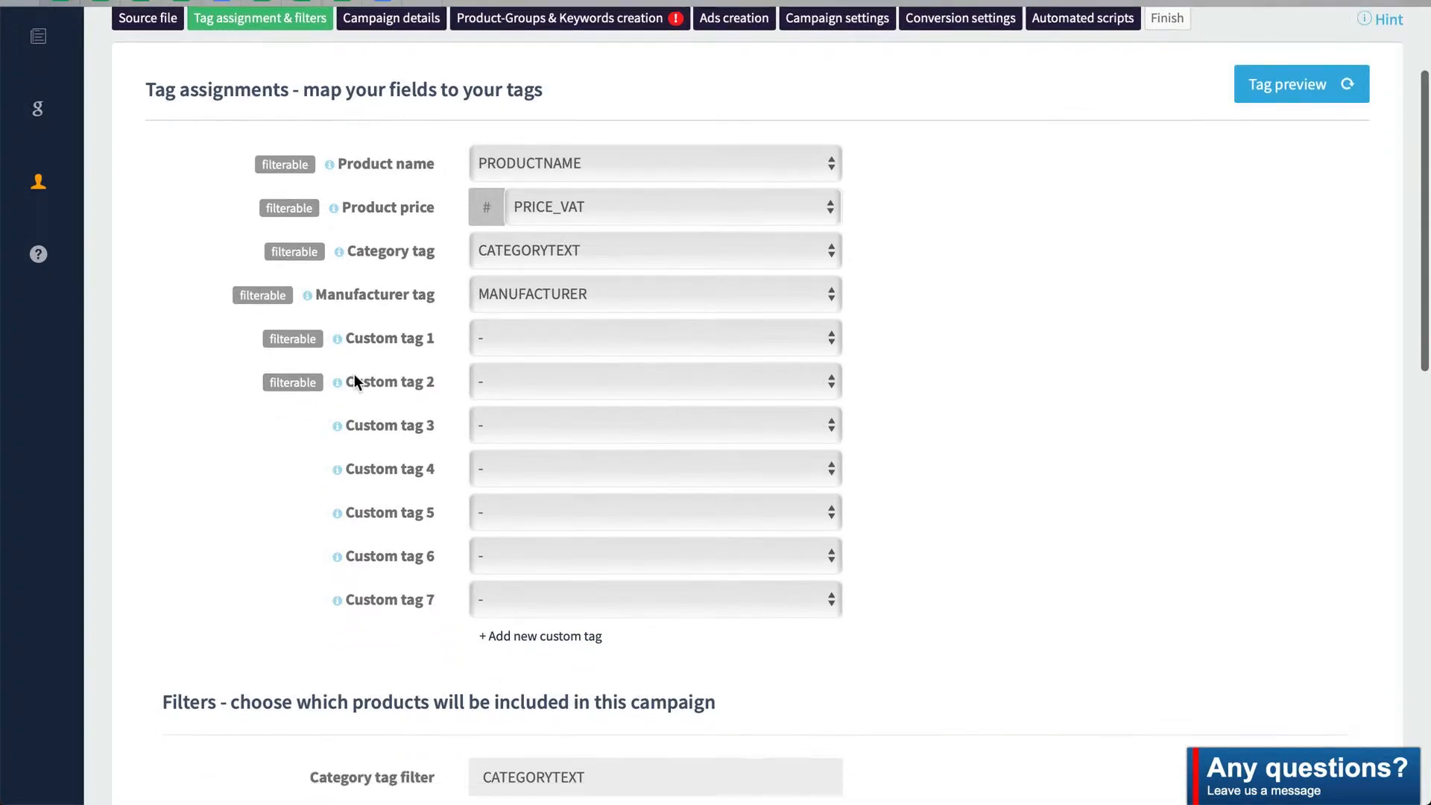
scroll(541, 199, "down", 7)
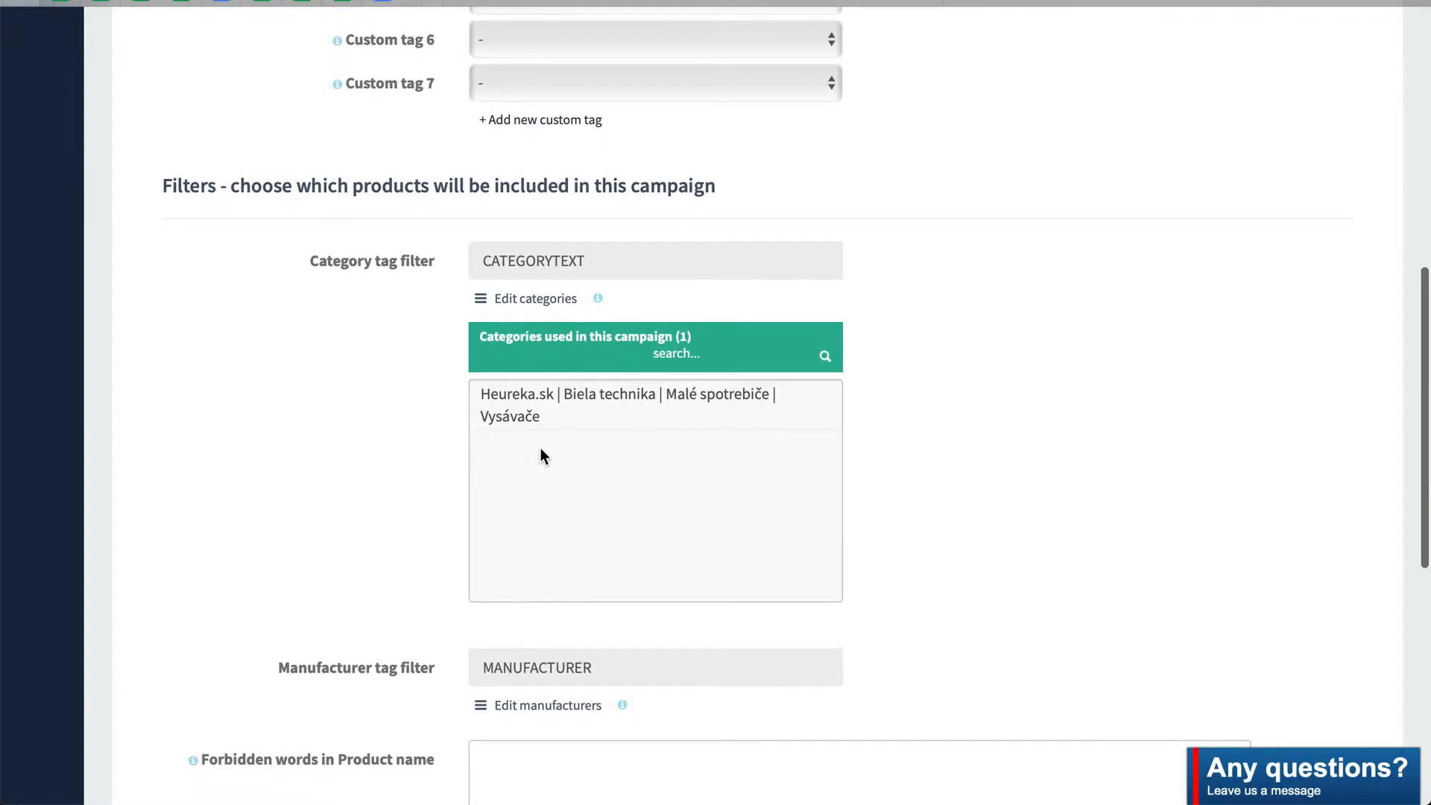
scroll(444, 377, "up", 8)
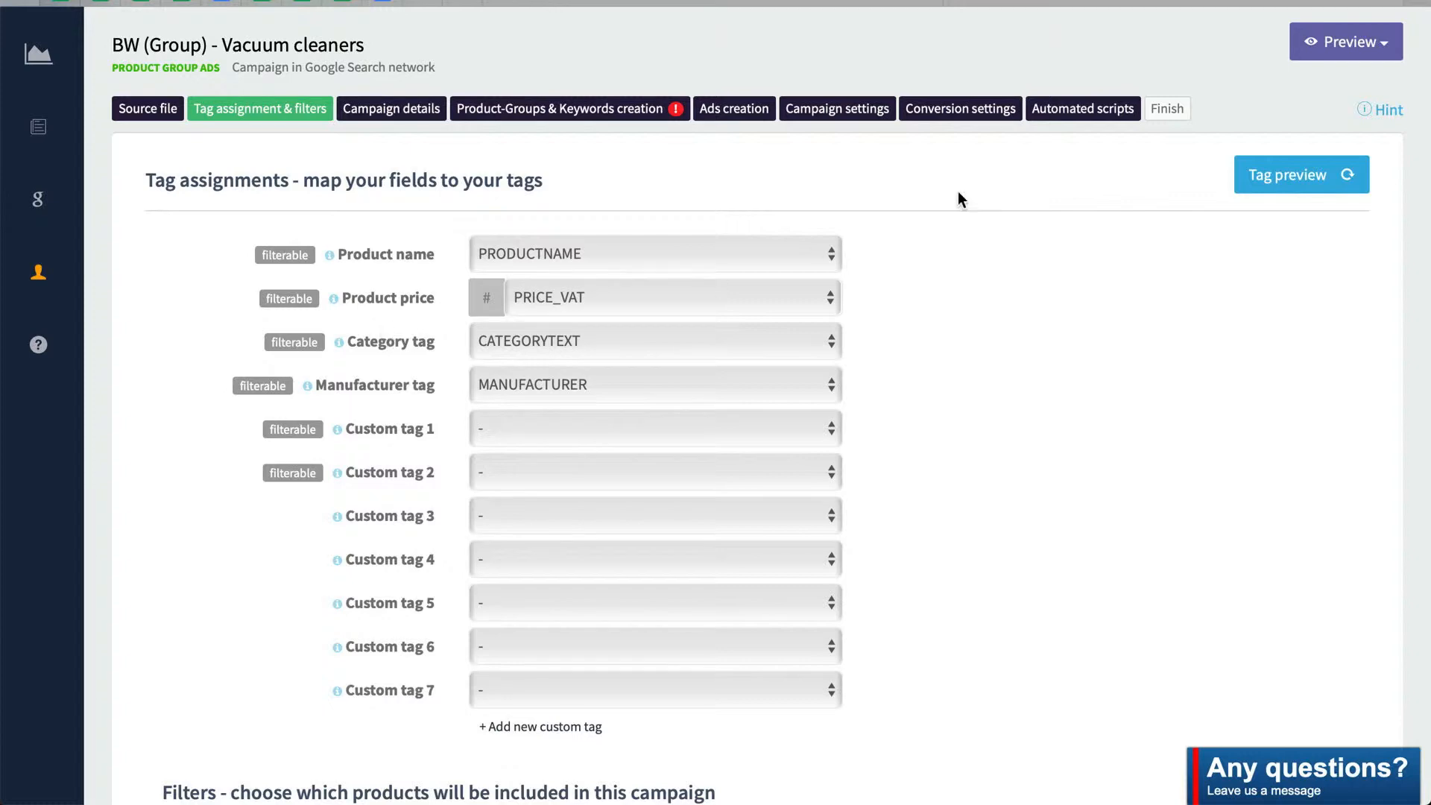
scroll(976, 325, "down", 15)
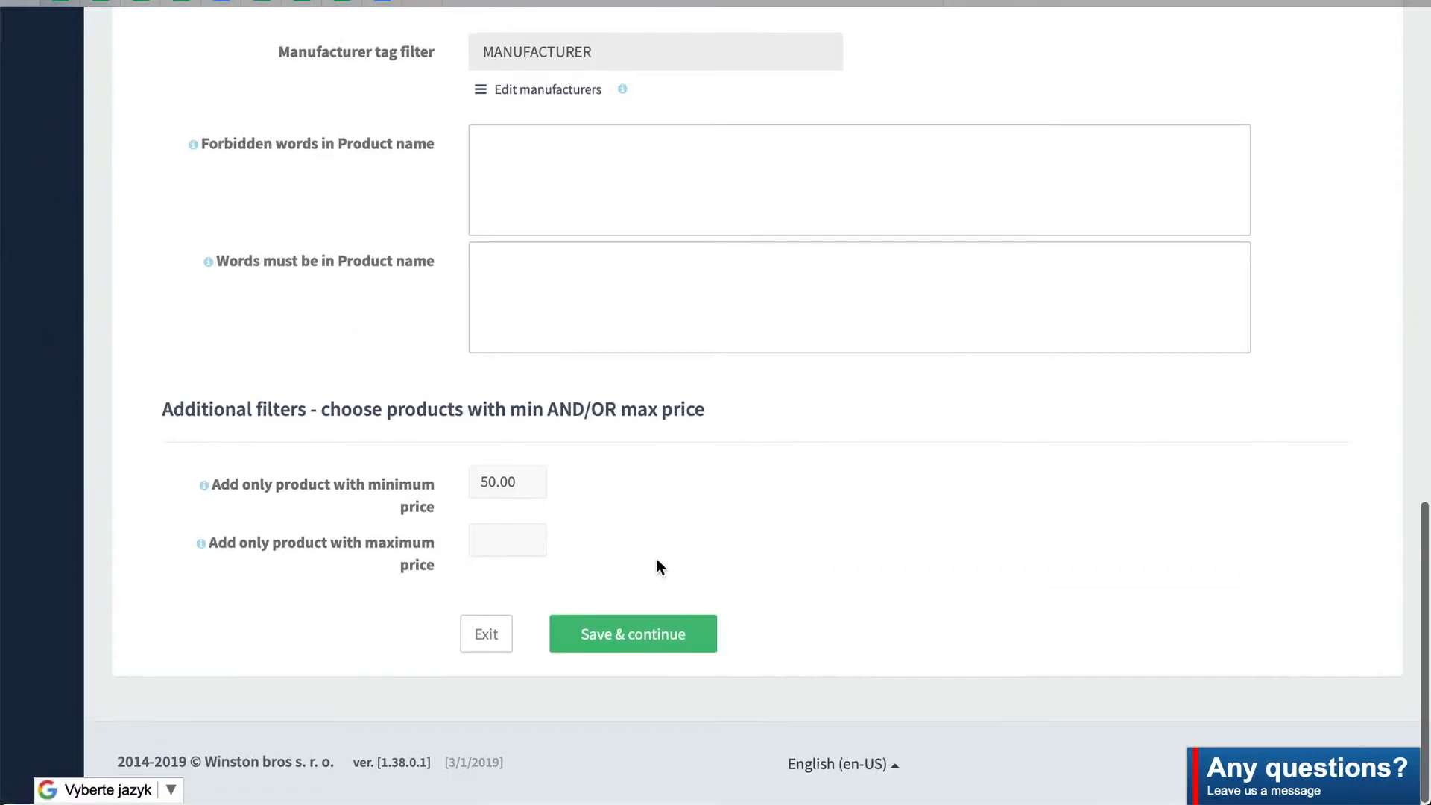
left_click(651, 637)
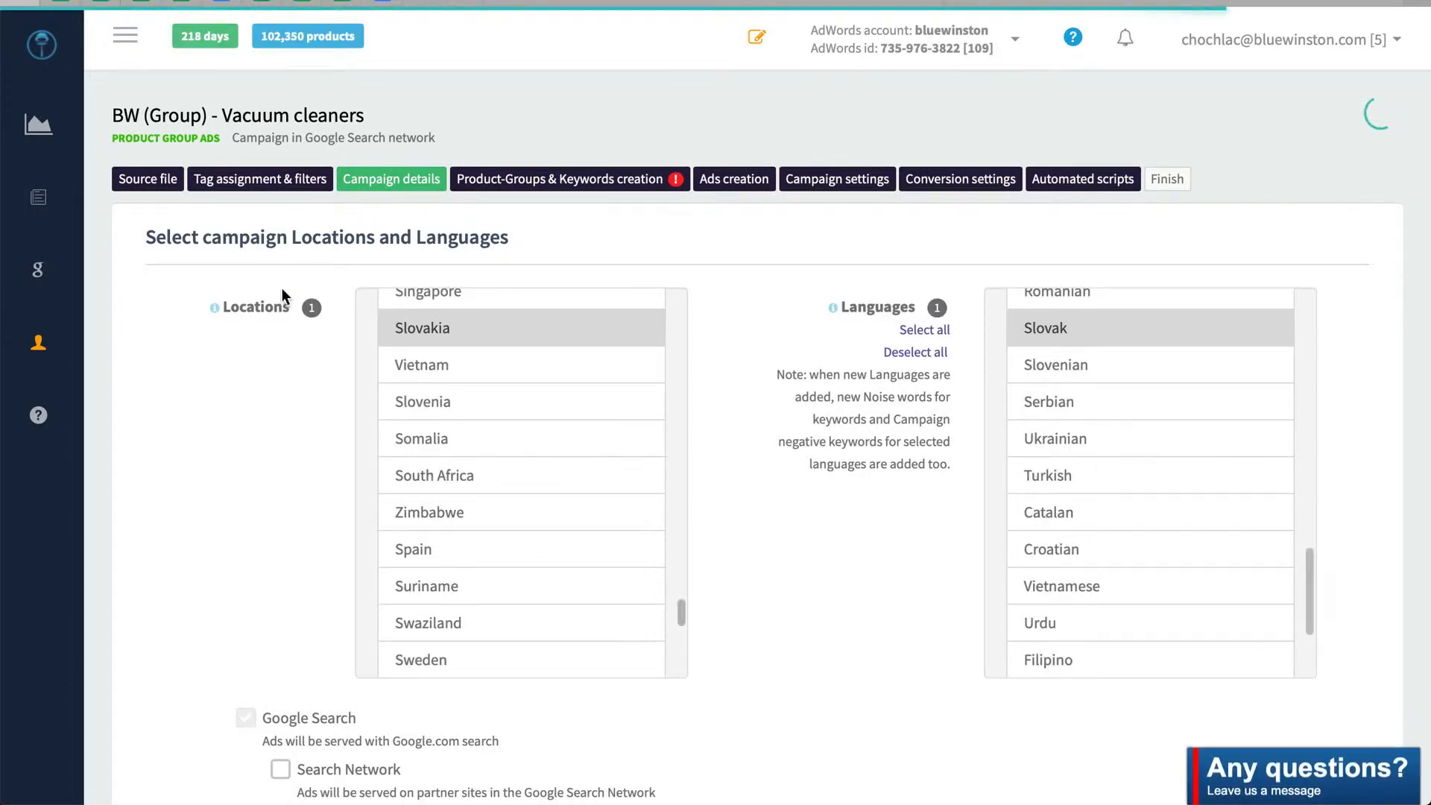
- Save the copied campaign locations and languages, and open the URL settings for products under Product-Groups & Keywords creation
scroll(209, 455, "down", 2)
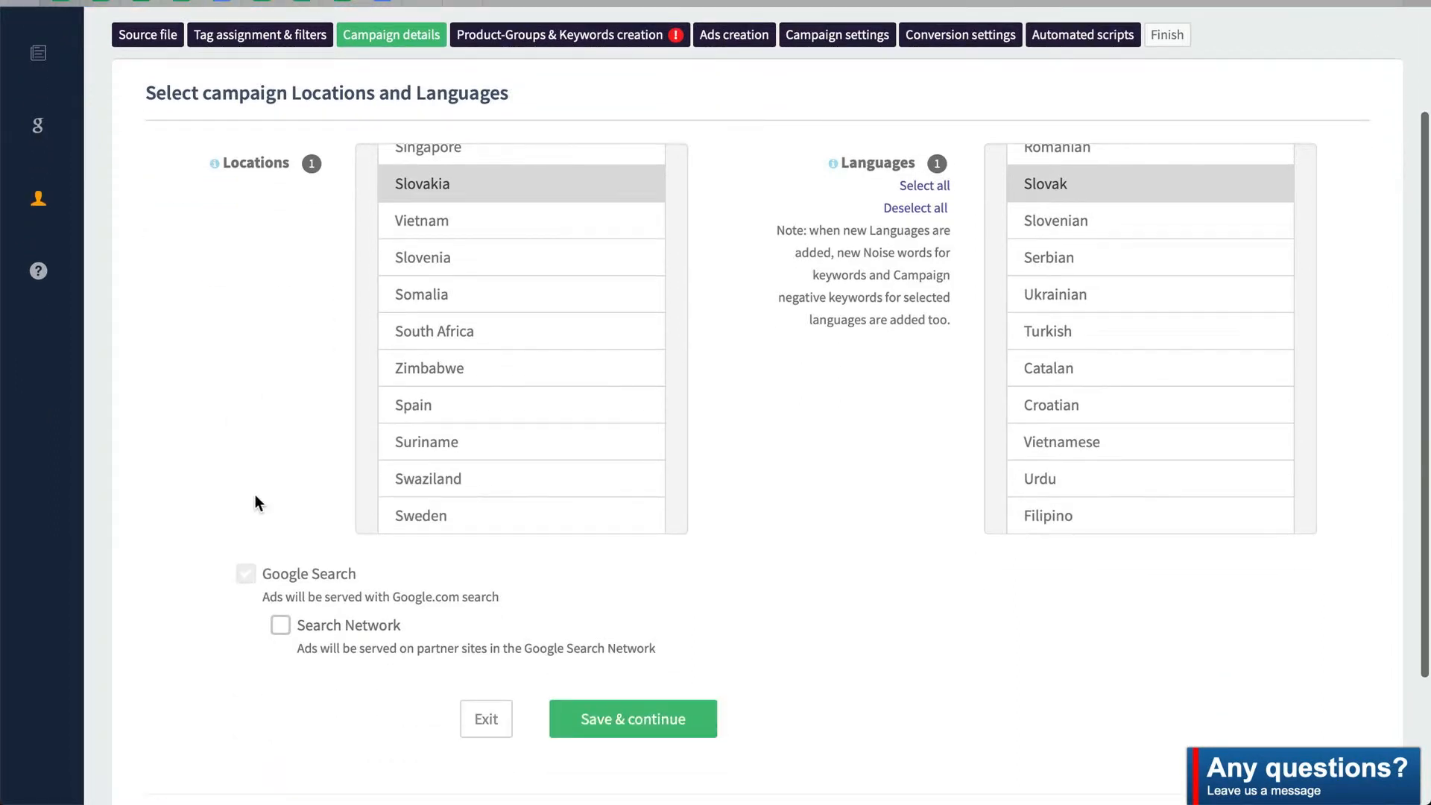
left_click(588, 723)
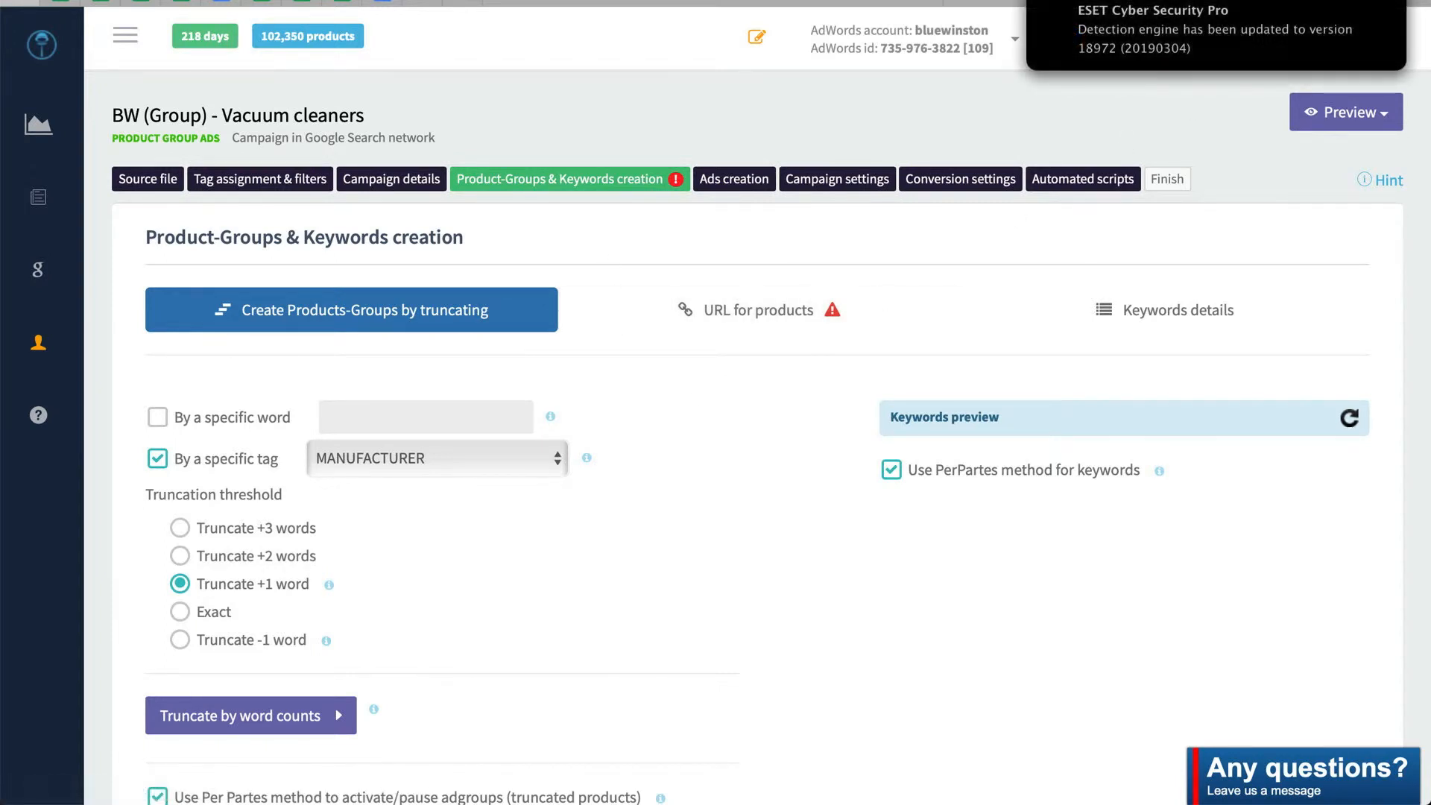
left_click(752, 323)
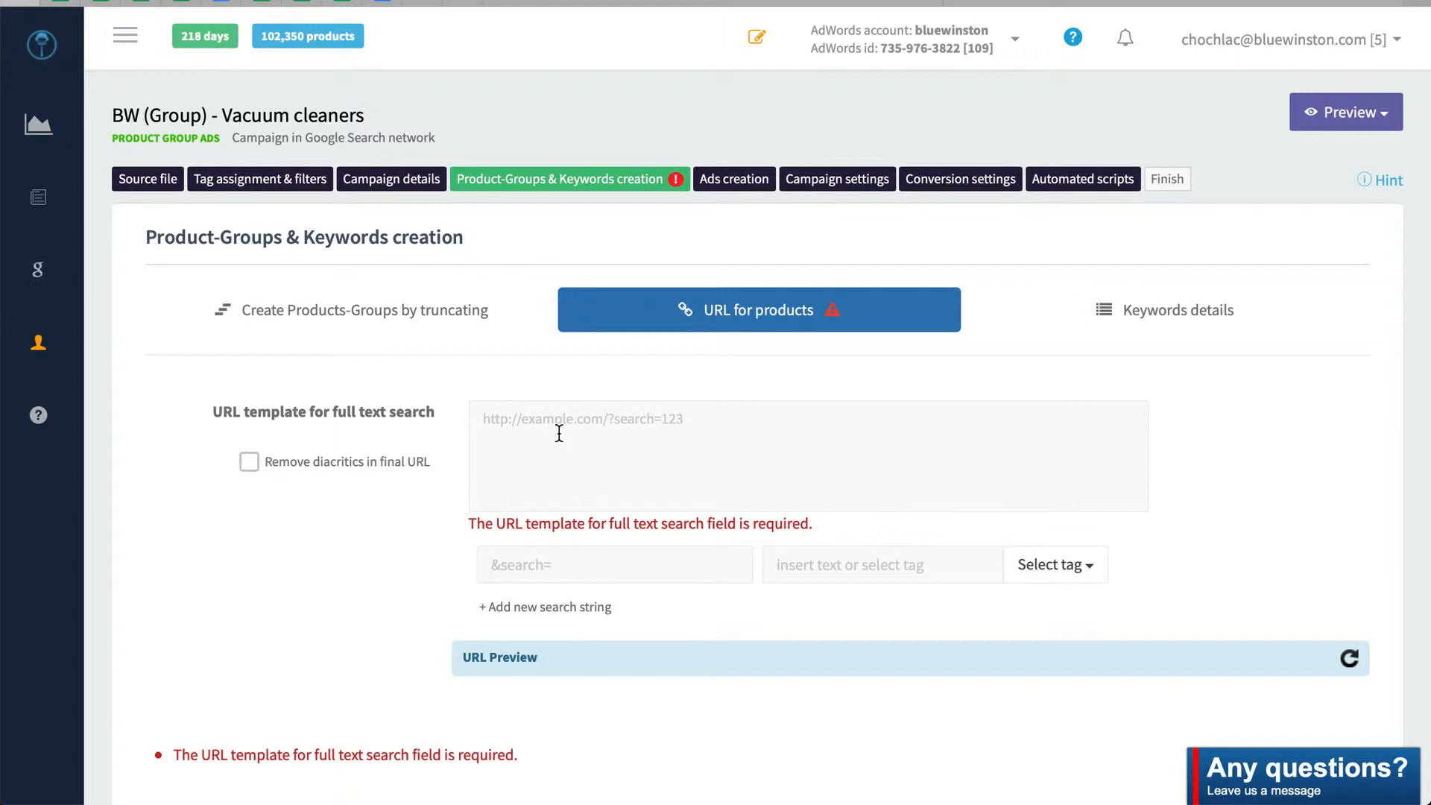
- Open the andreashop.sk store in a new browser tab, accept its cookie notice and dismiss the promotional pop-up
key("super+t")
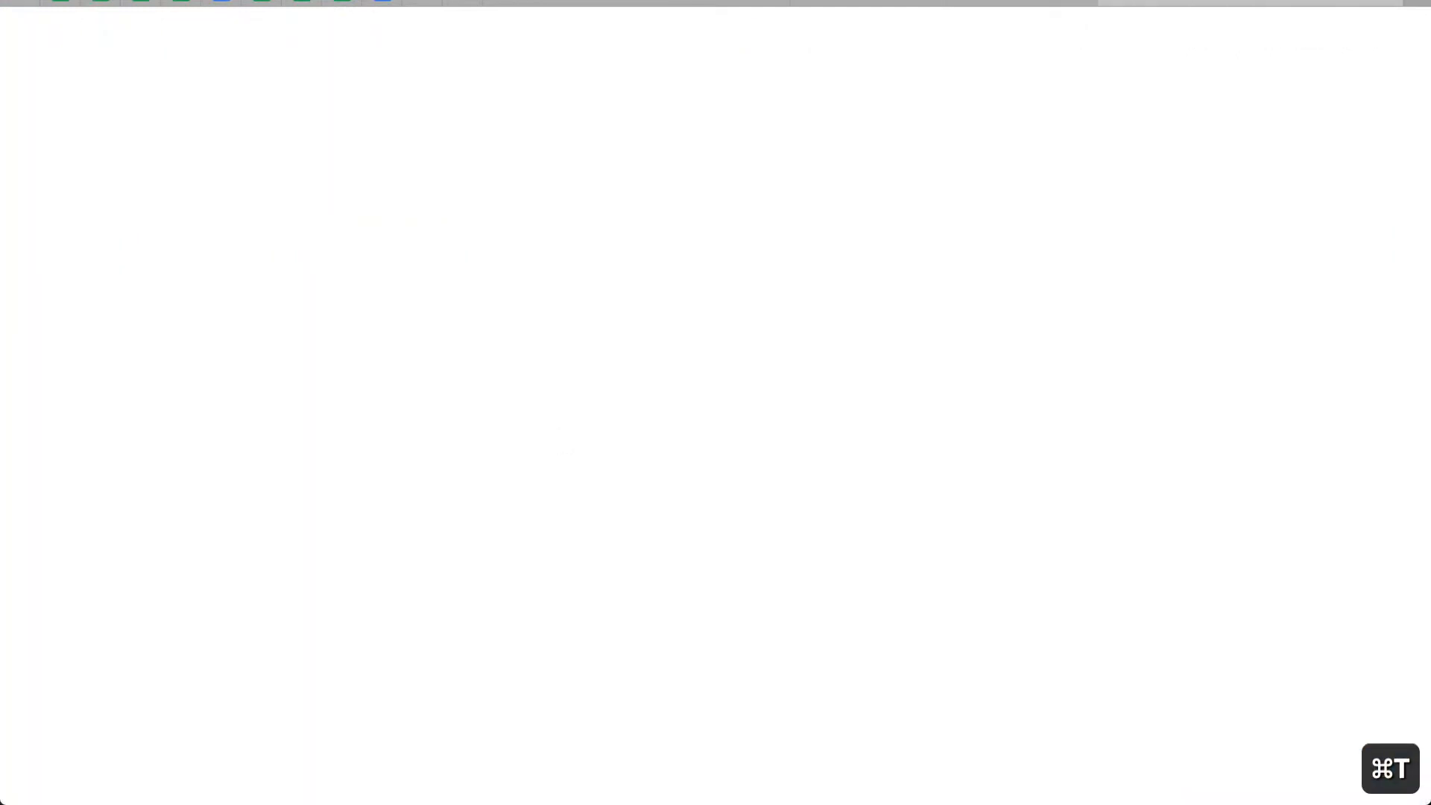
type("andreashop.s")
key("Return")
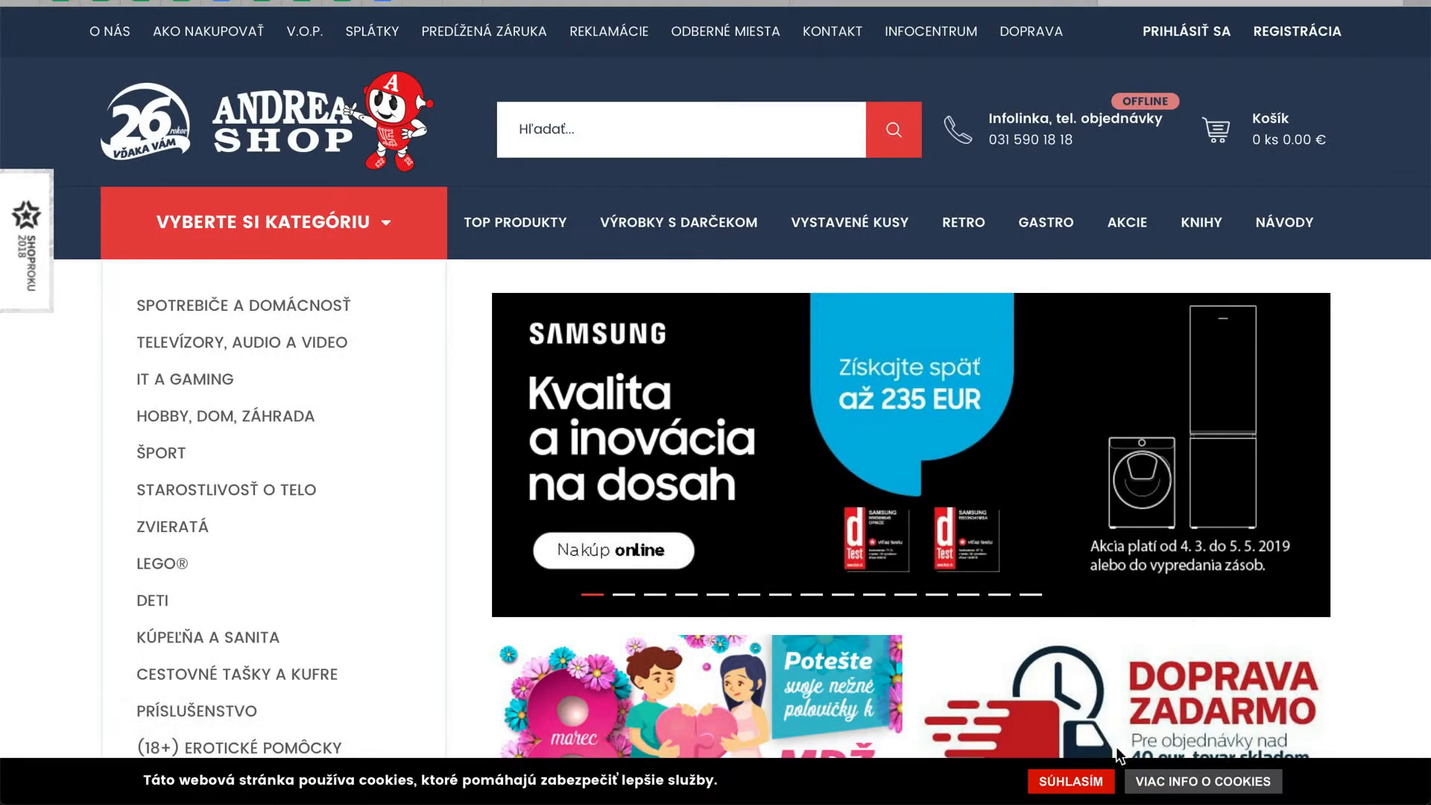
left_click(1078, 783)
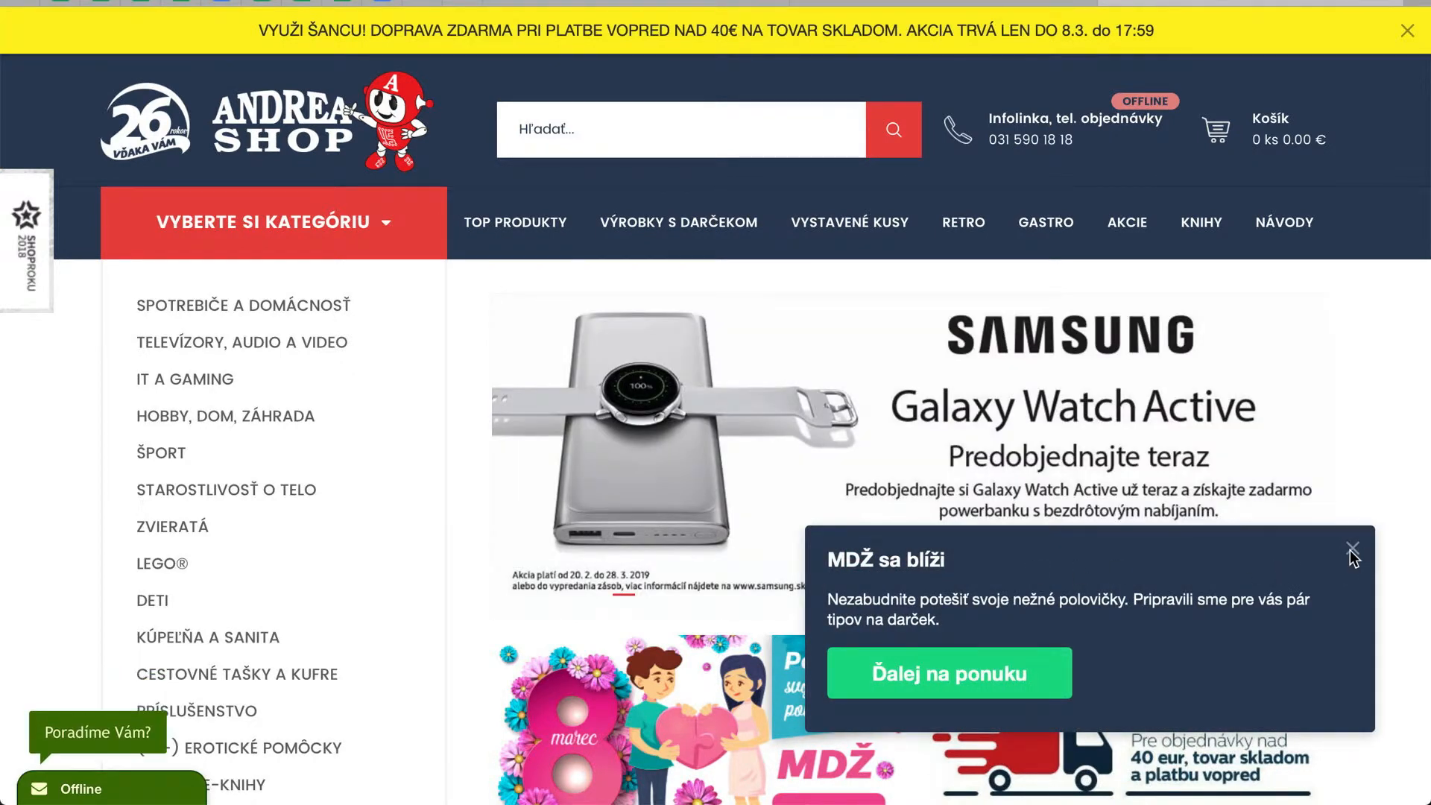
scroll(1356, 559, "down", 10)
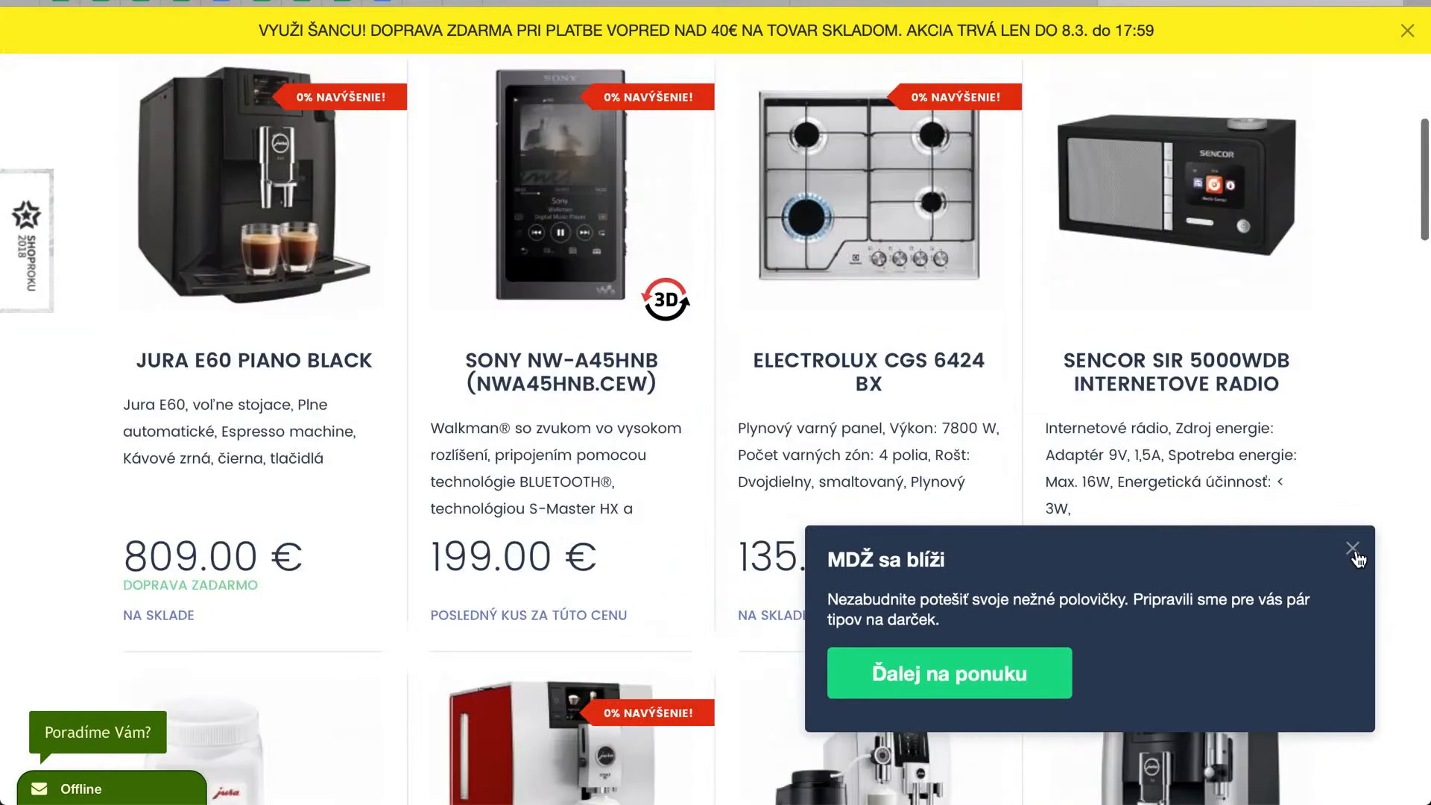
left_click(1353, 550)
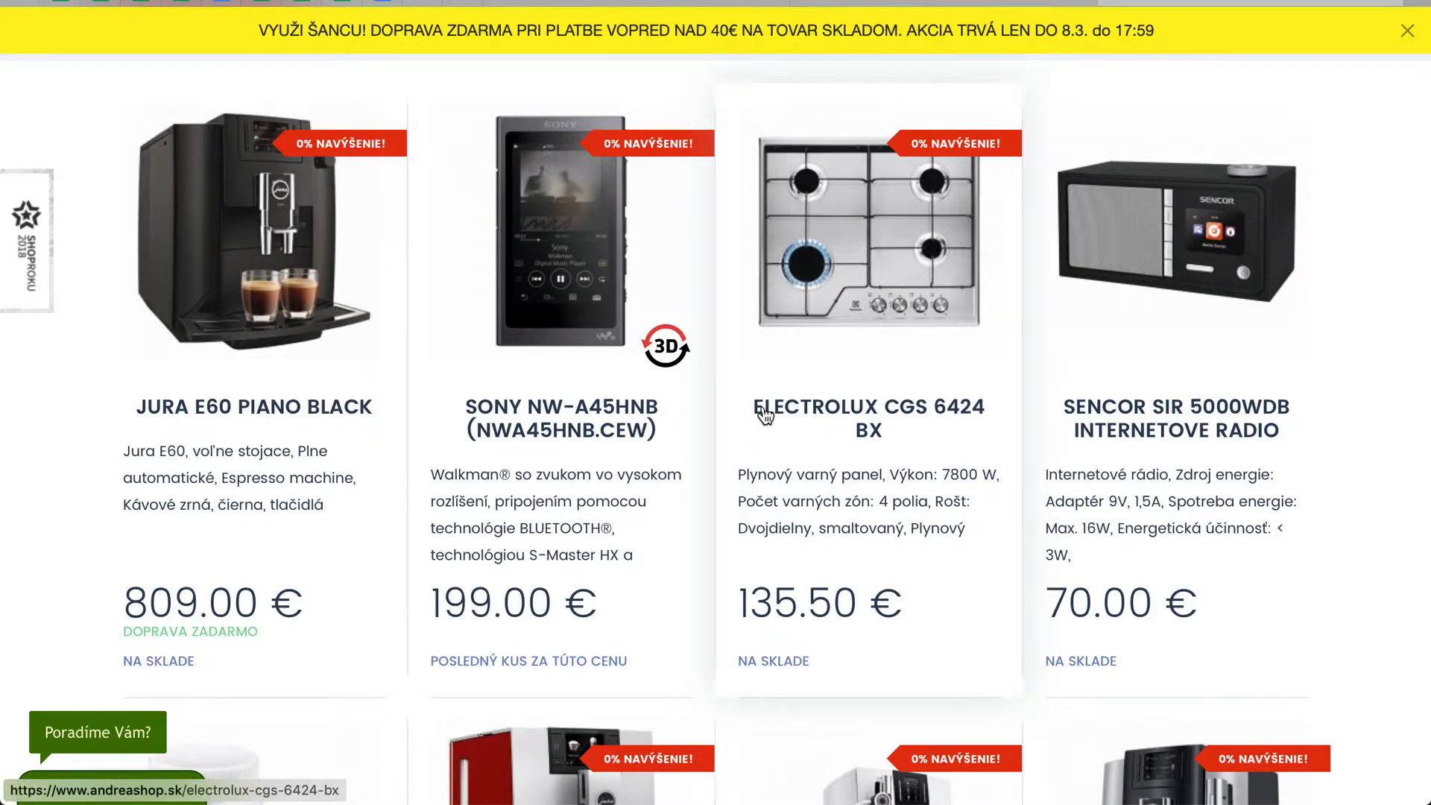
- Search the store for electrolux and dismiss the contact form pop-up covering the results page
scroll(814, 409, "up", 15)
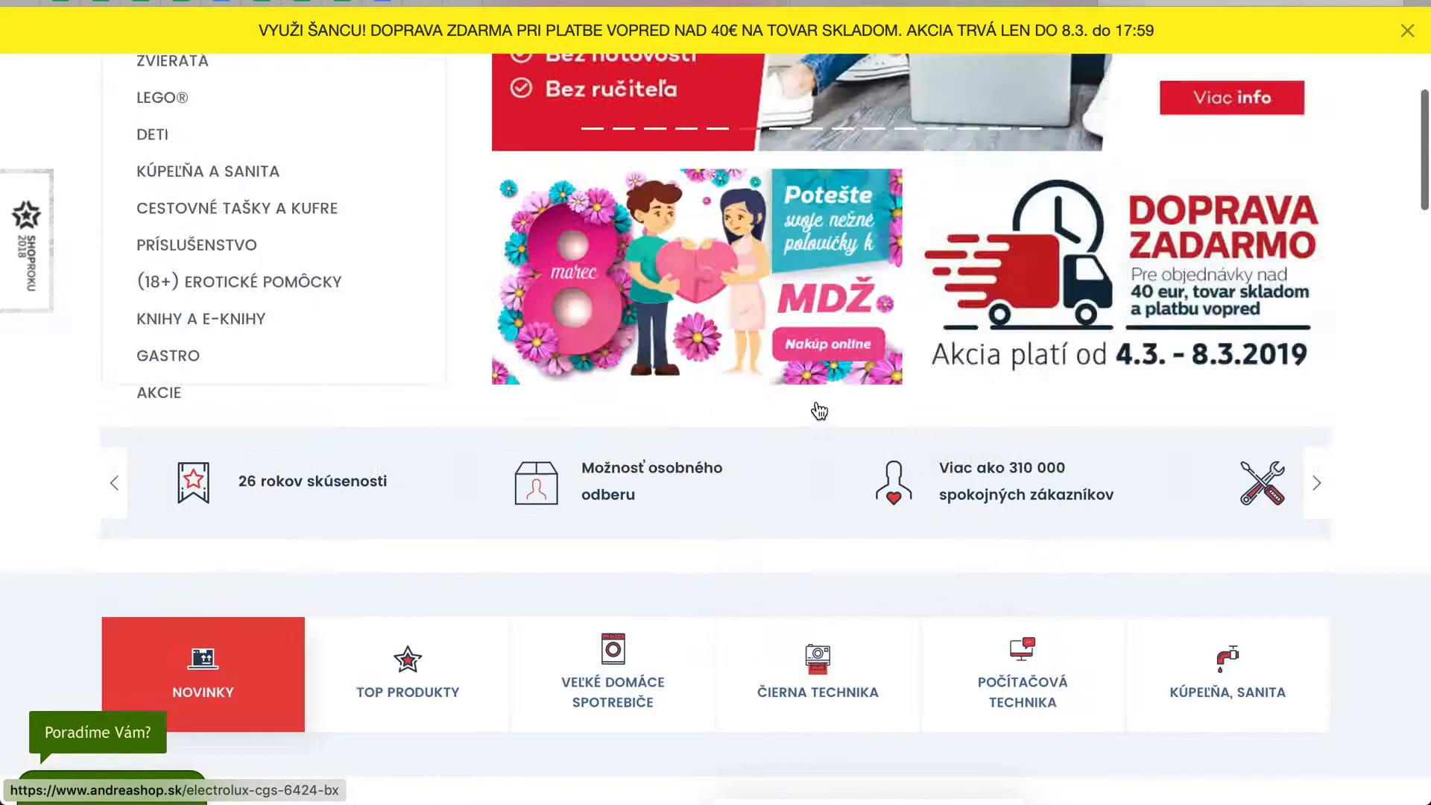
left_click(757, 160)
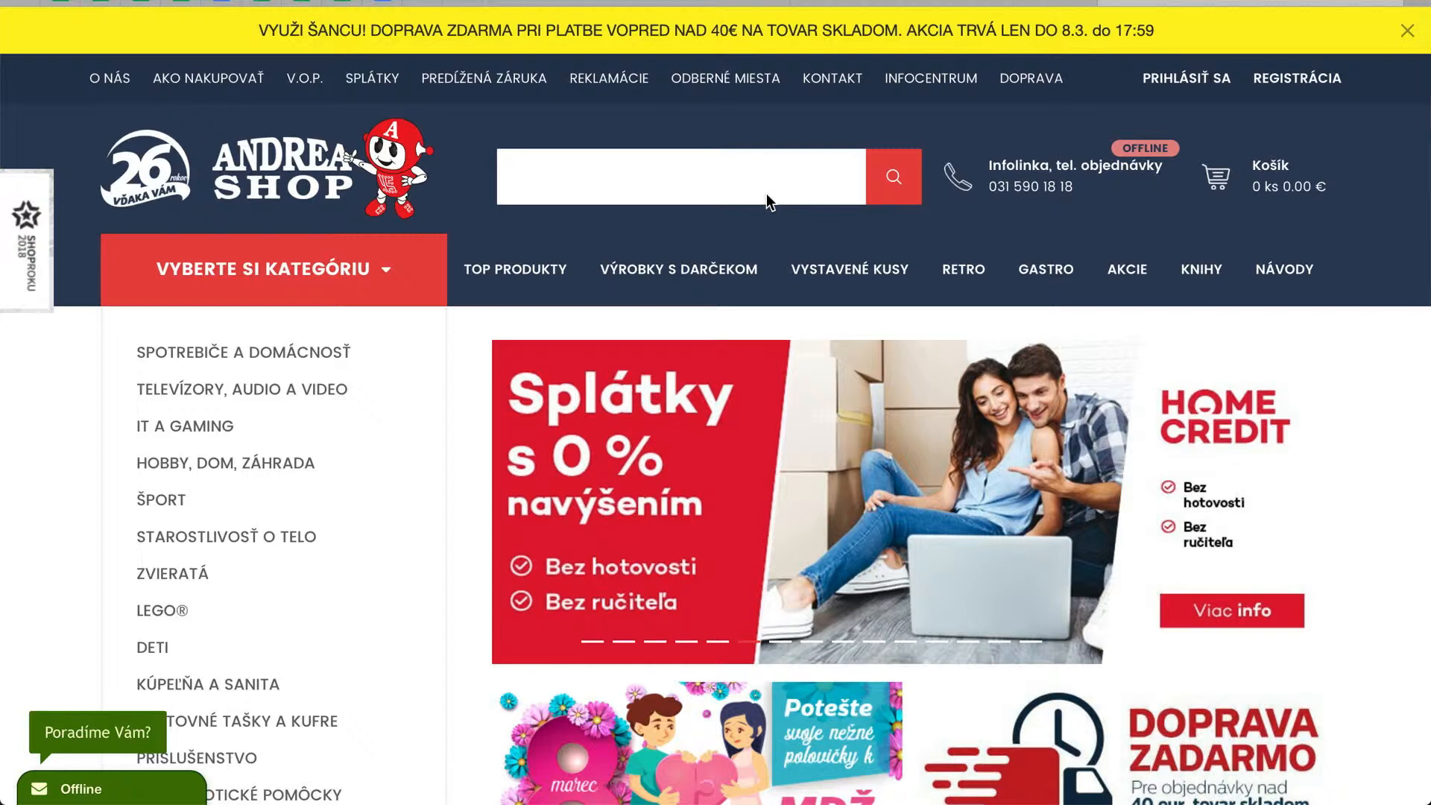
type("electrolux")
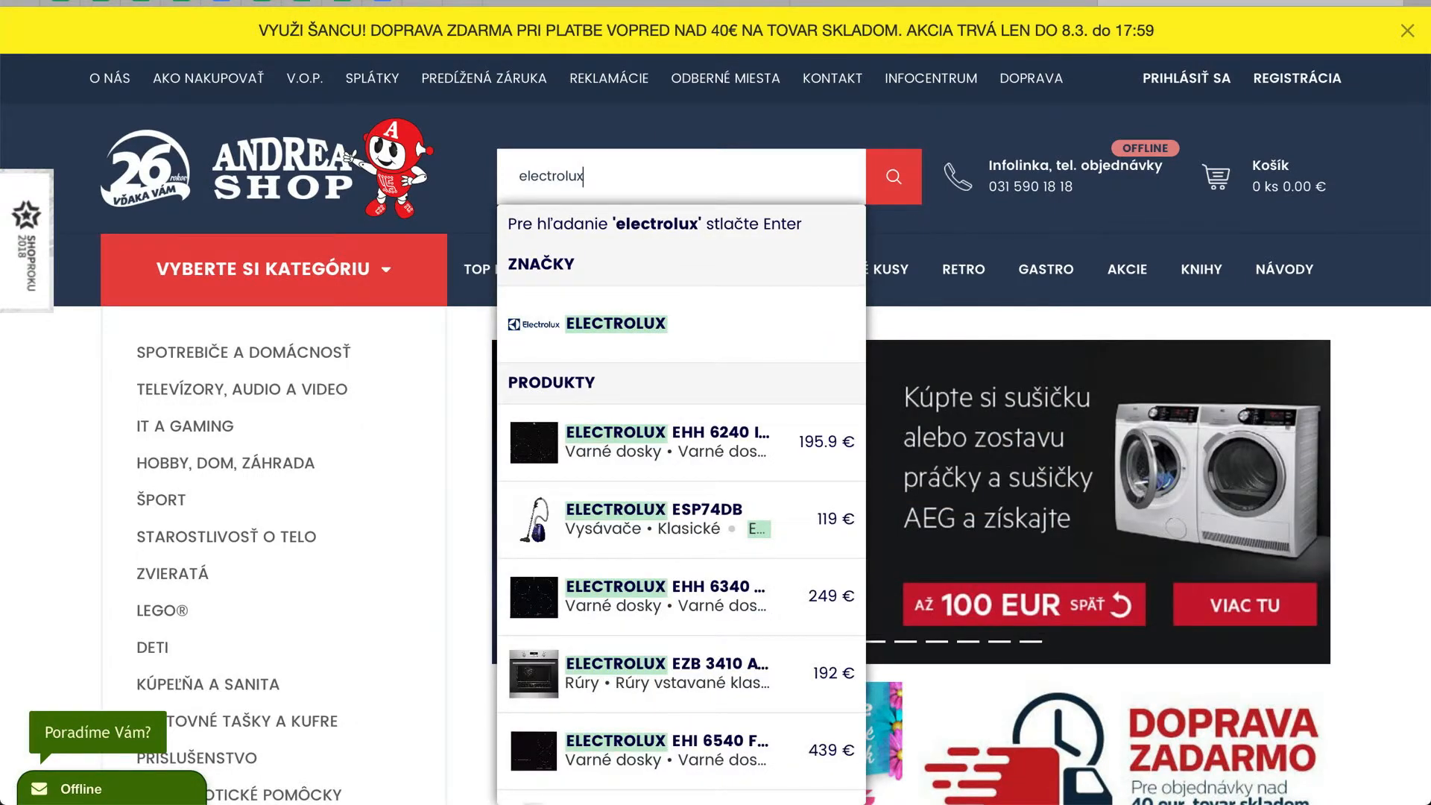
key("Return")
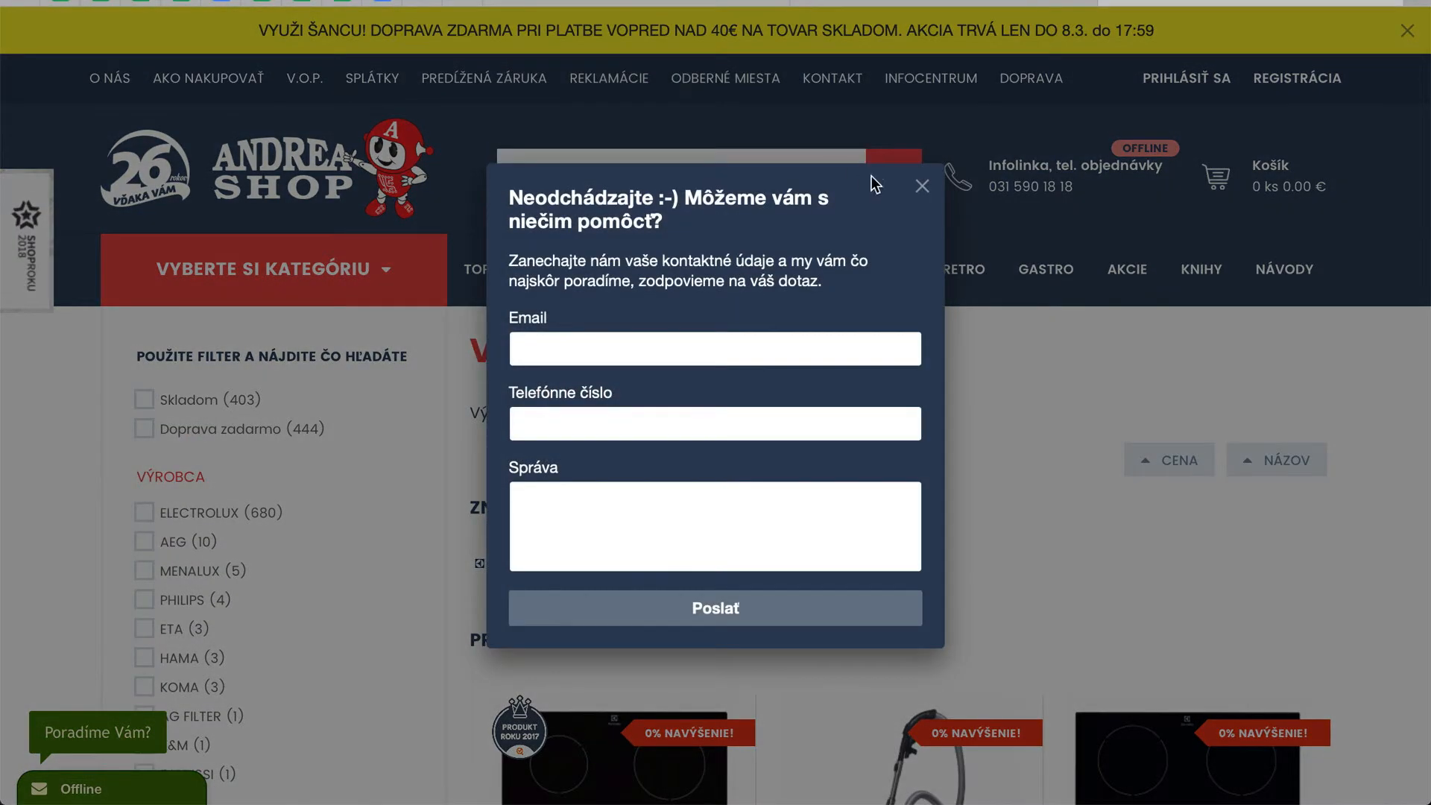
left_click(926, 189)
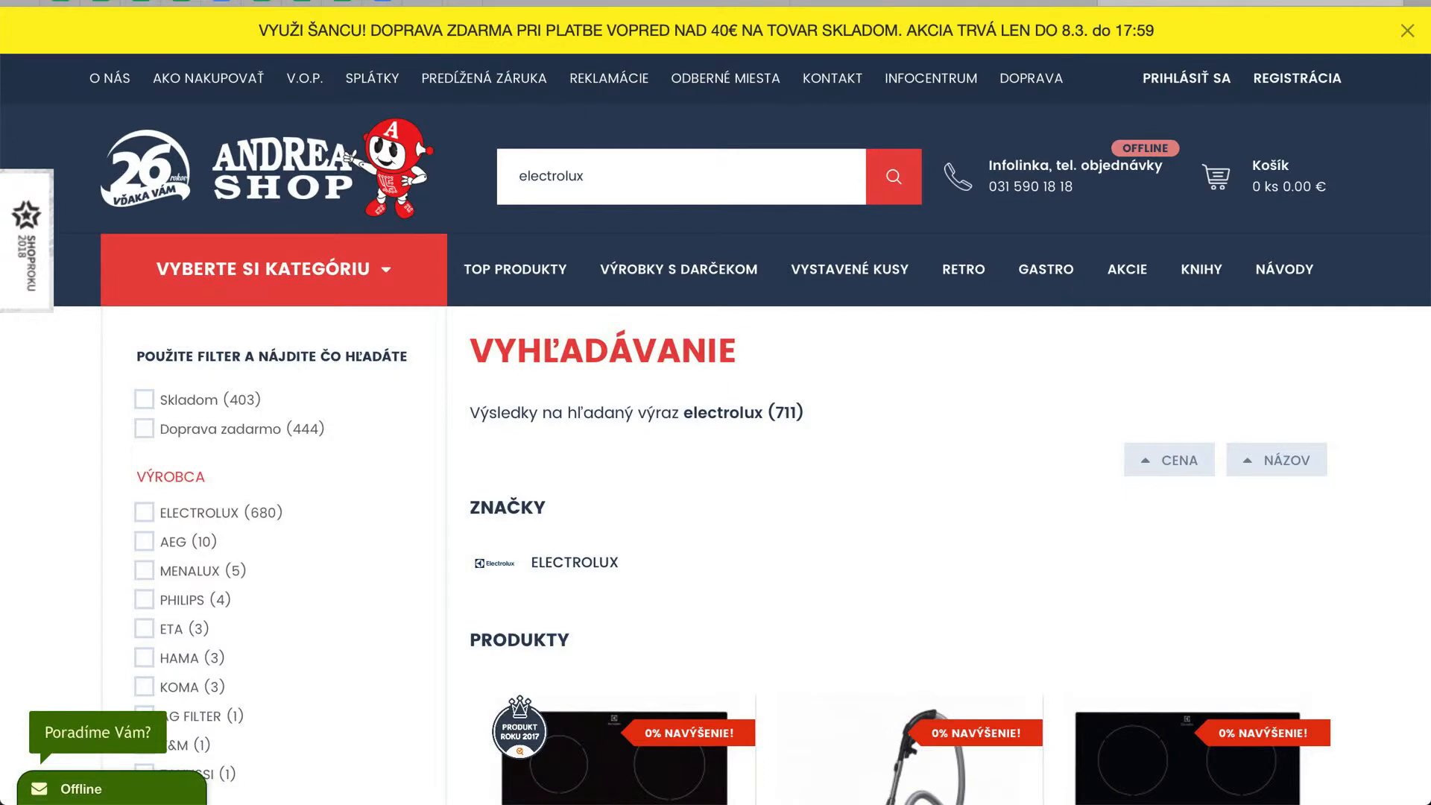
- Copy the web address of the electrolux search results into the campaign's URL template for full text search
key("super+l")
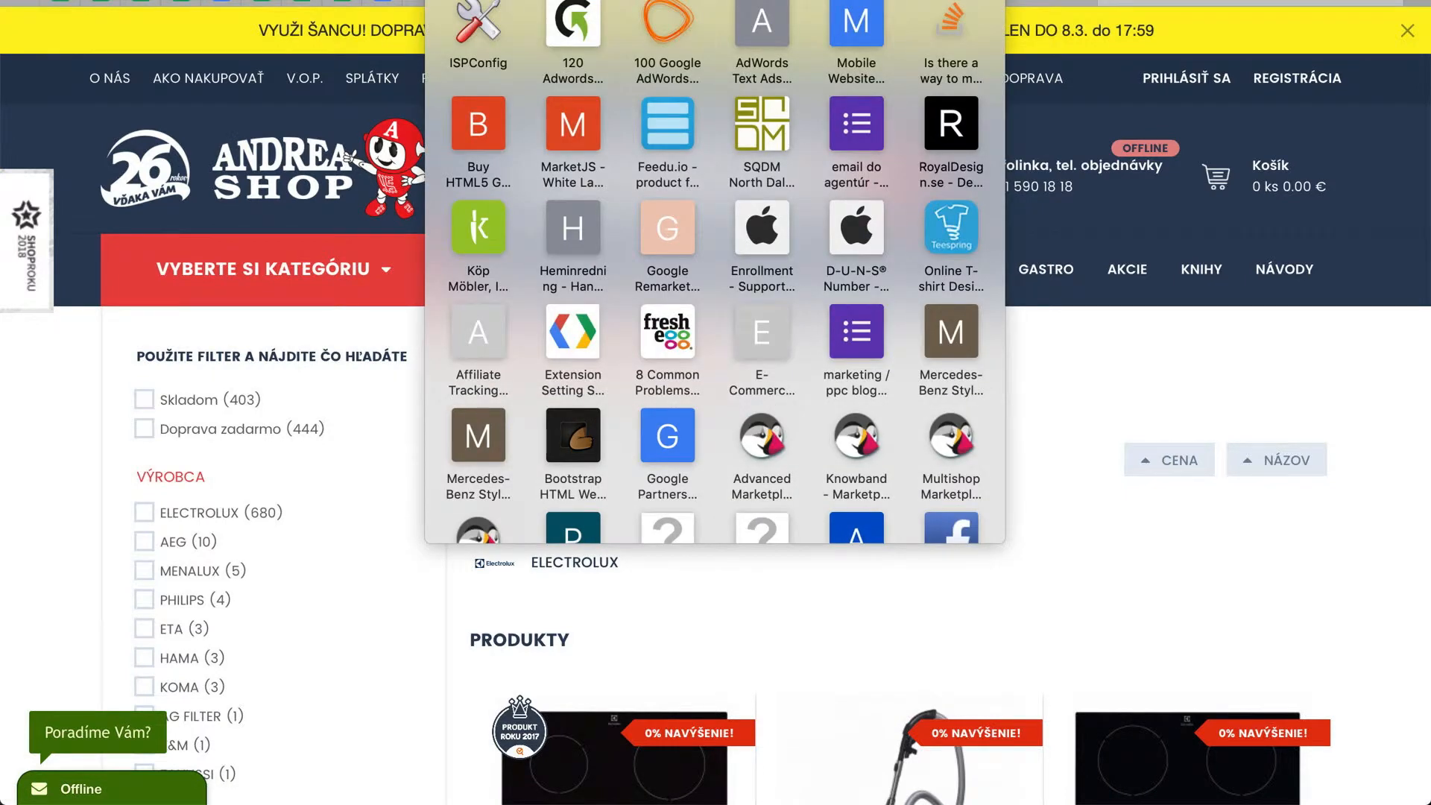
key("super+c")
key("ctrl+Tab")
left_click(600, 427)
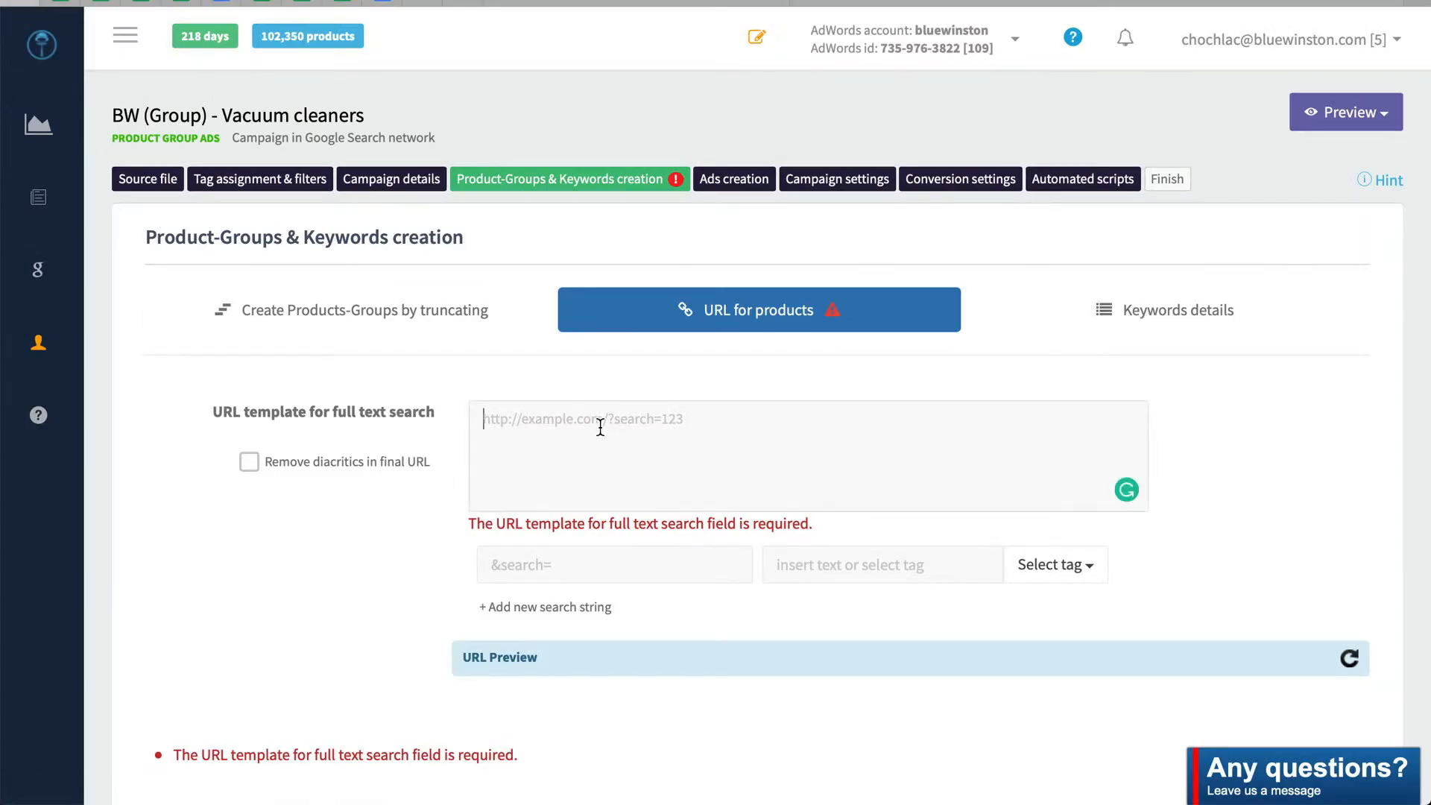
key("super+v")
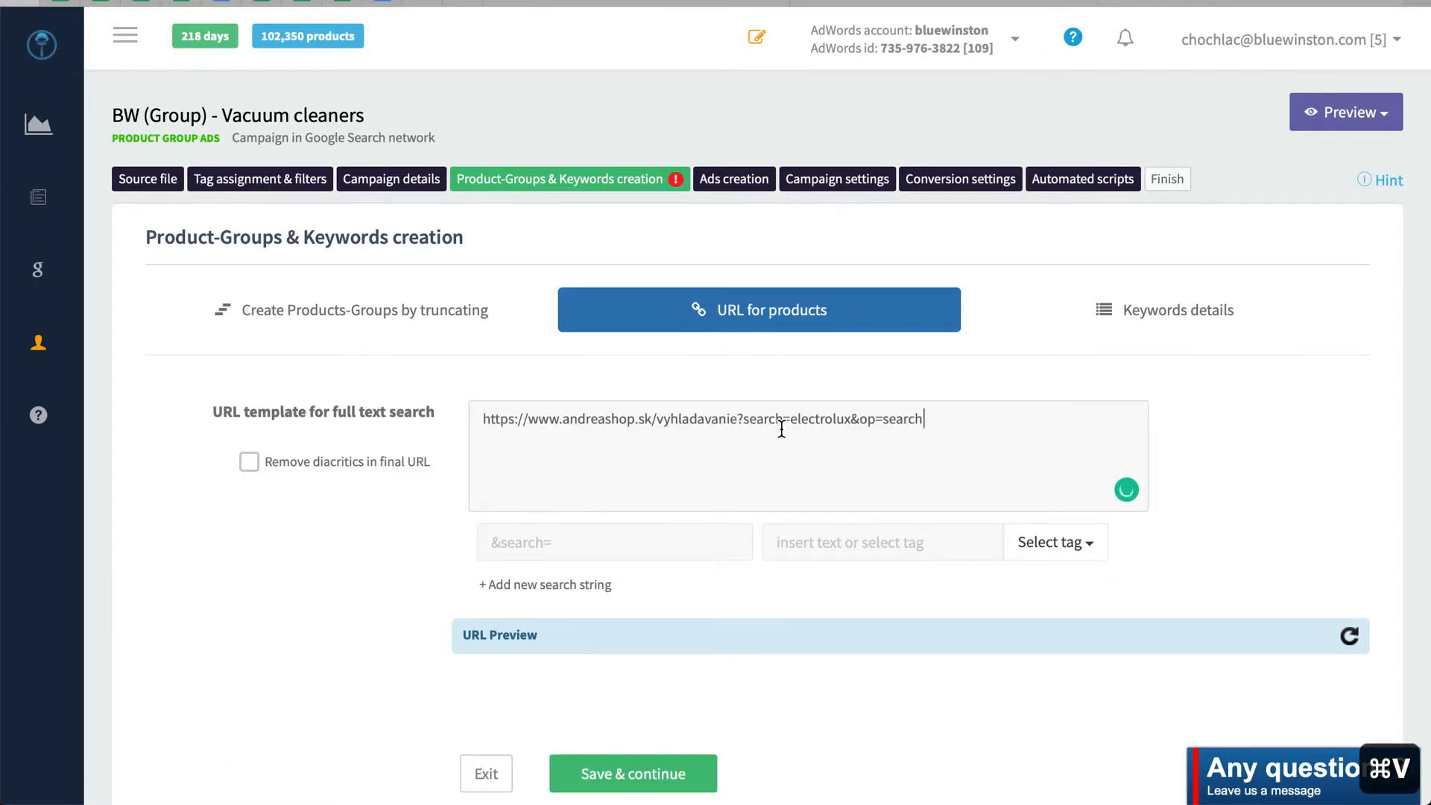
- Remove the search term electrolux from the URL template, leaving the search parameter empty before &op=search
double_click(807, 418)
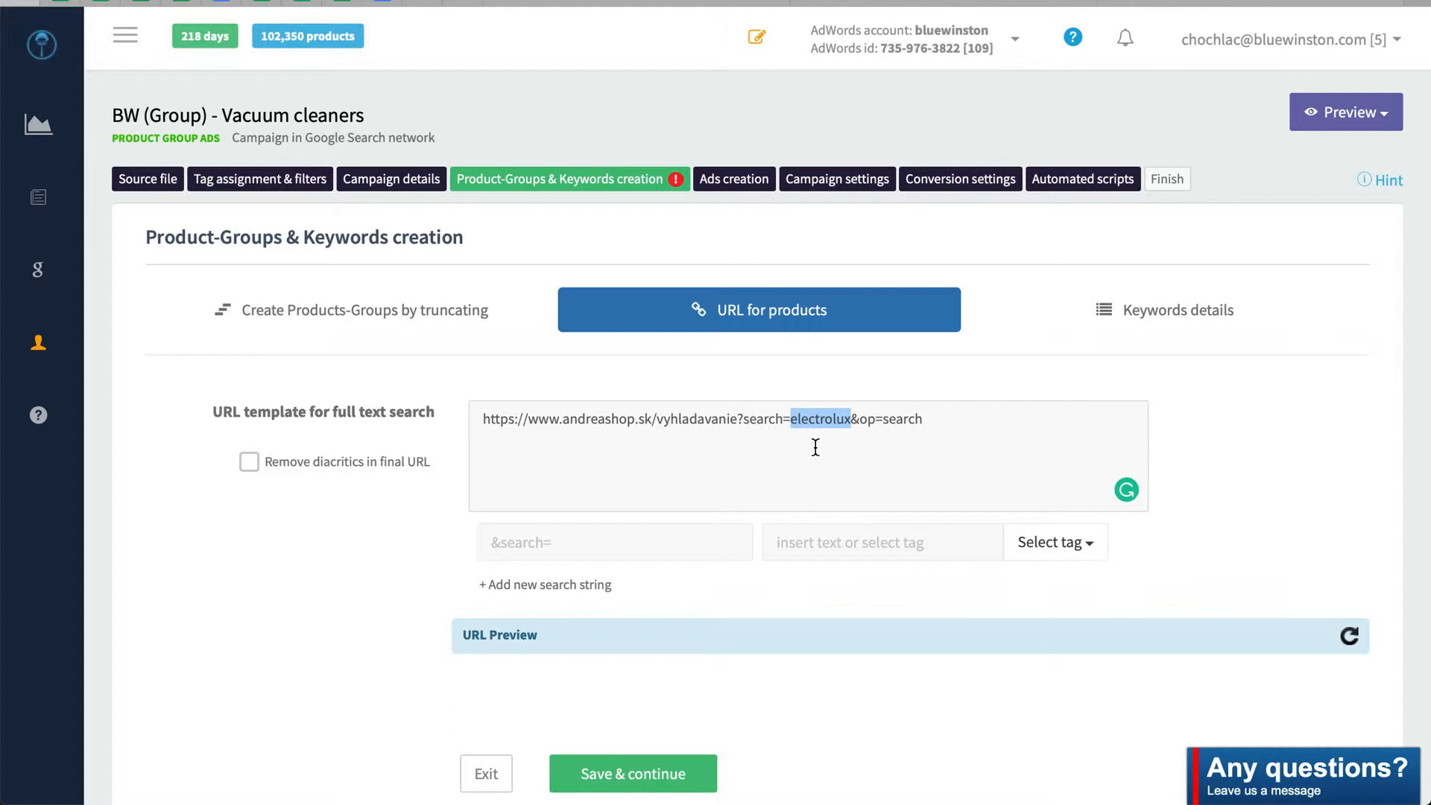
key("BackSpace")
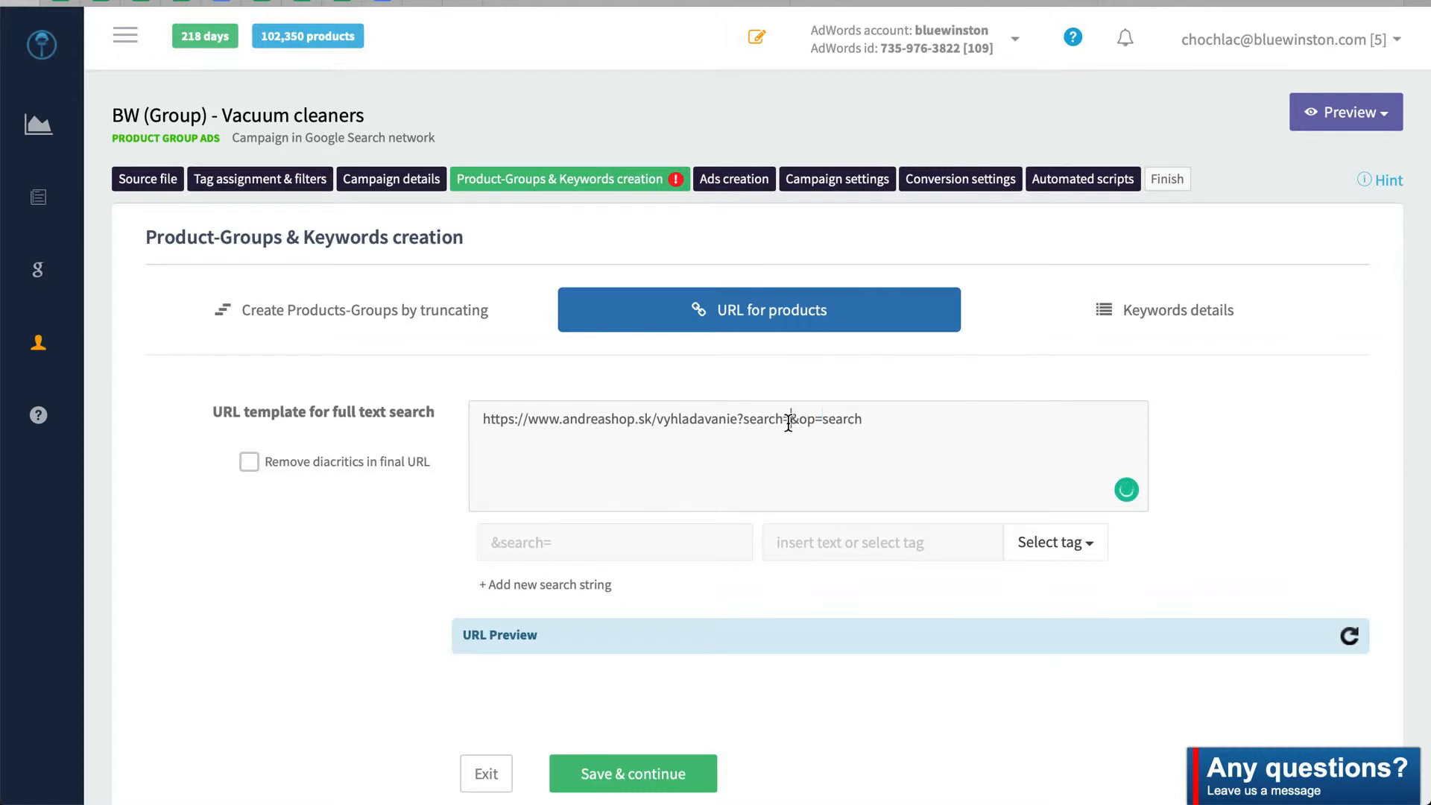
left_click_drag(790, 420, 705, 425)
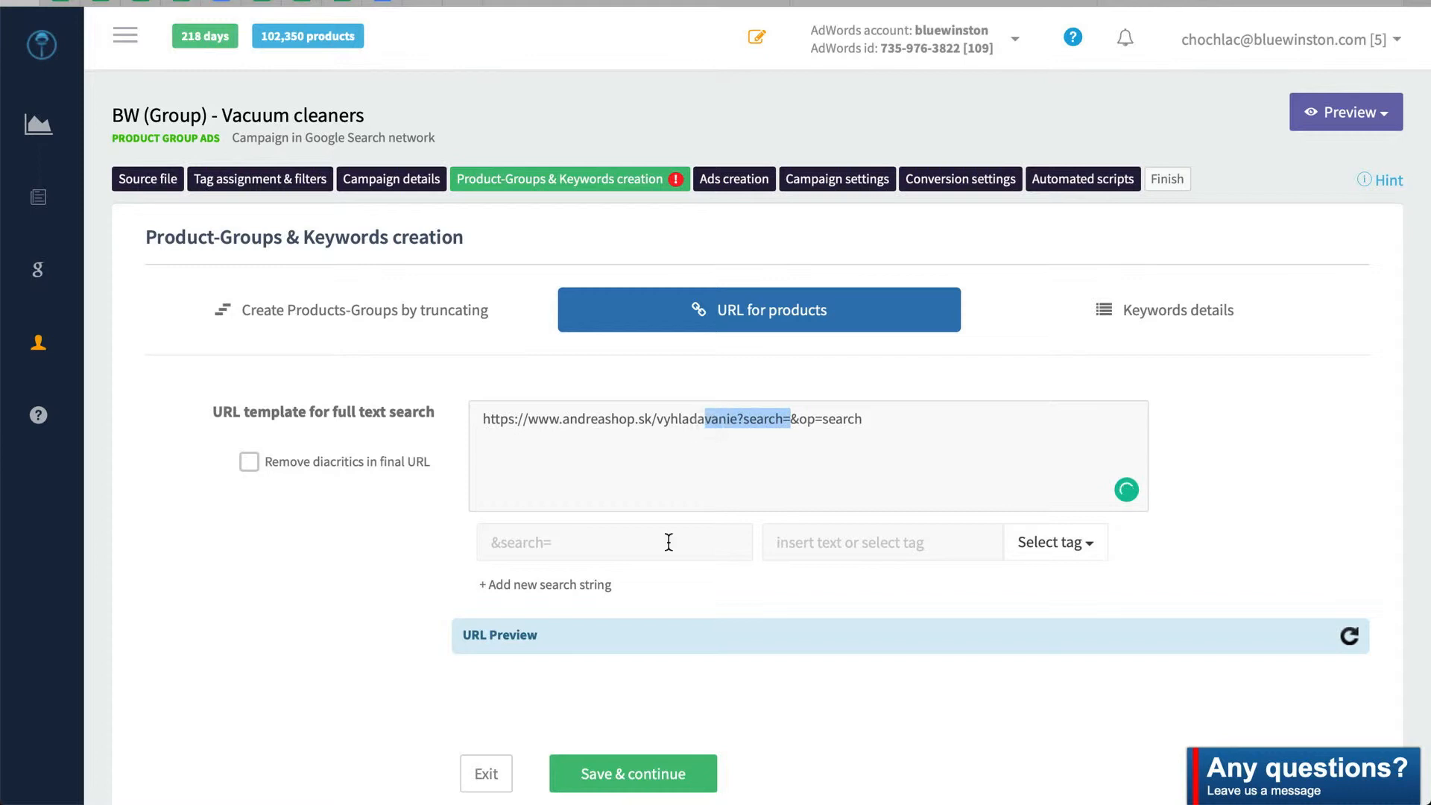
- Set the search string to vanie?search= copied from the URL template and assign it the [Truncated product name] tag
key("super+c")
left_click(641, 528)
key("super+v")
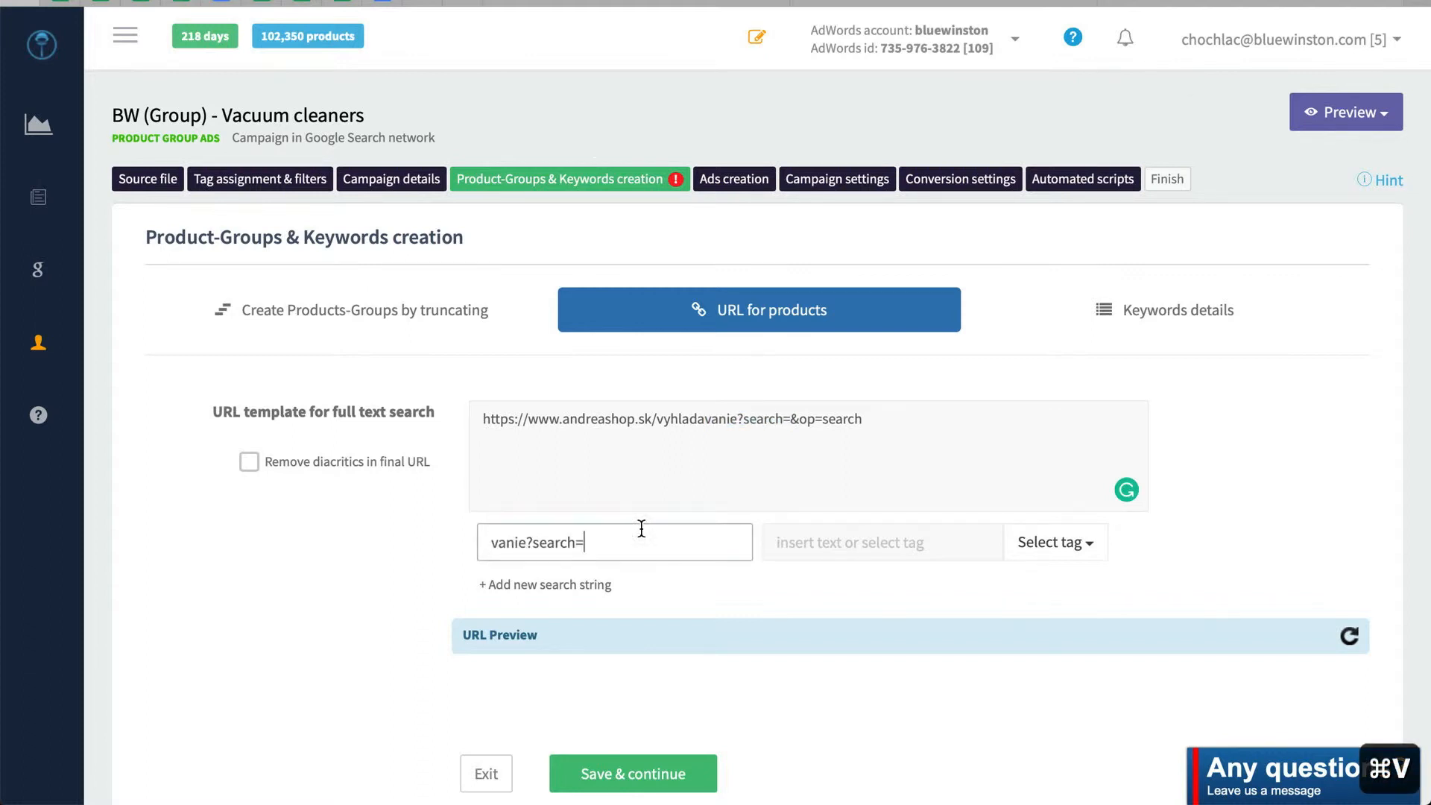
left_click(1049, 544)
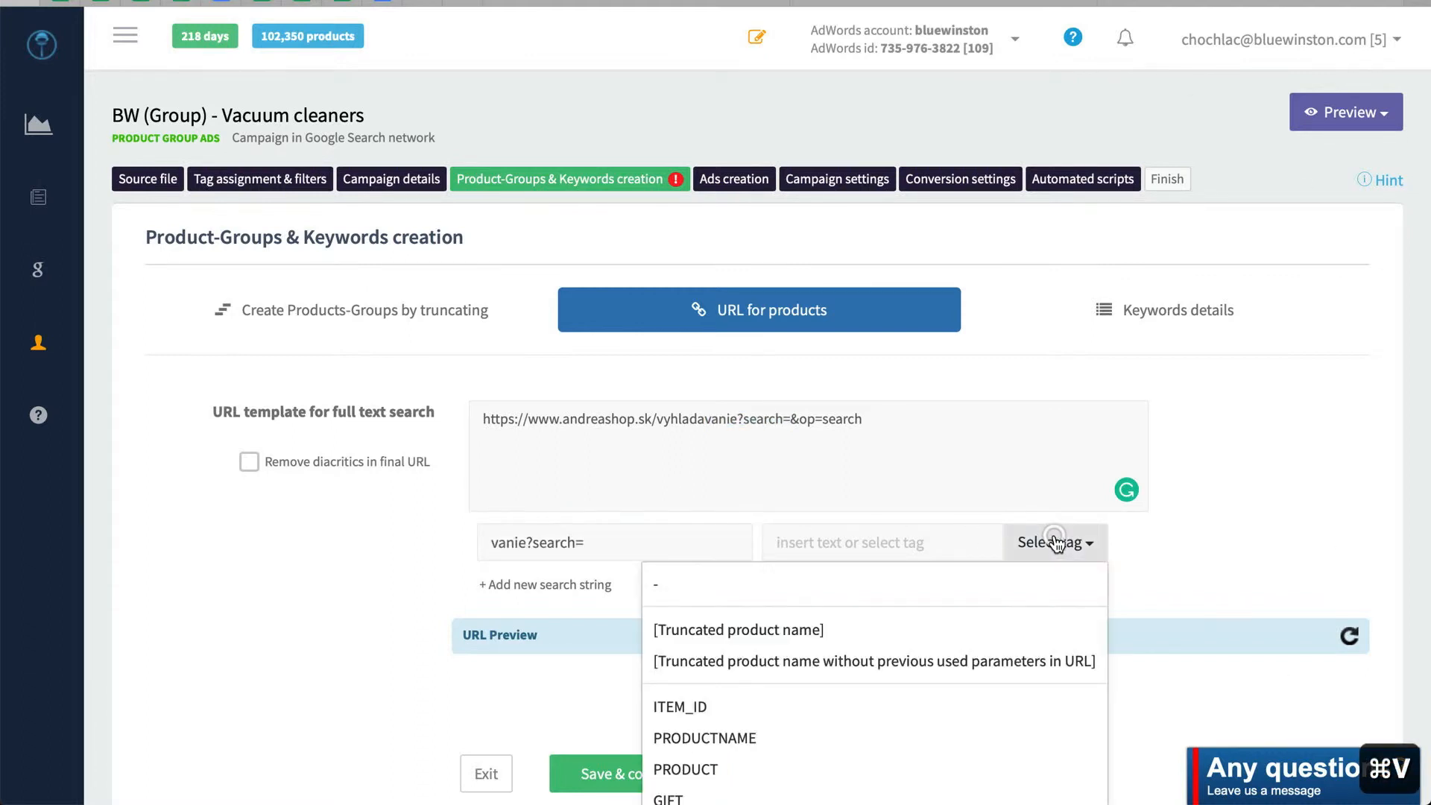
left_click(824, 636)
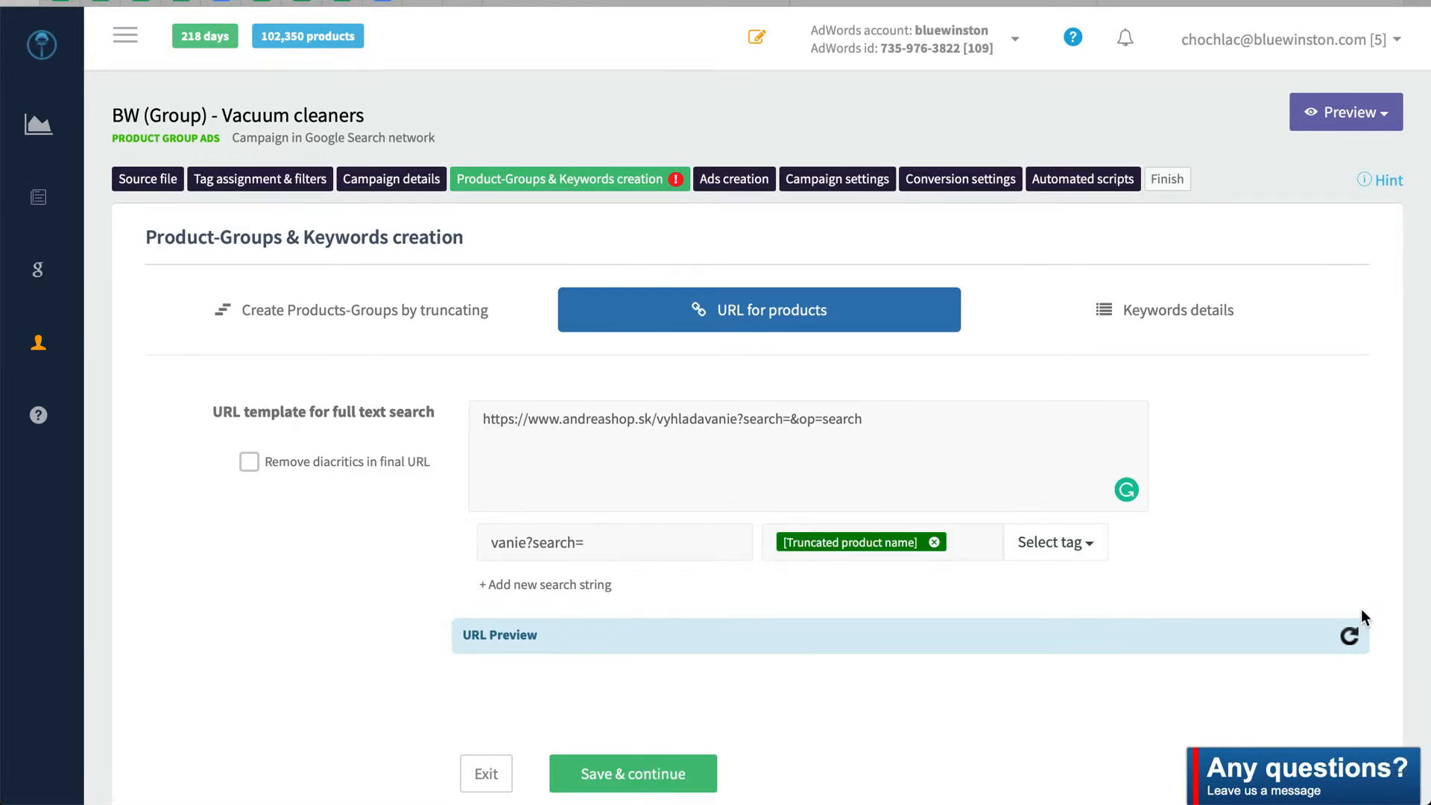
- Refresh the URL preview for a sample product and open its previewed search link in the store
left_click(1349, 635)
scroll(1316, 499, "down", 3)
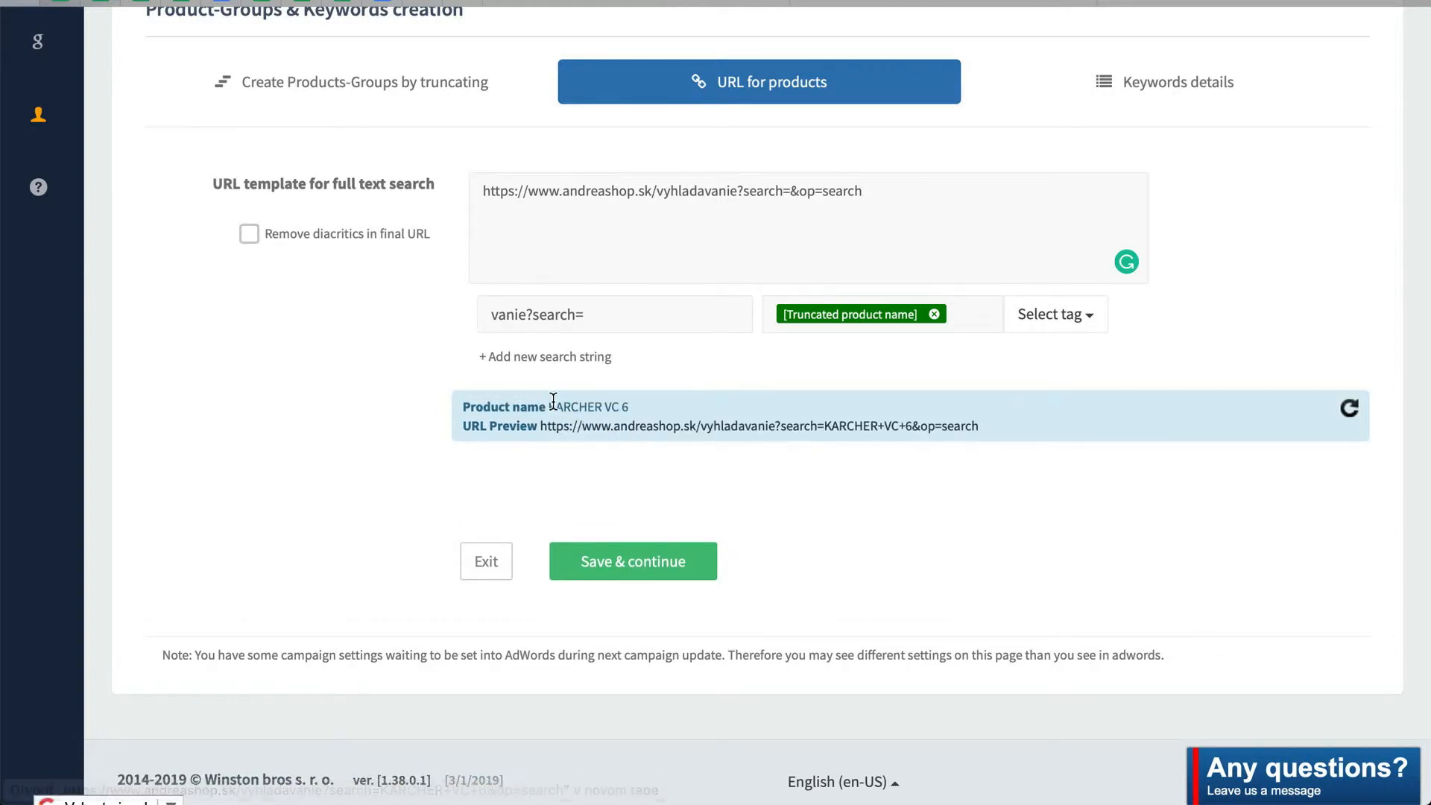
left_click_drag(549, 406, 636, 404)
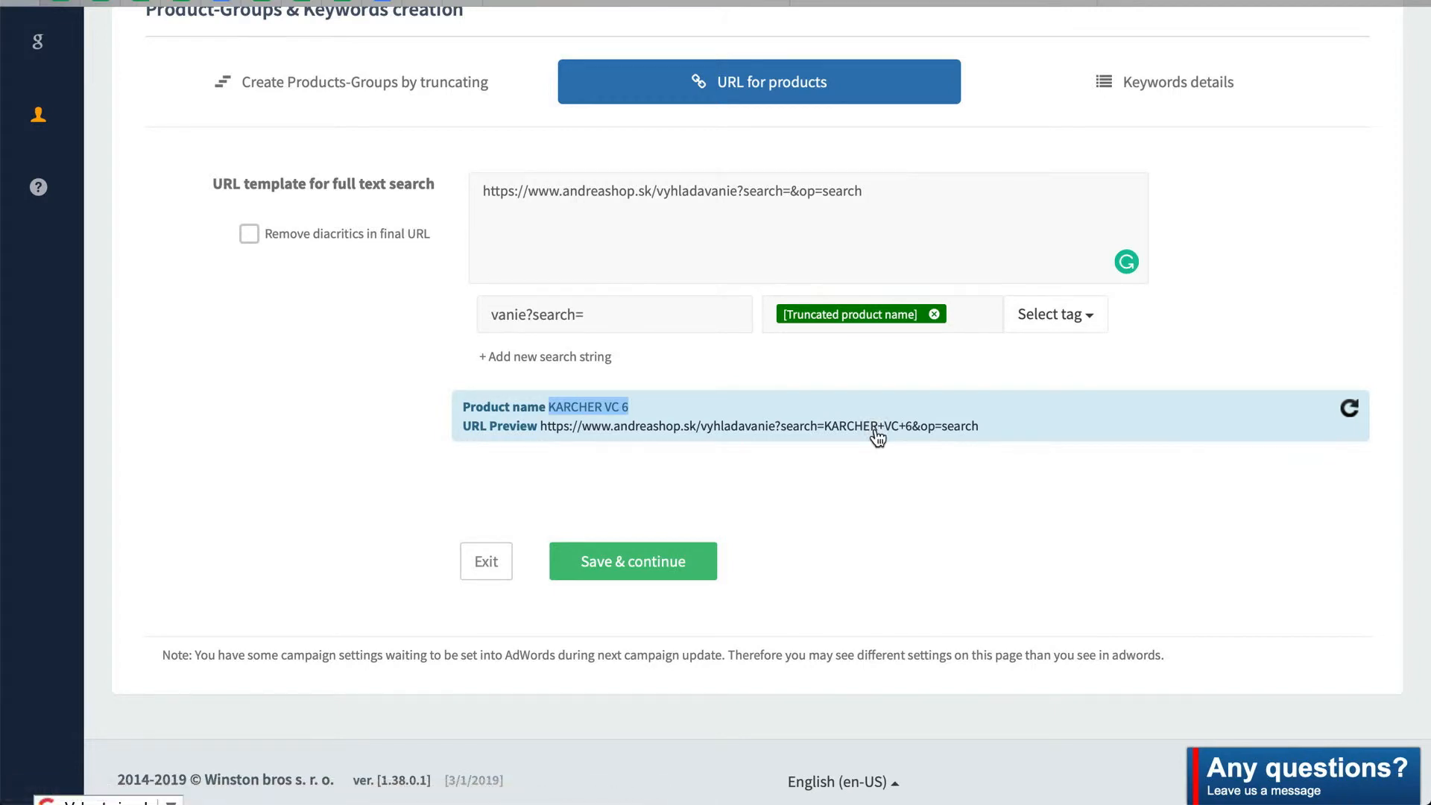
left_click(876, 431)
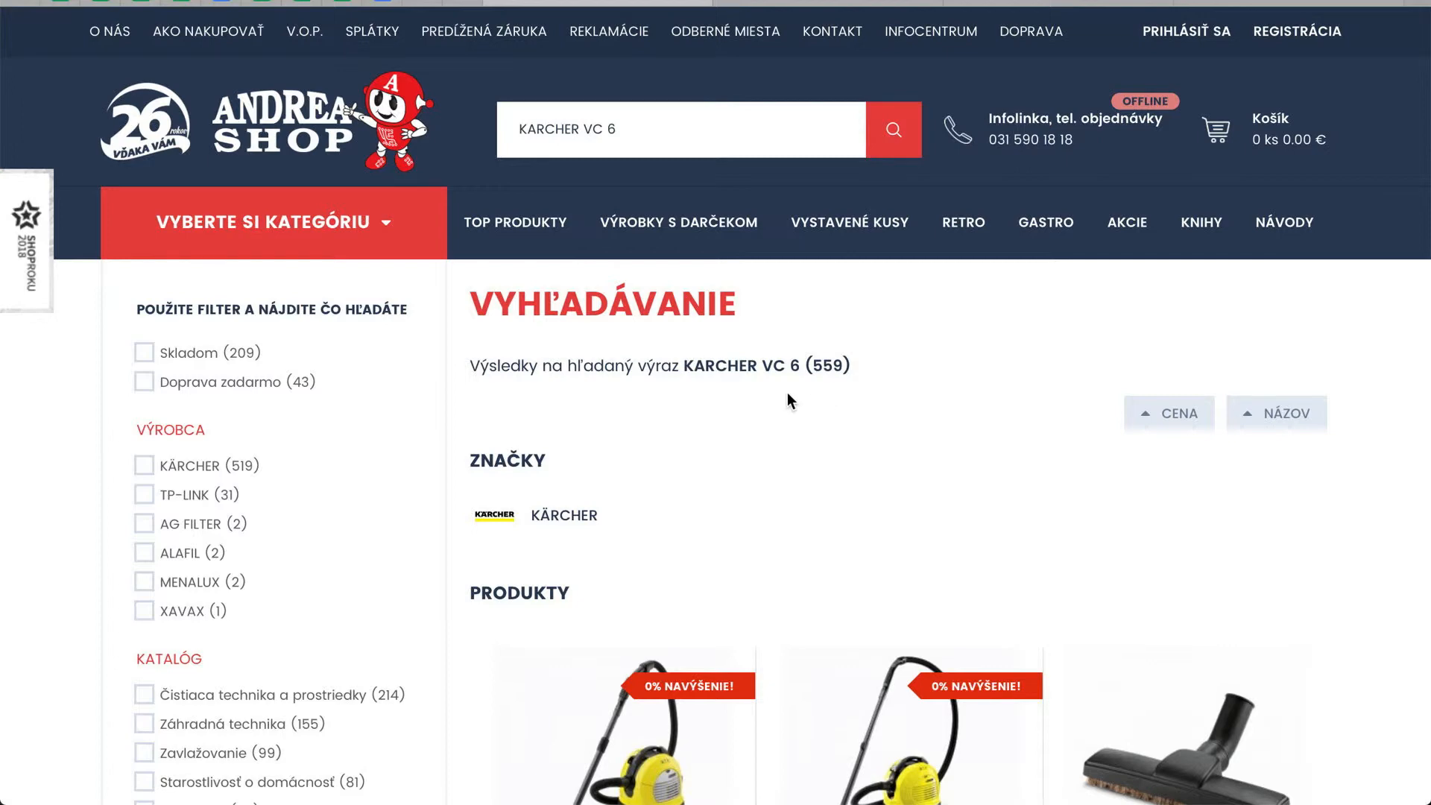
- Examine the store's search results page for KARCHER VC 6, comparing the search term with the listed products
left_click_drag(684, 365, 800, 409)
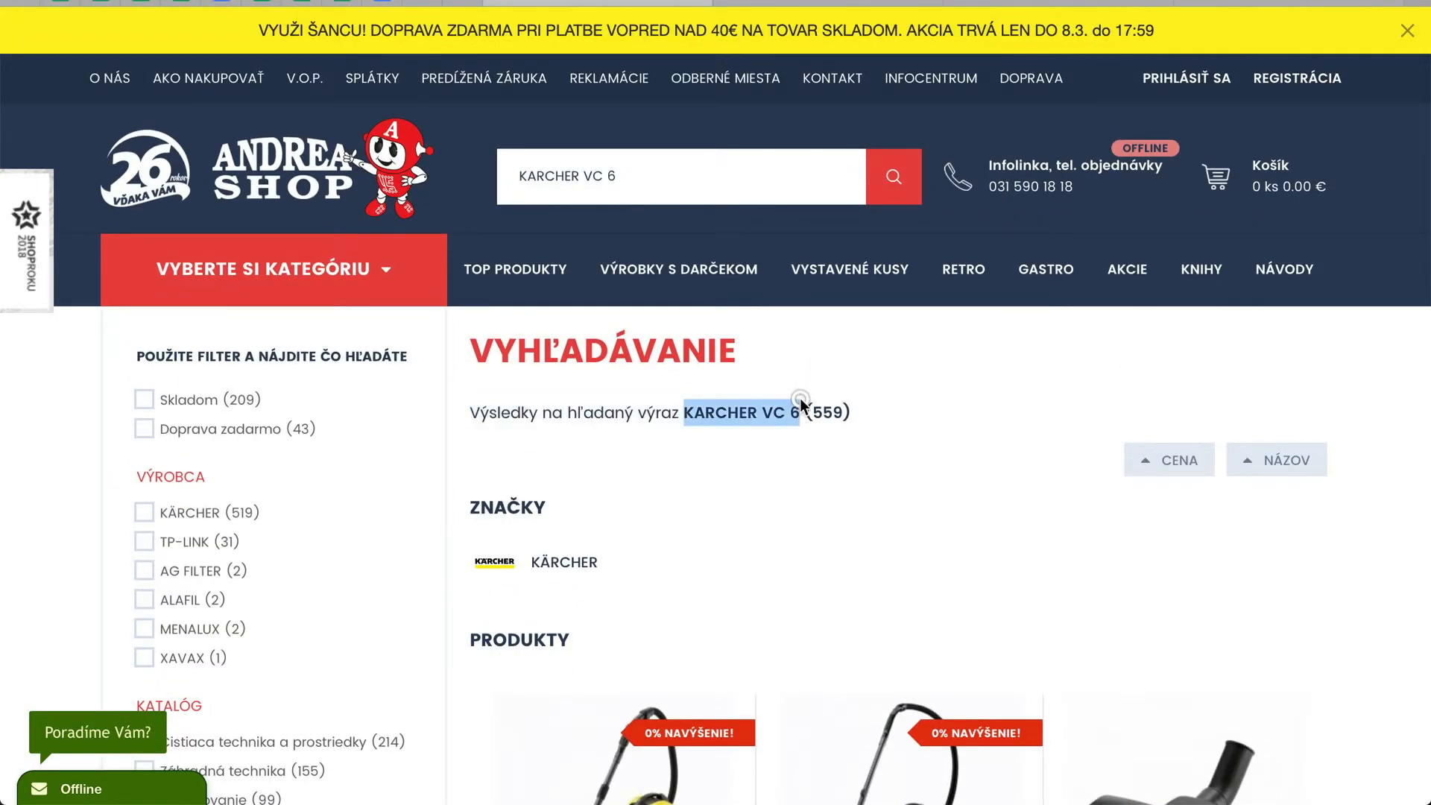
left_click(876, 406)
scroll(821, 436, "down", 5)
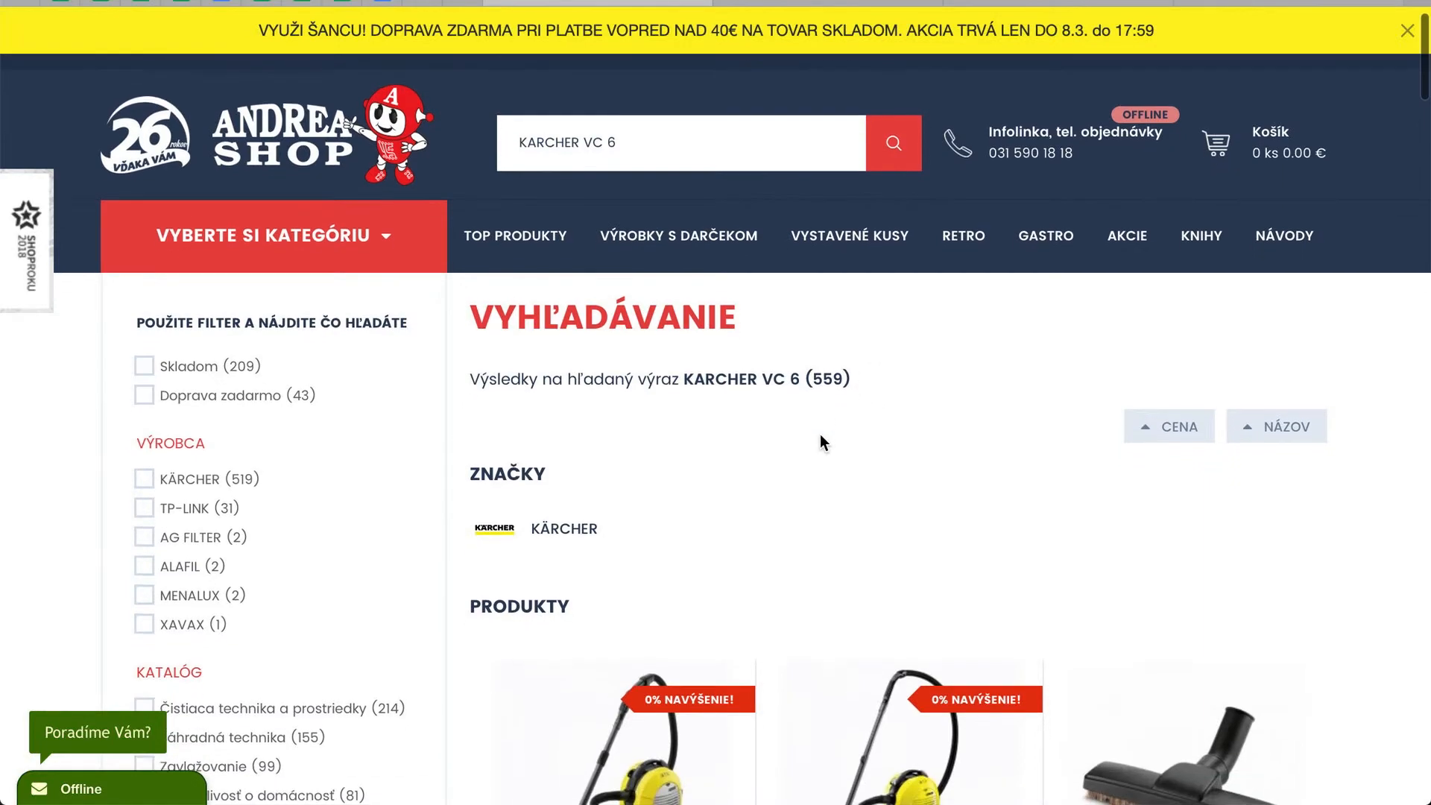
scroll(820, 446, "down", 3)
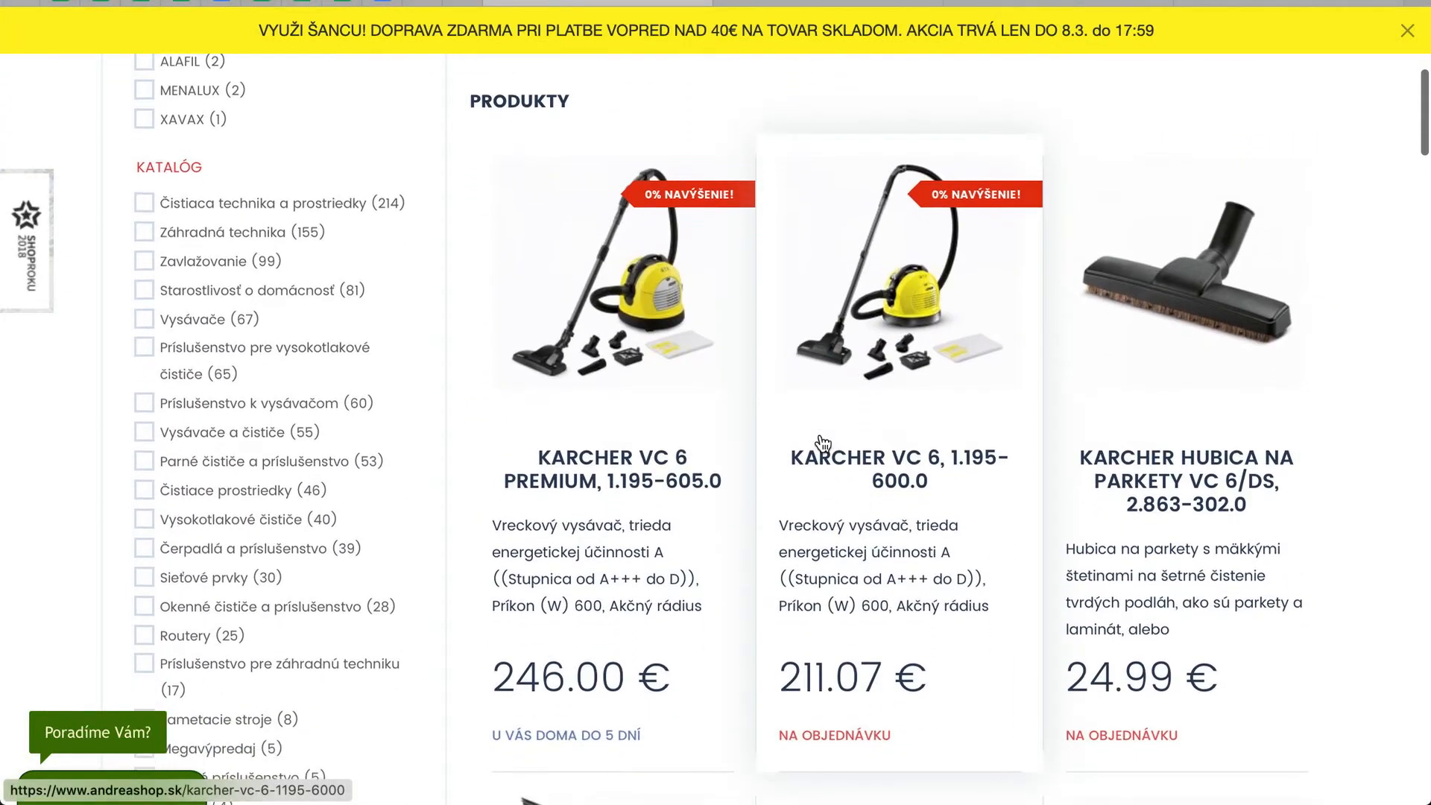
scroll(959, 373, "down", 6)
scroll(879, 375, "down", 3)
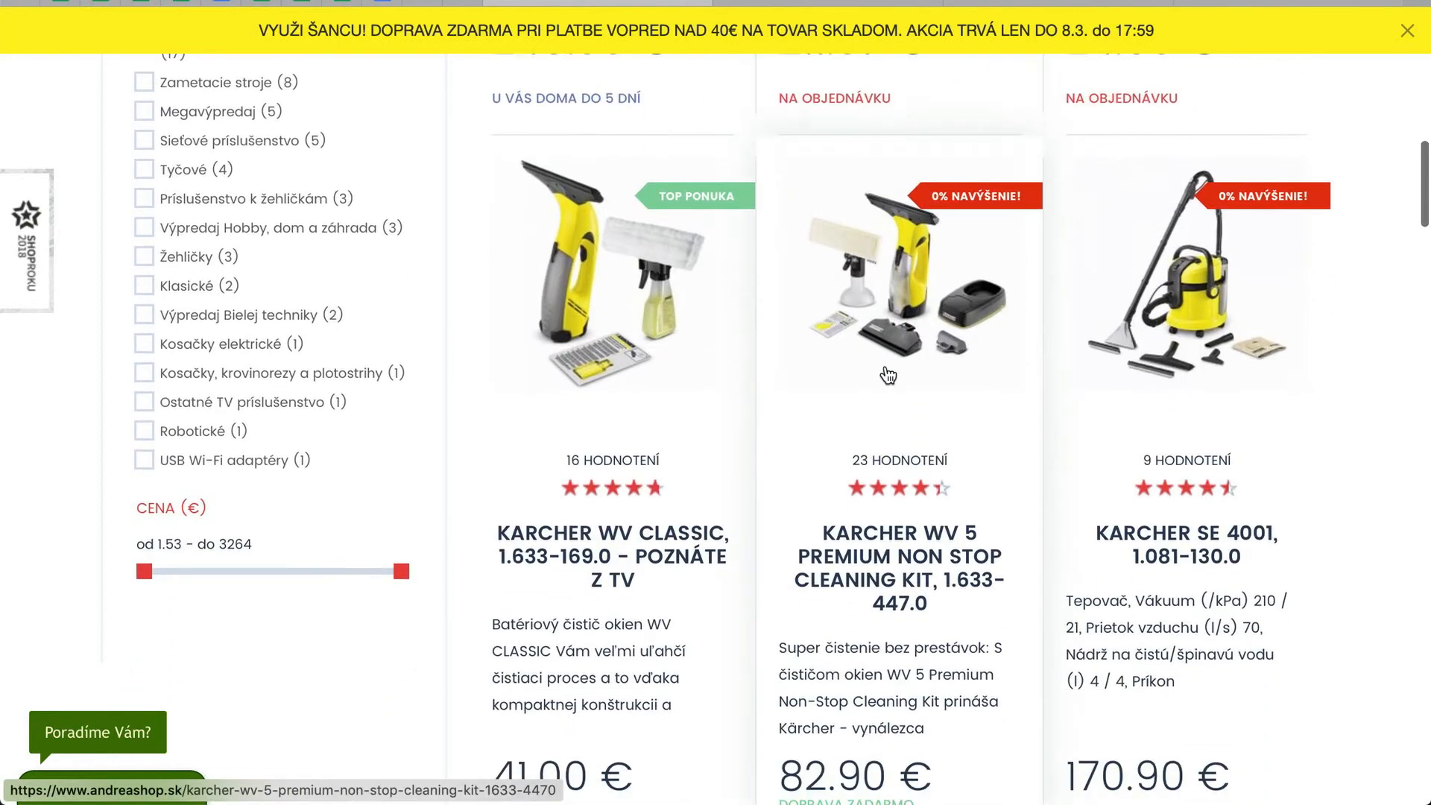
scroll(830, 367, "up", 5)
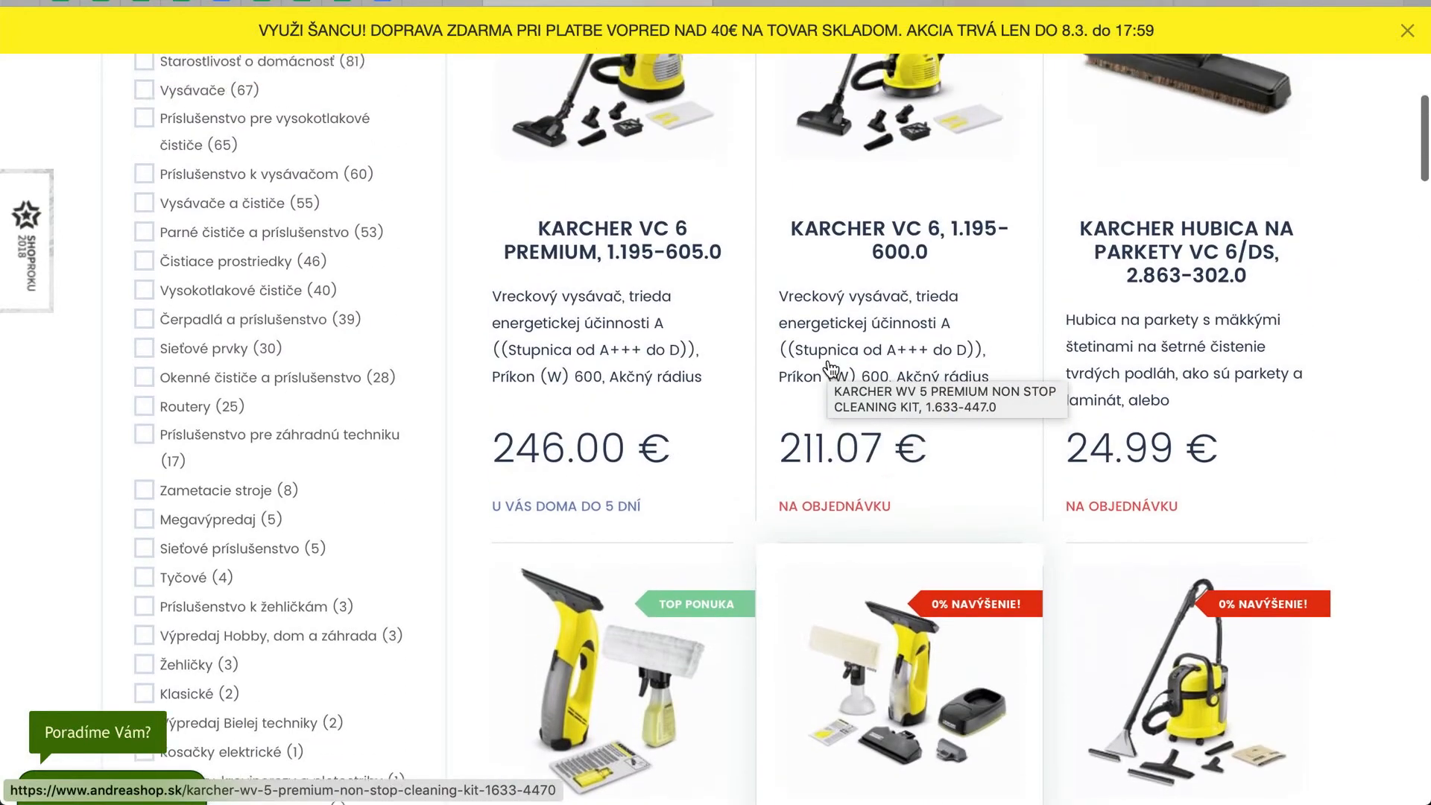
scroll(829, 367, "up", 3)
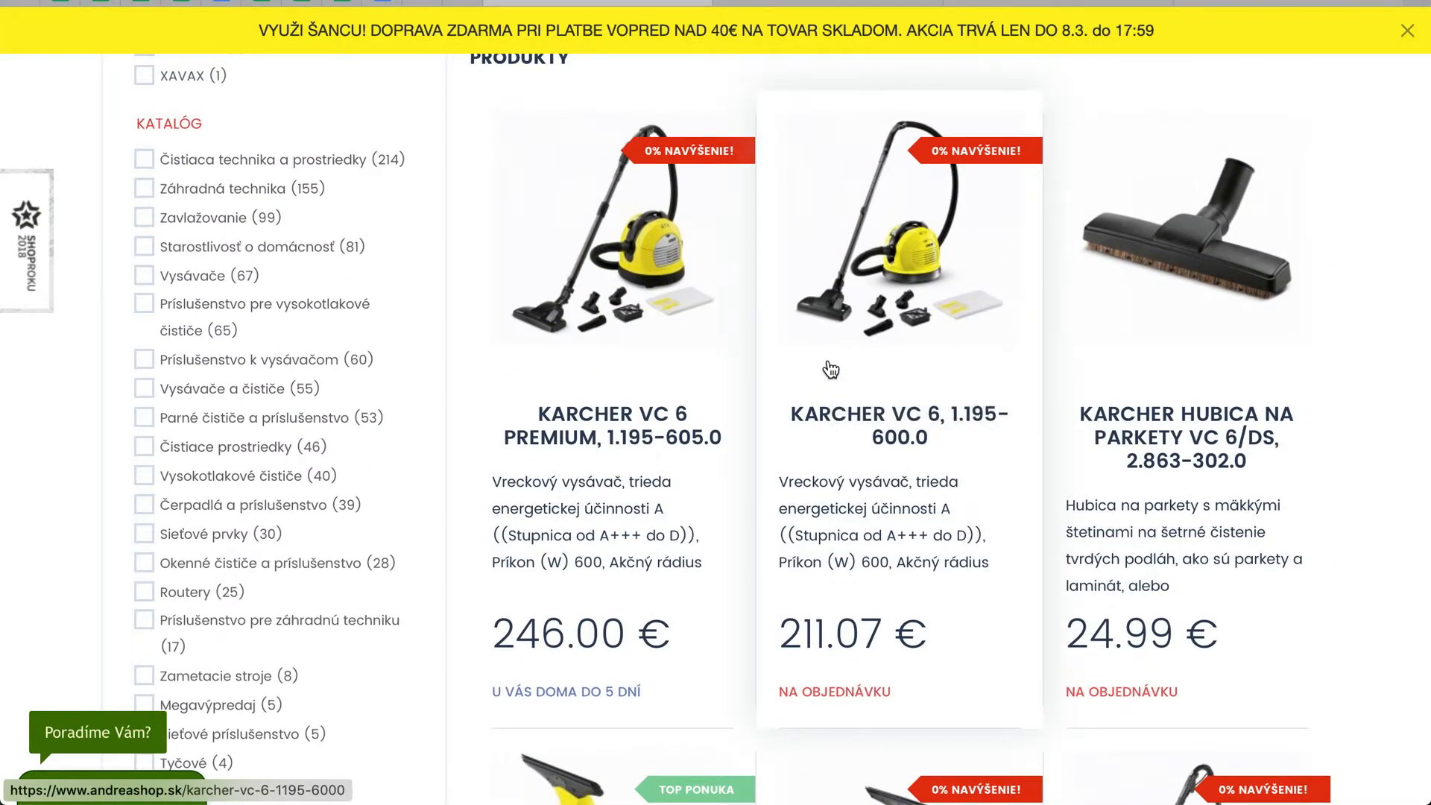
scroll(731, 395, "down", 4)
scroll(770, 380, "down", 6)
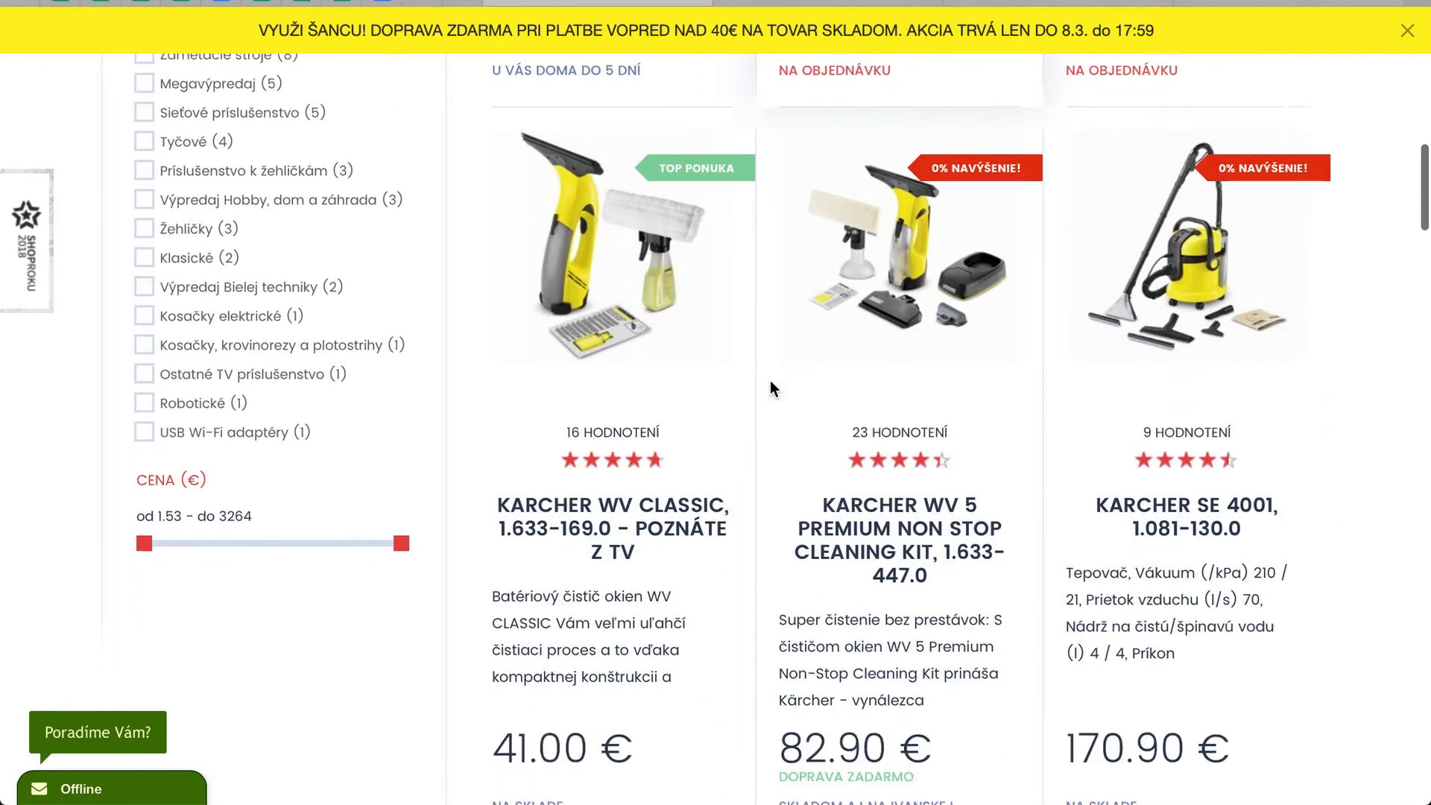
scroll(771, 381, "up", 10)
scroll(771, 380, "up", 6)
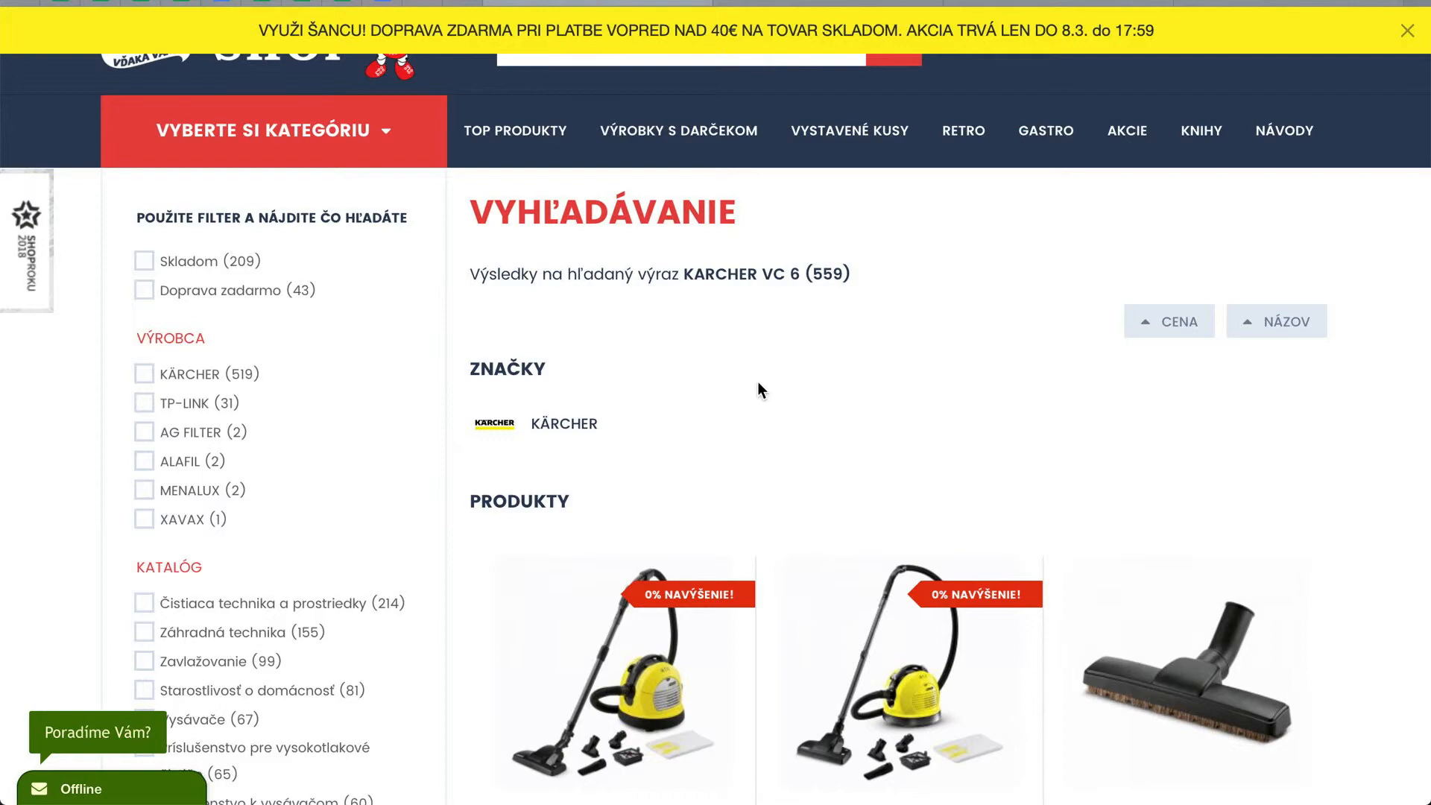
- Close the store results page, recheck the URL template and search string, and save the product URL settings to continue
left_click(9, 2)
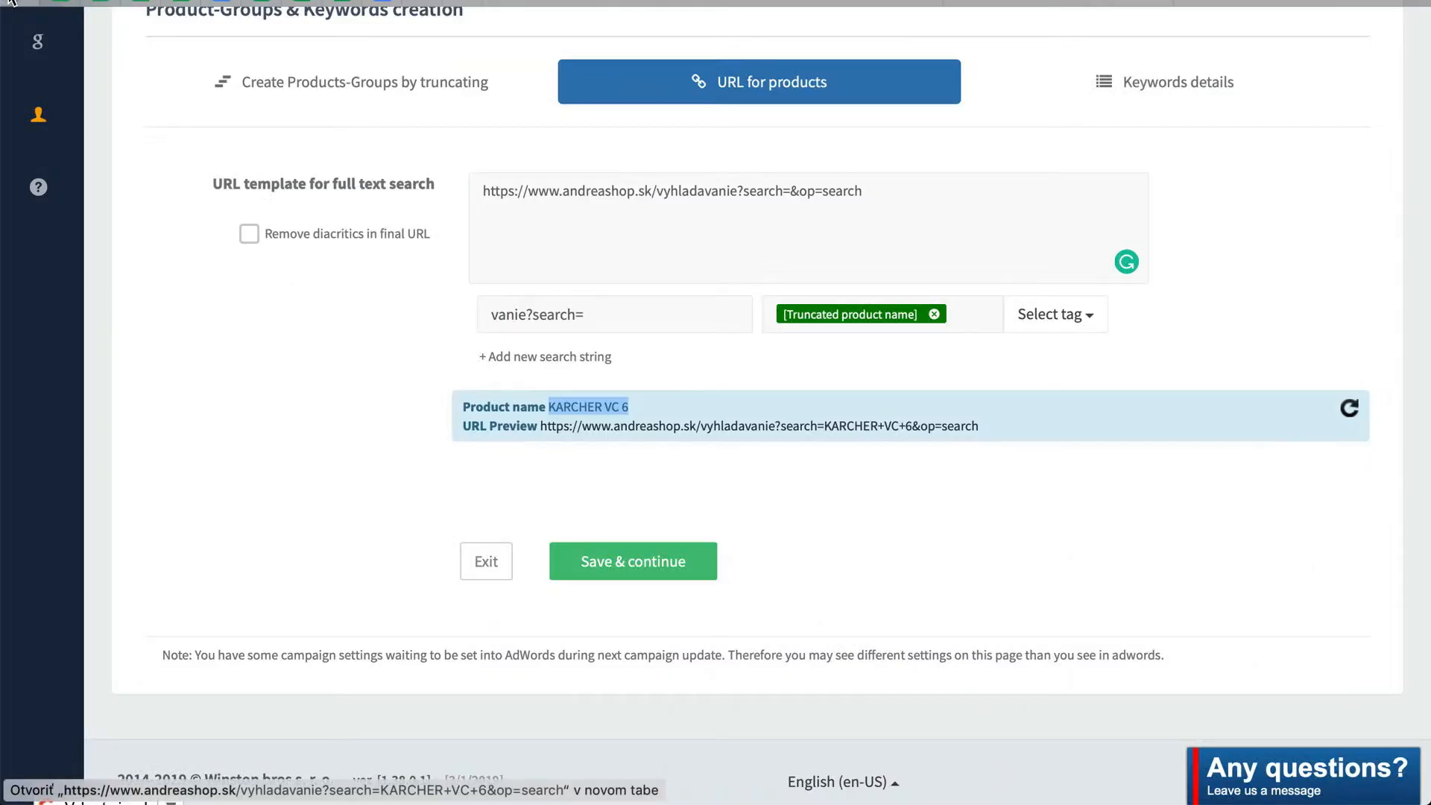
left_click(354, 354)
scroll(353, 355, "up", 3)
scroll(351, 356, "up", 1)
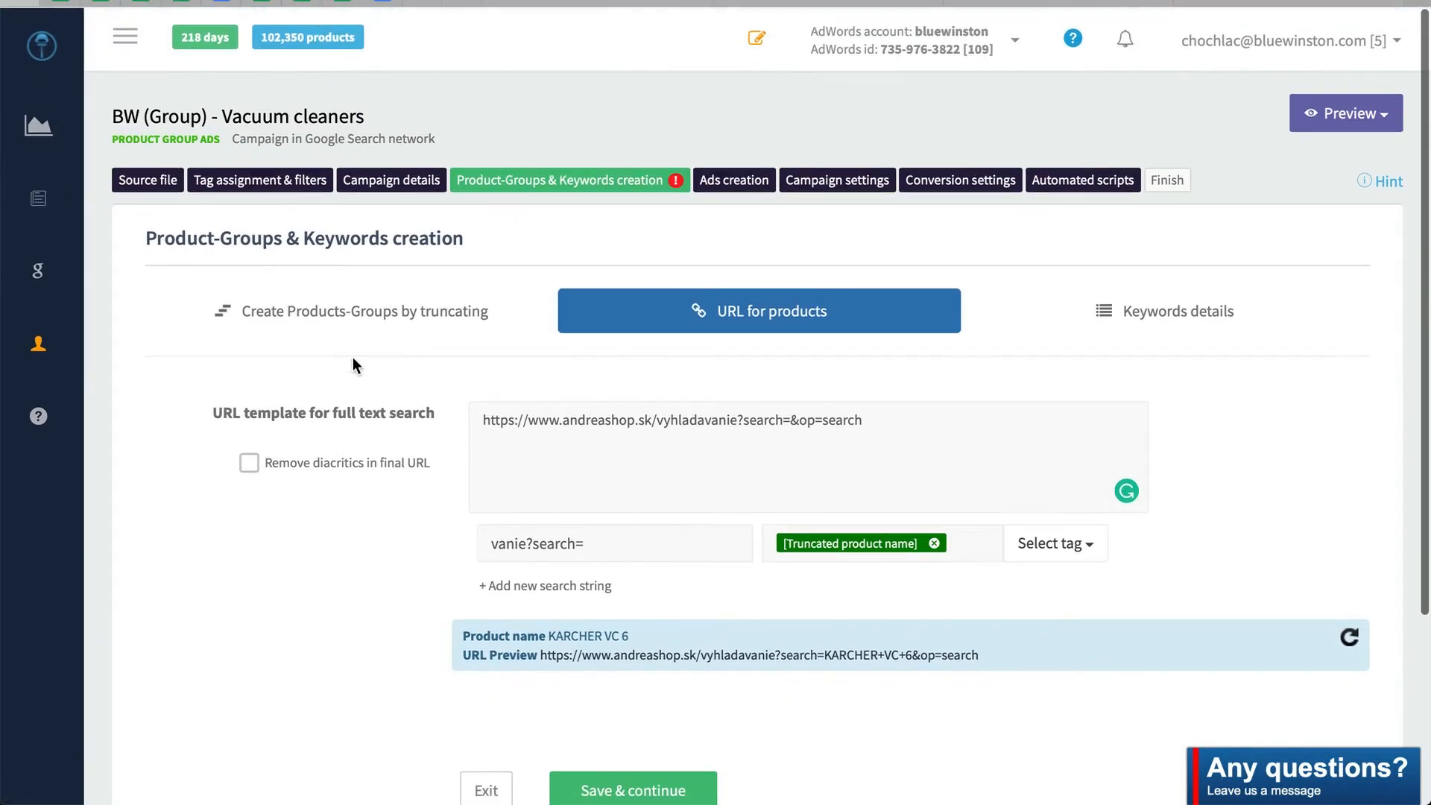
scroll(746, 313, "down", 2)
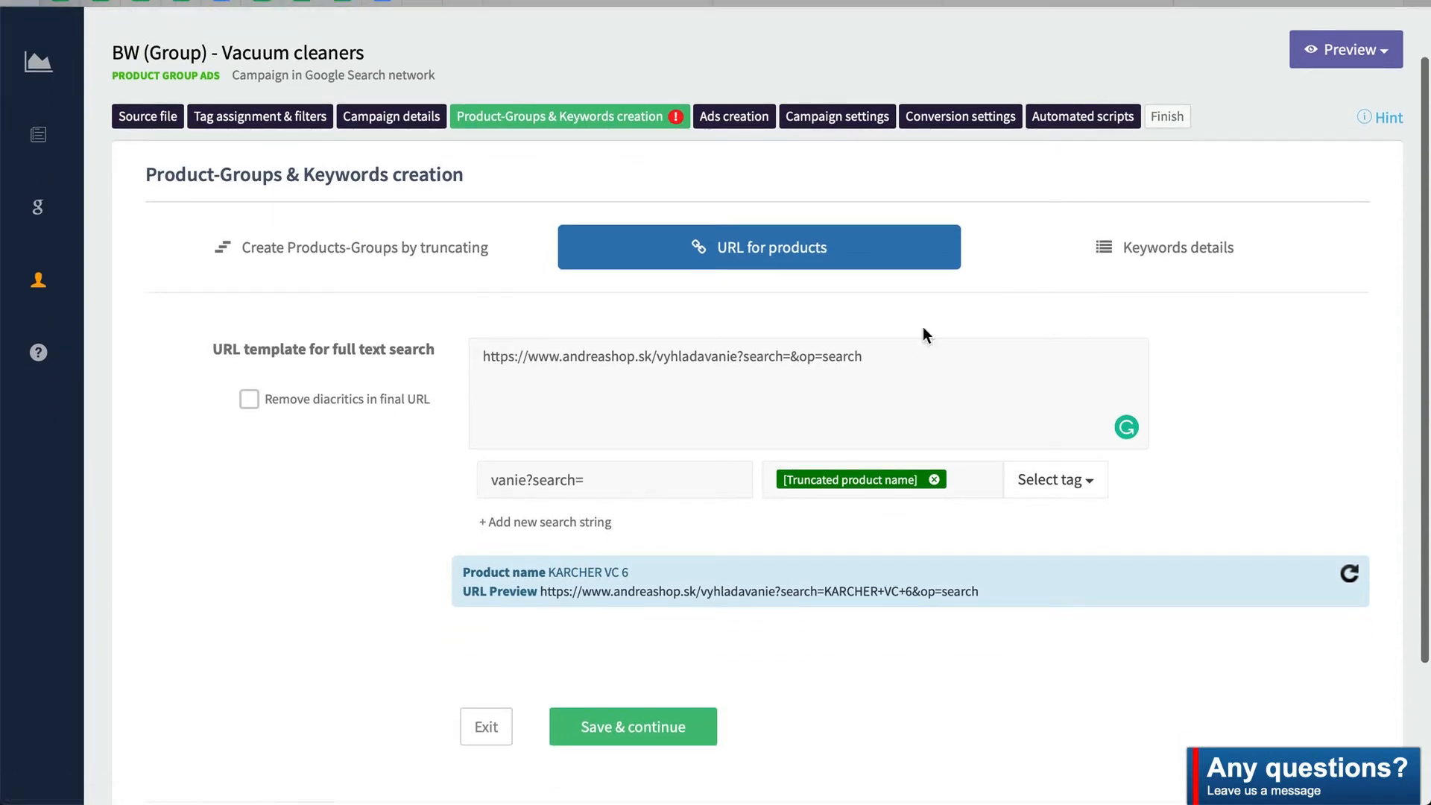
left_click_drag(866, 356, 508, 356)
left_click(640, 497)
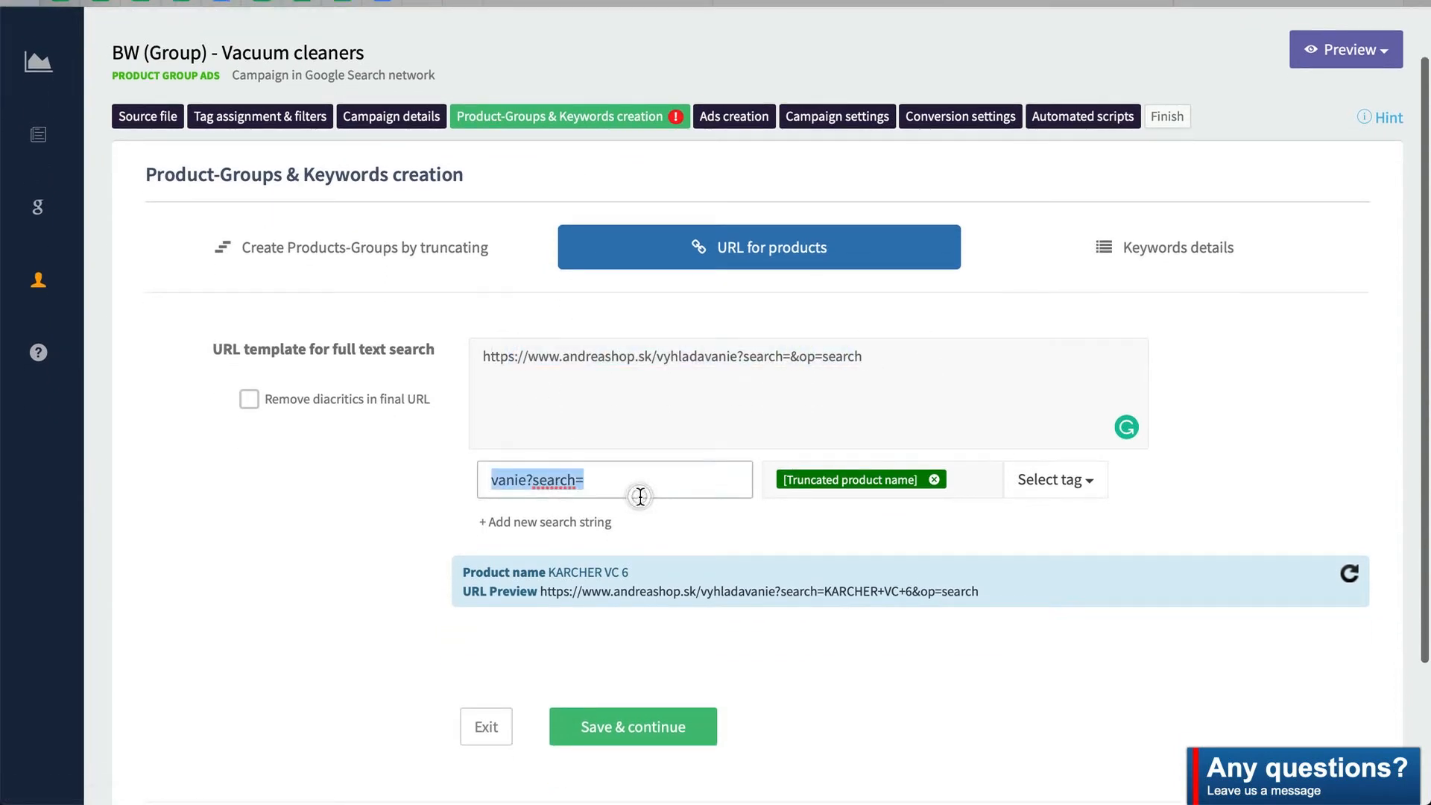
left_click(635, 401)
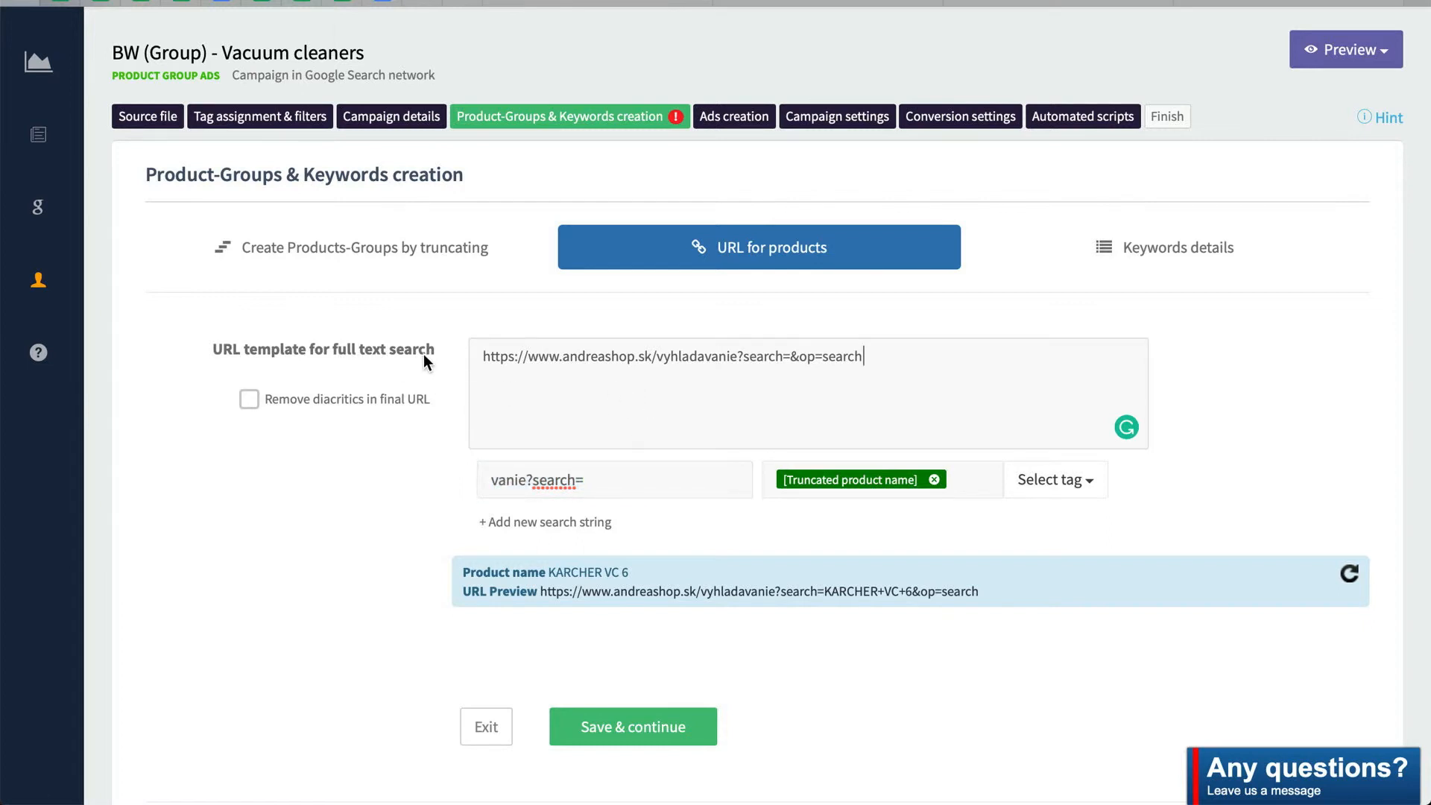
left_click(627, 733)
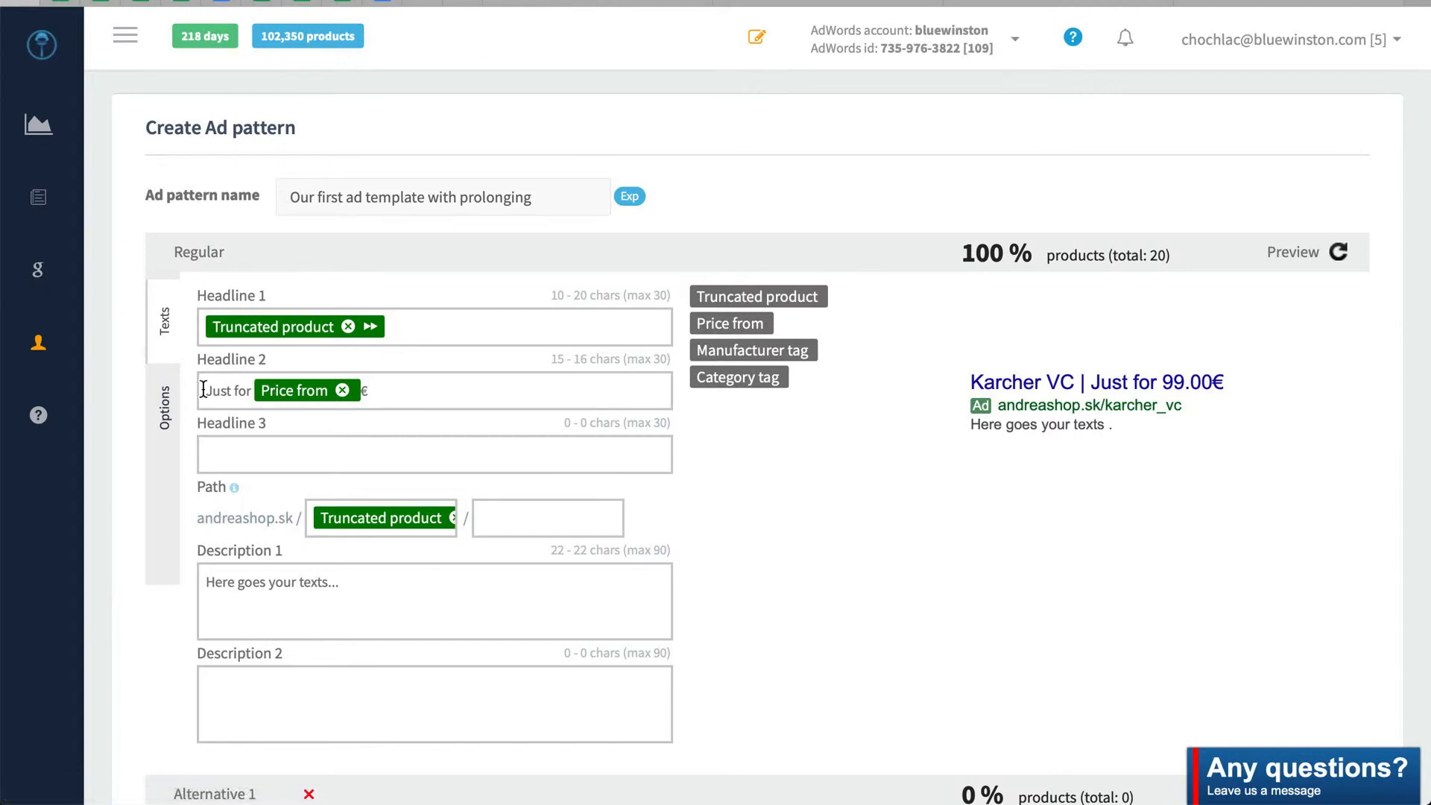
- Replace the text before the Price from tag in Headline 2 of the Regular ad with Only from
left_click_drag(203, 389, 251, 389)
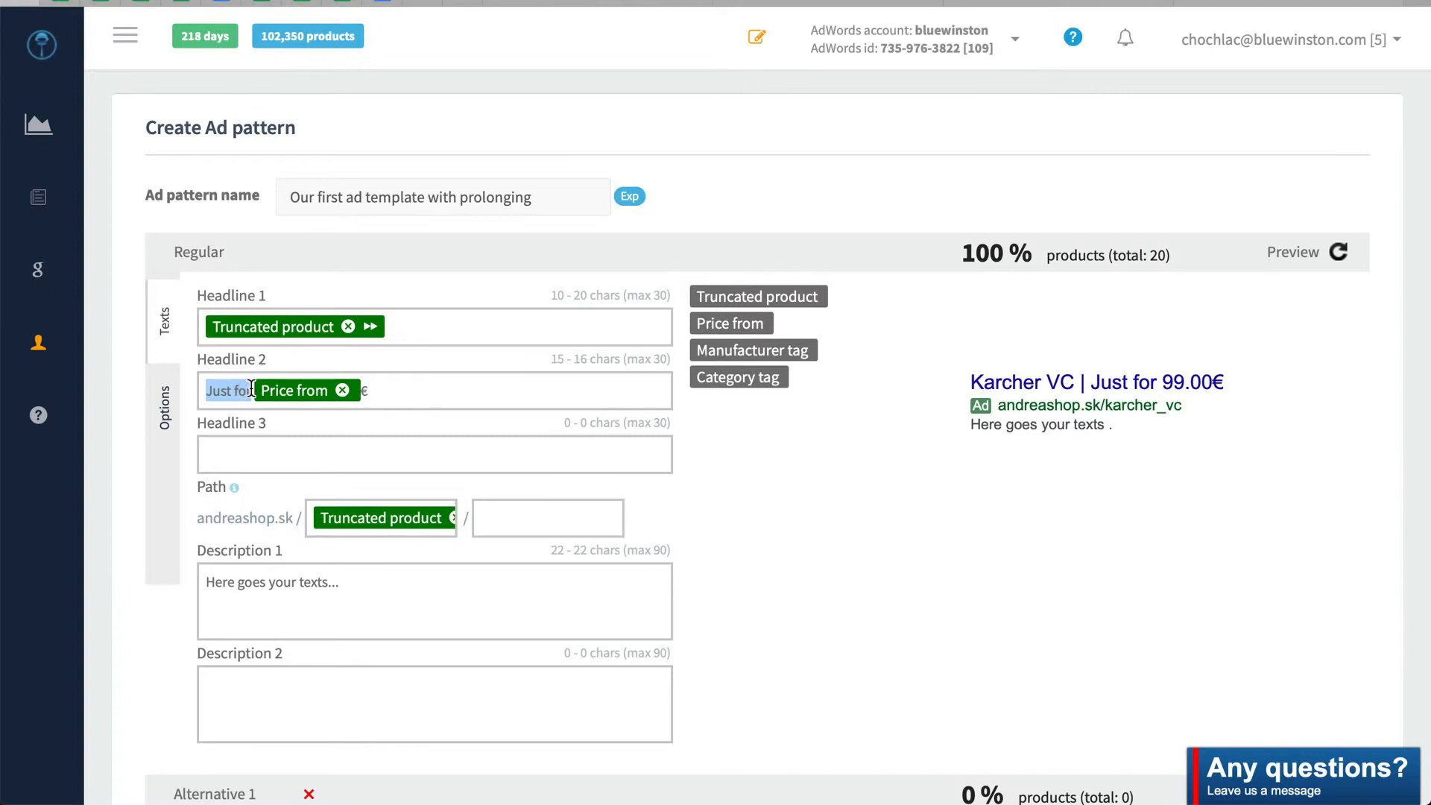
type("Only from")
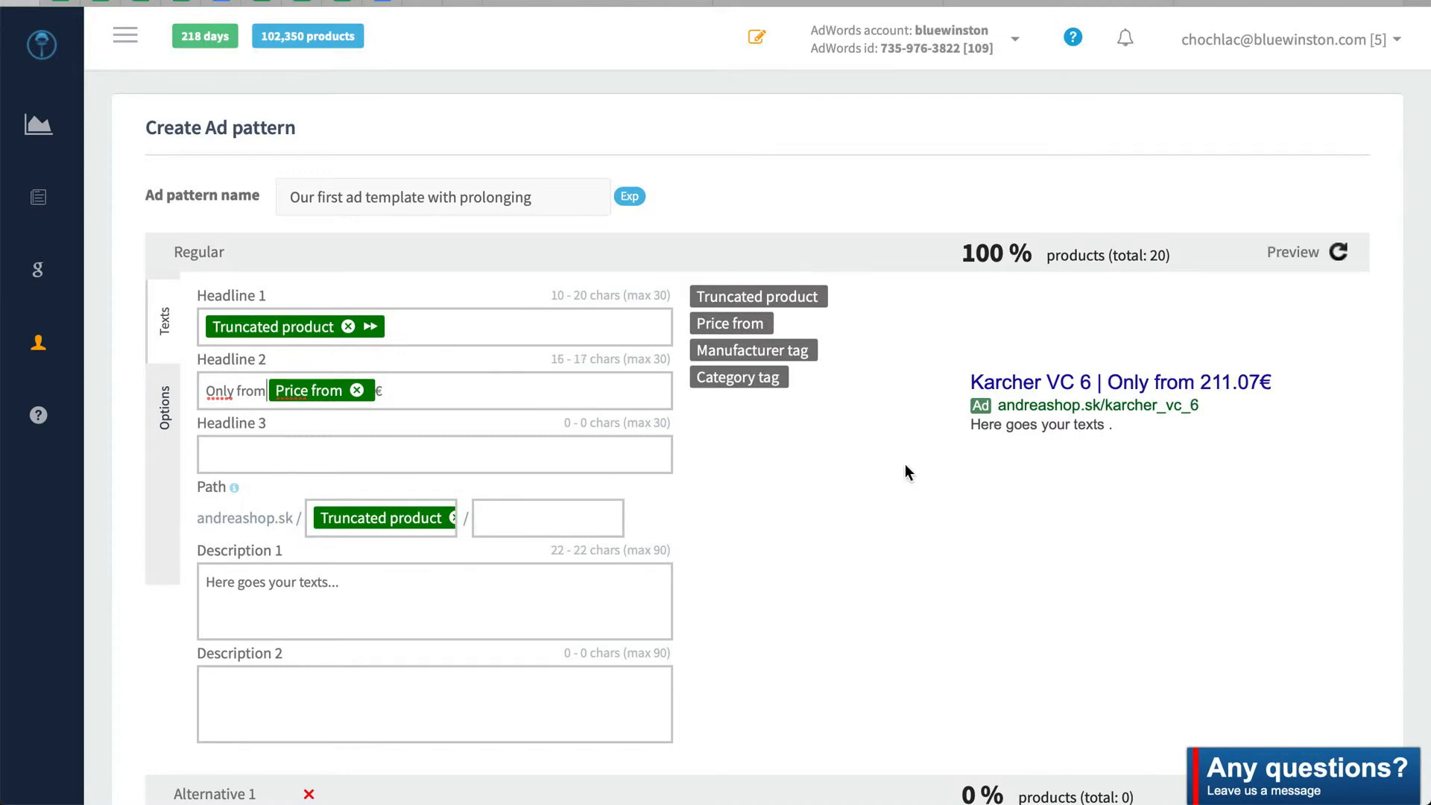
- Review the Alternative 1 ad and the overall product coverage, and save the ad pattern
scroll(874, 515, "down", 5)
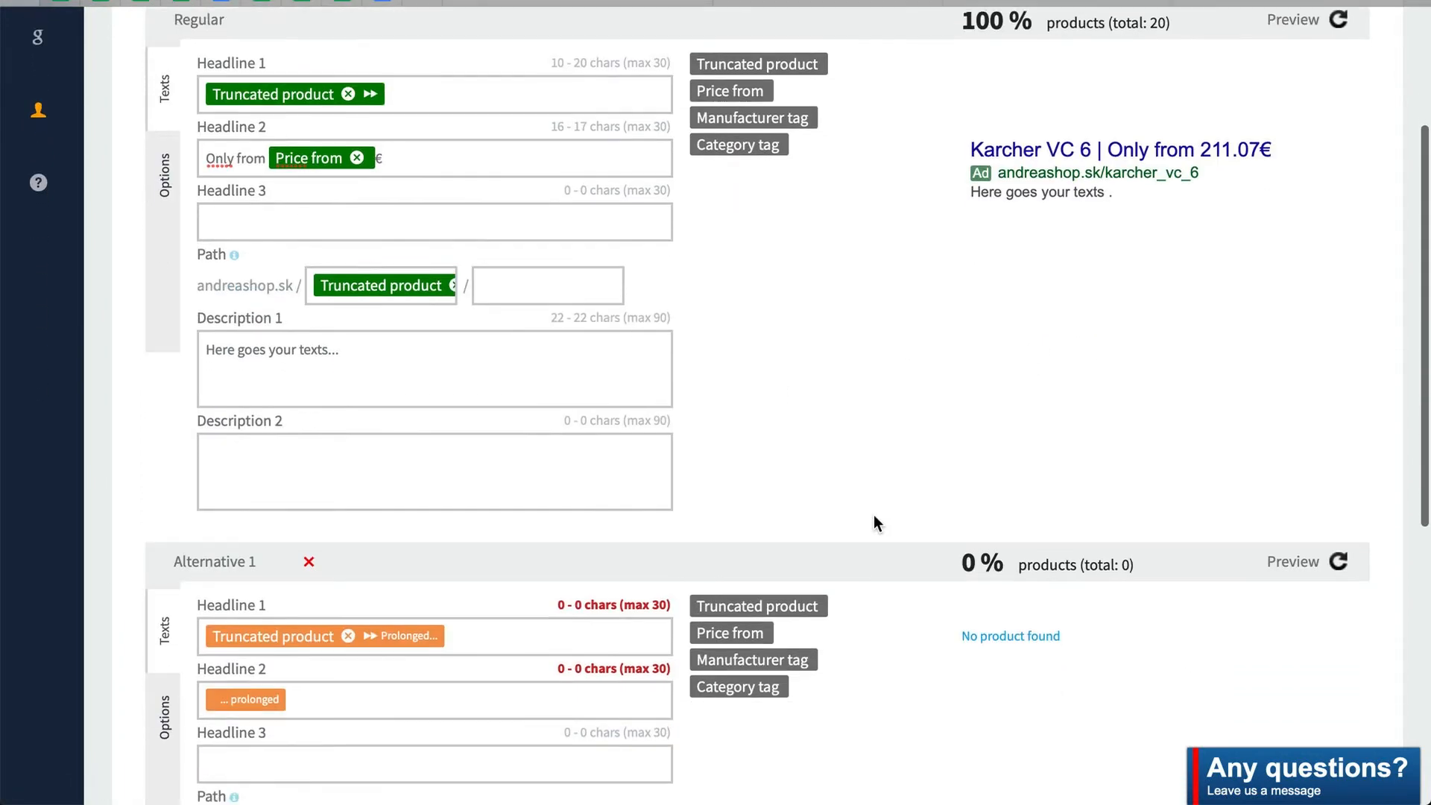
scroll(873, 522, "up", 2)
scroll(872, 530, "down", 8)
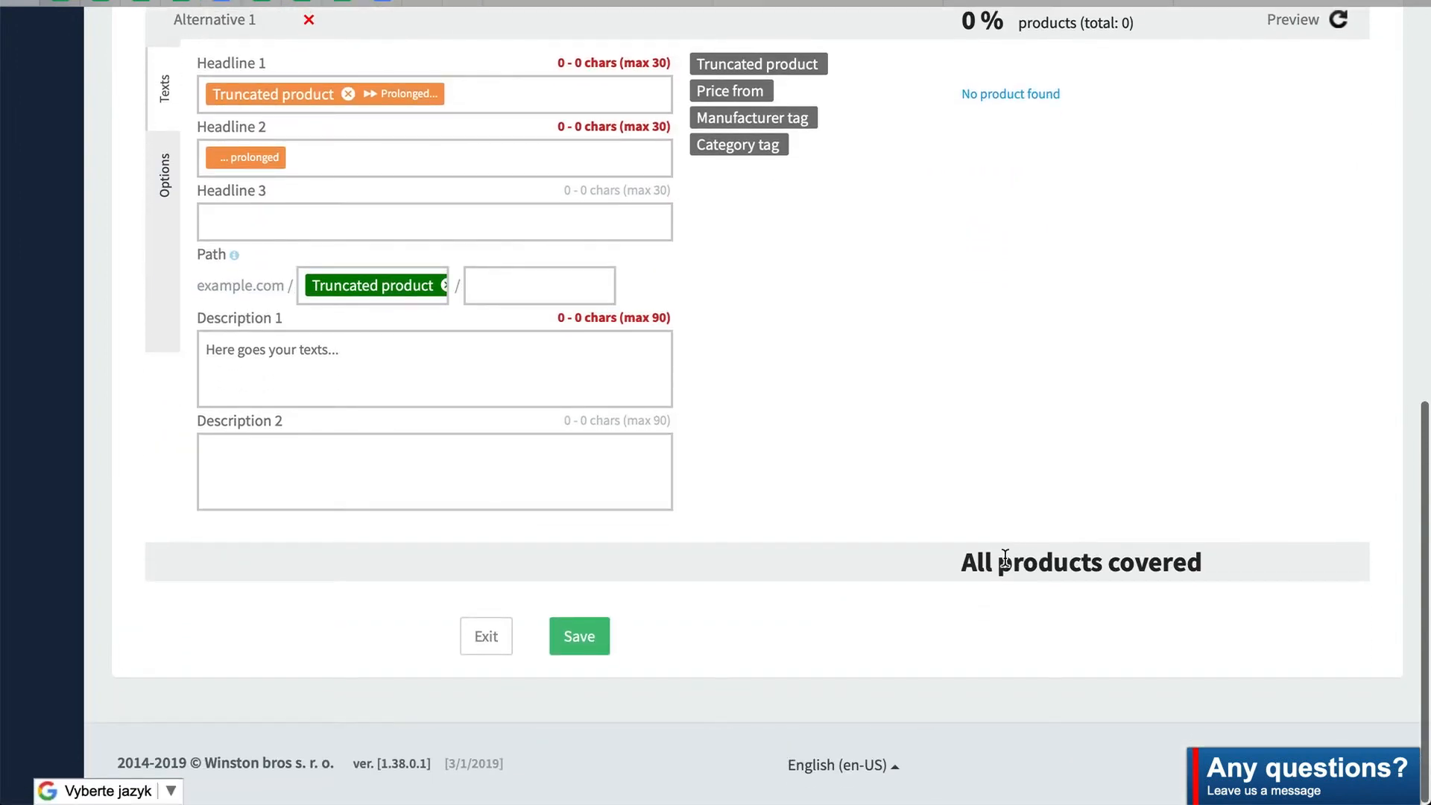
left_click_drag(962, 563, 1204, 563)
scroll(756, 646, "up", 2)
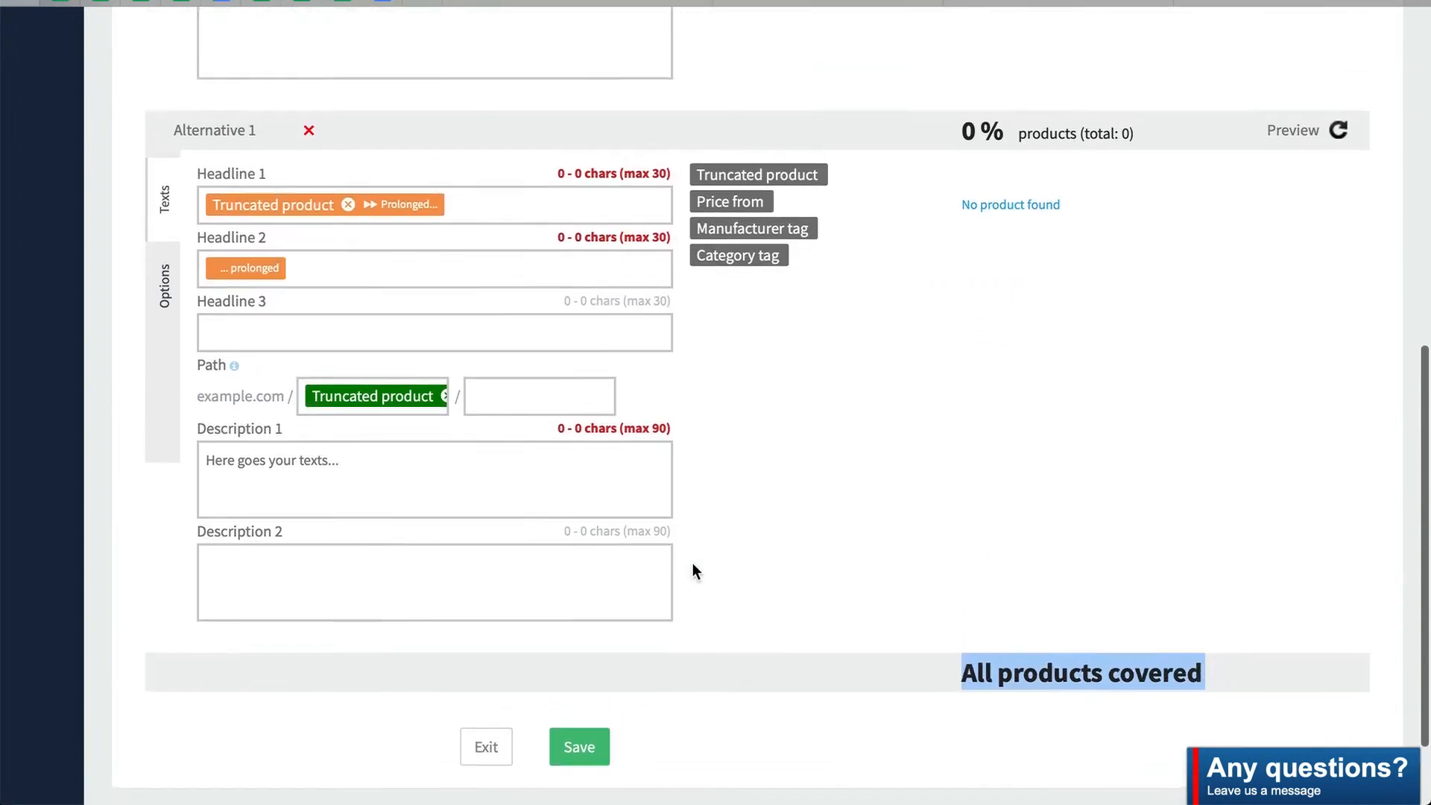
scroll(693, 564, "up", 2)
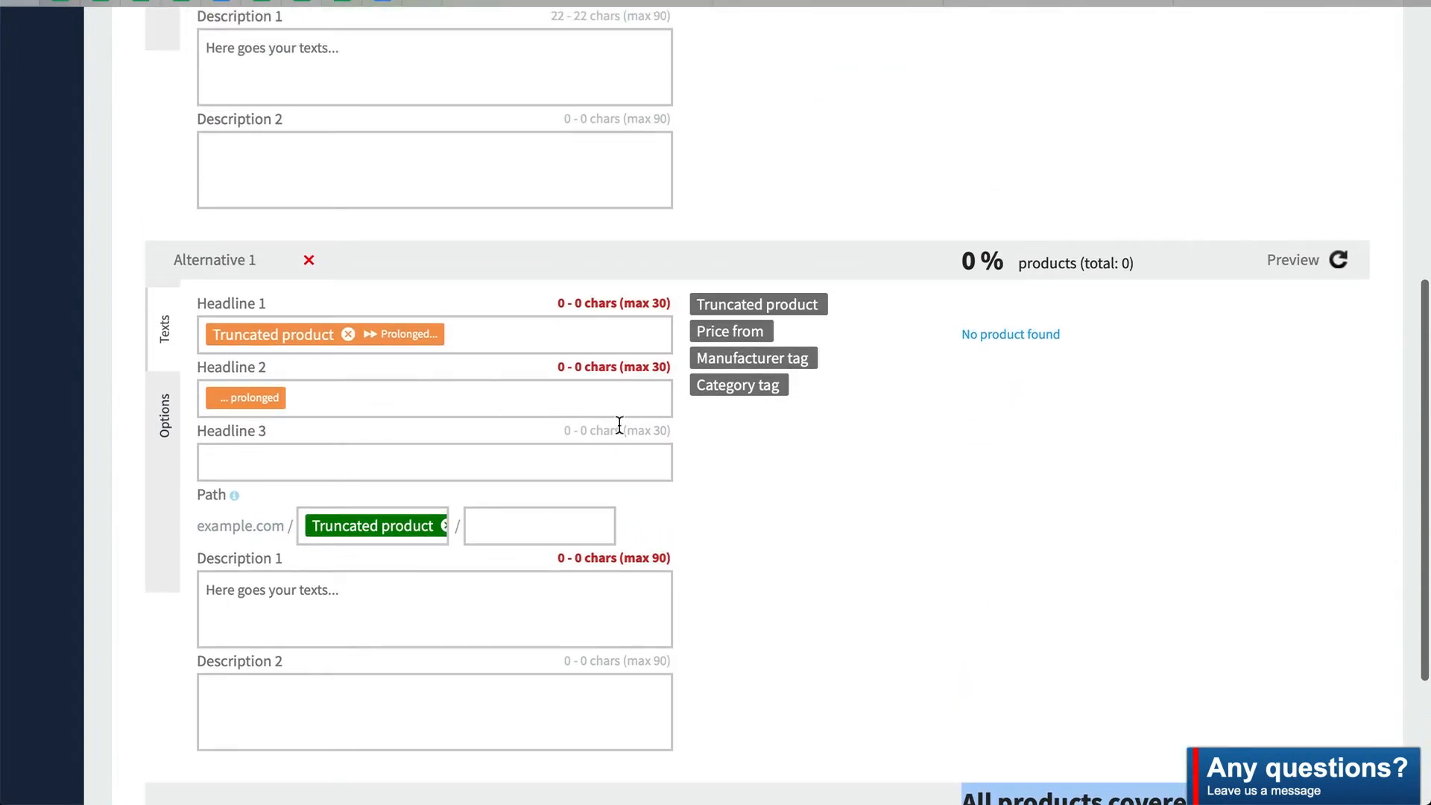
scroll(619, 424, "down", 3)
scroll(418, 298, "up", 3)
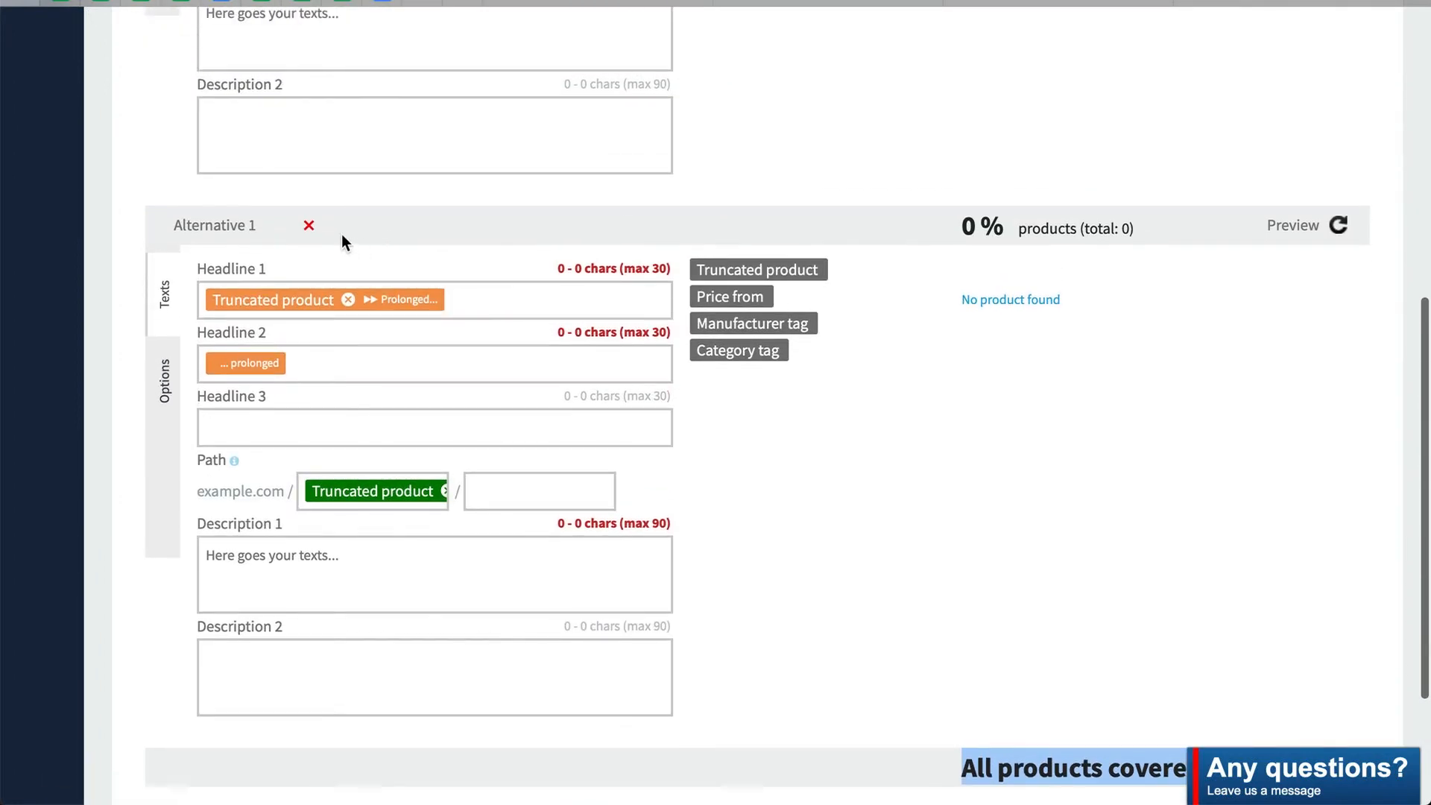
scroll(479, 406, "down", 3)
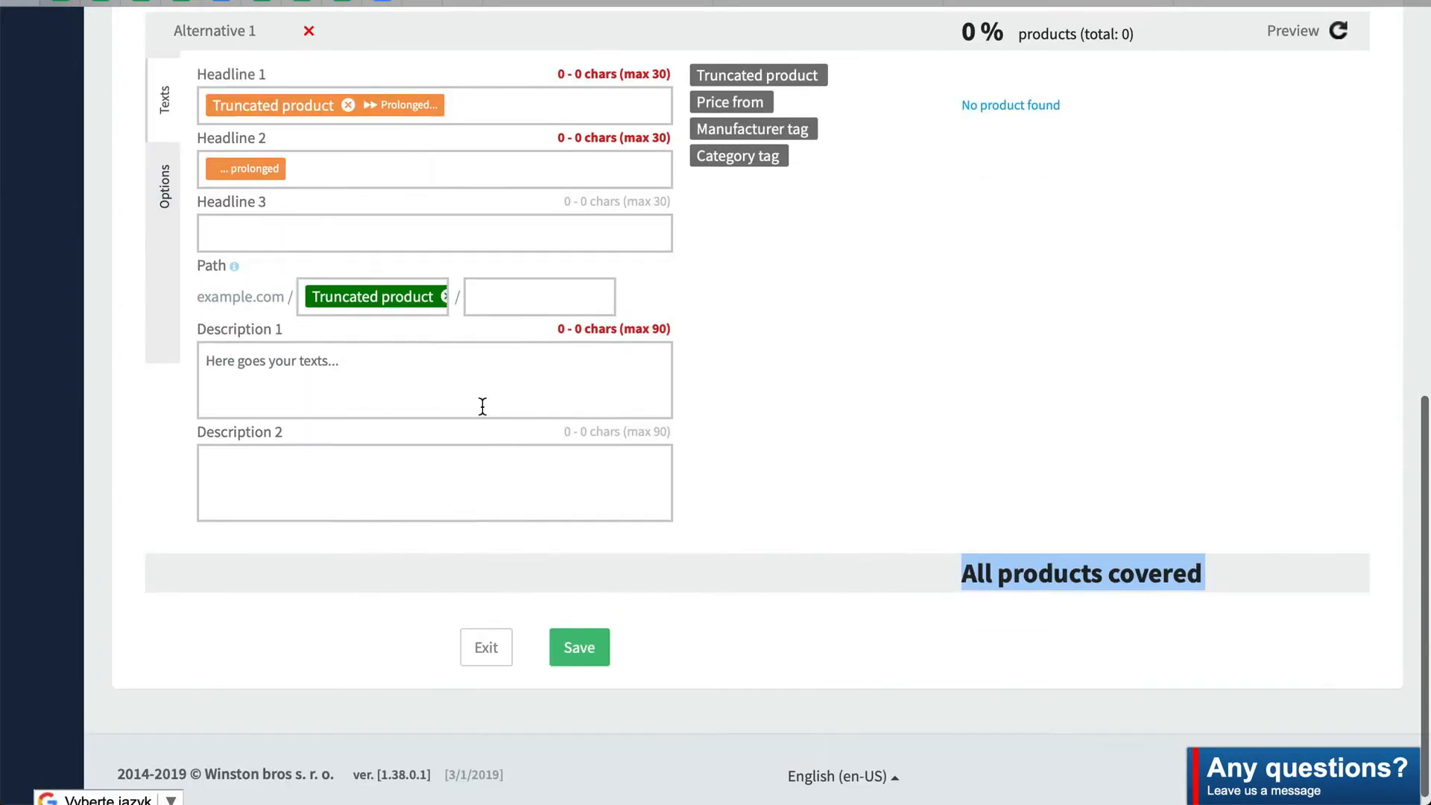
left_click(905, 409)
left_click(570, 643)
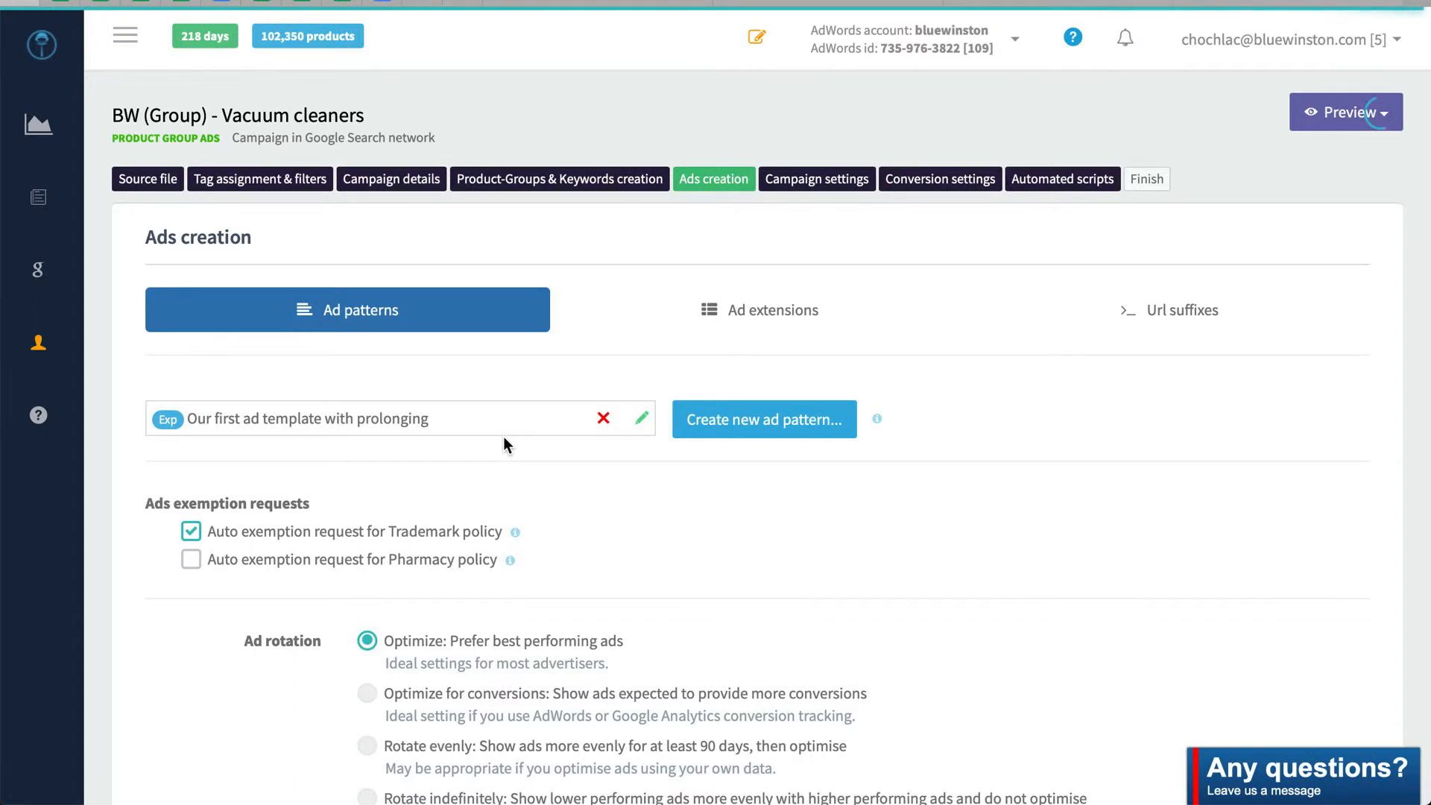
- Look through the ad extensions and URL suffix settings for ads creation
left_click(745, 329)
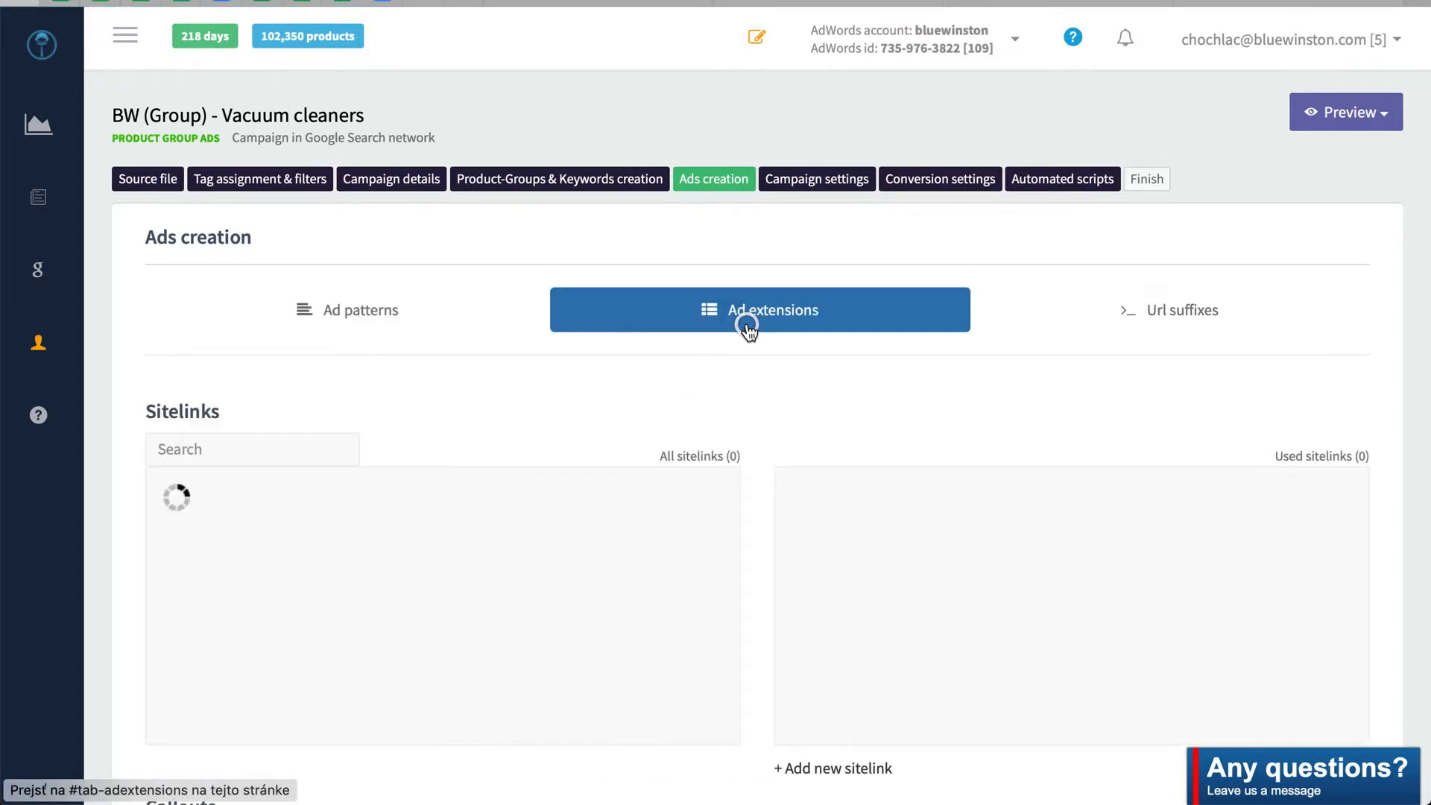
left_click(1171, 330)
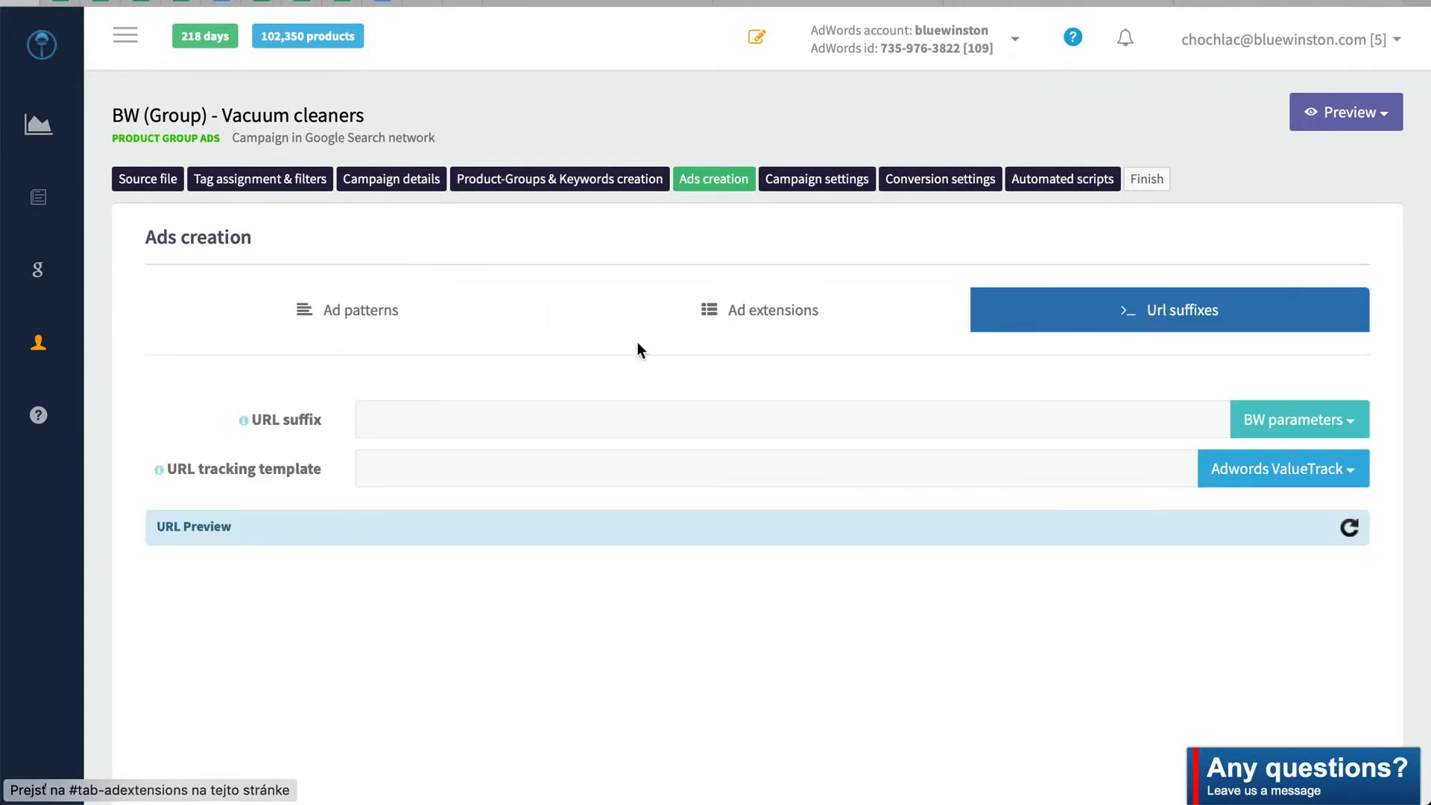
scroll(554, 390, "down", 3)
scroll(554, 398, "down", 3)
scroll(555, 398, "up", 6)
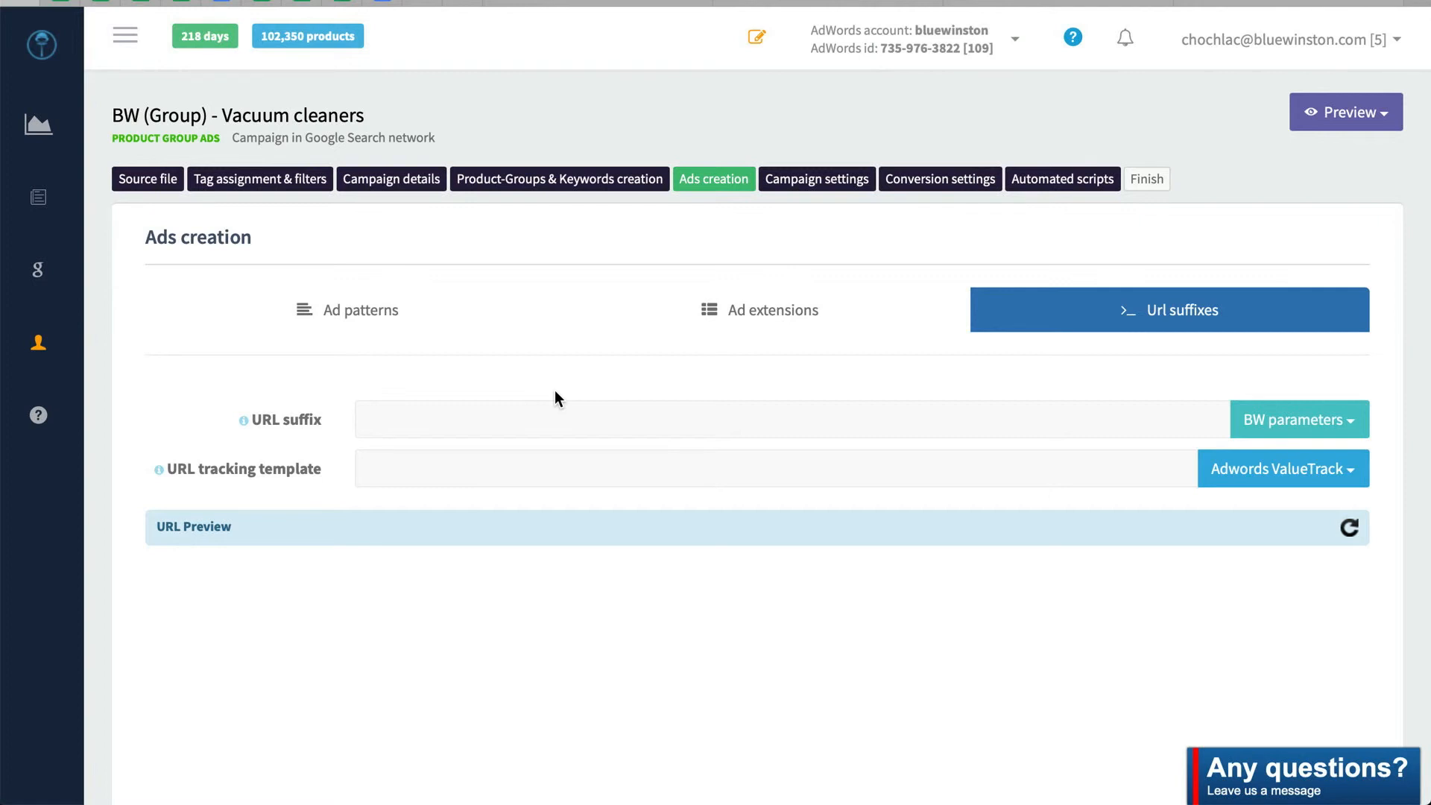
- Return to the campaign's URL settings for products and review the search string against the full text search template
left_click(547, 186)
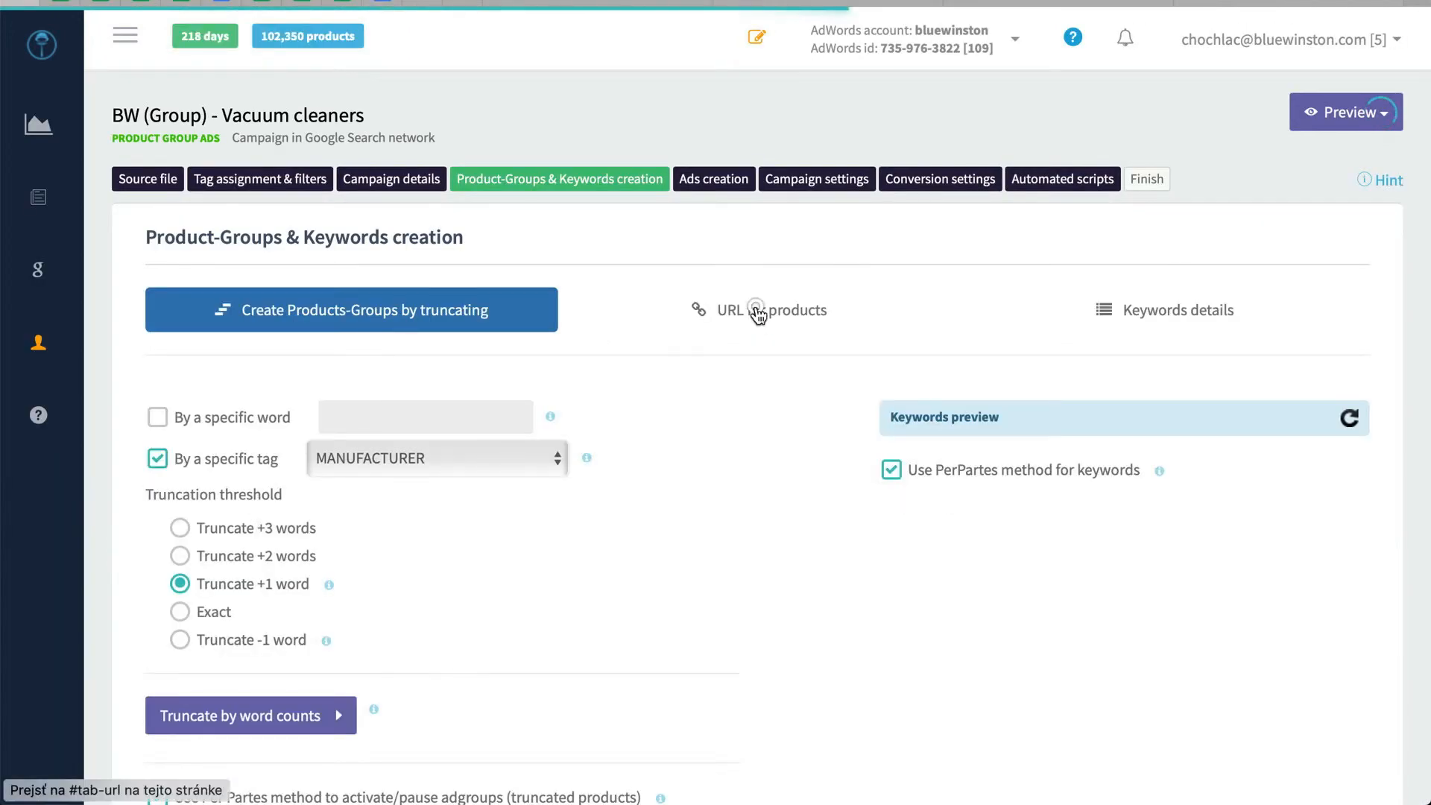
left_click(757, 315)
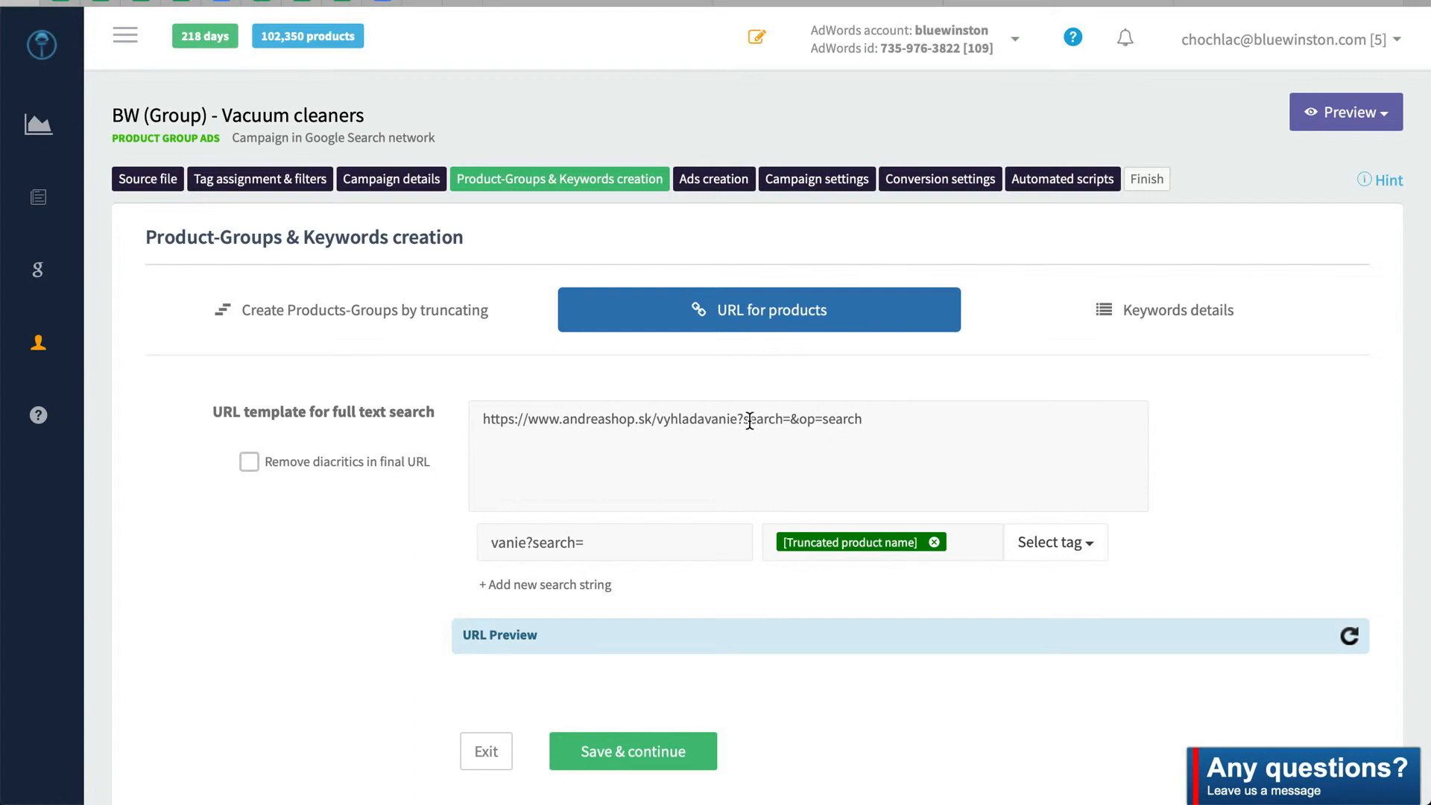
left_click_drag(586, 542, 472, 544)
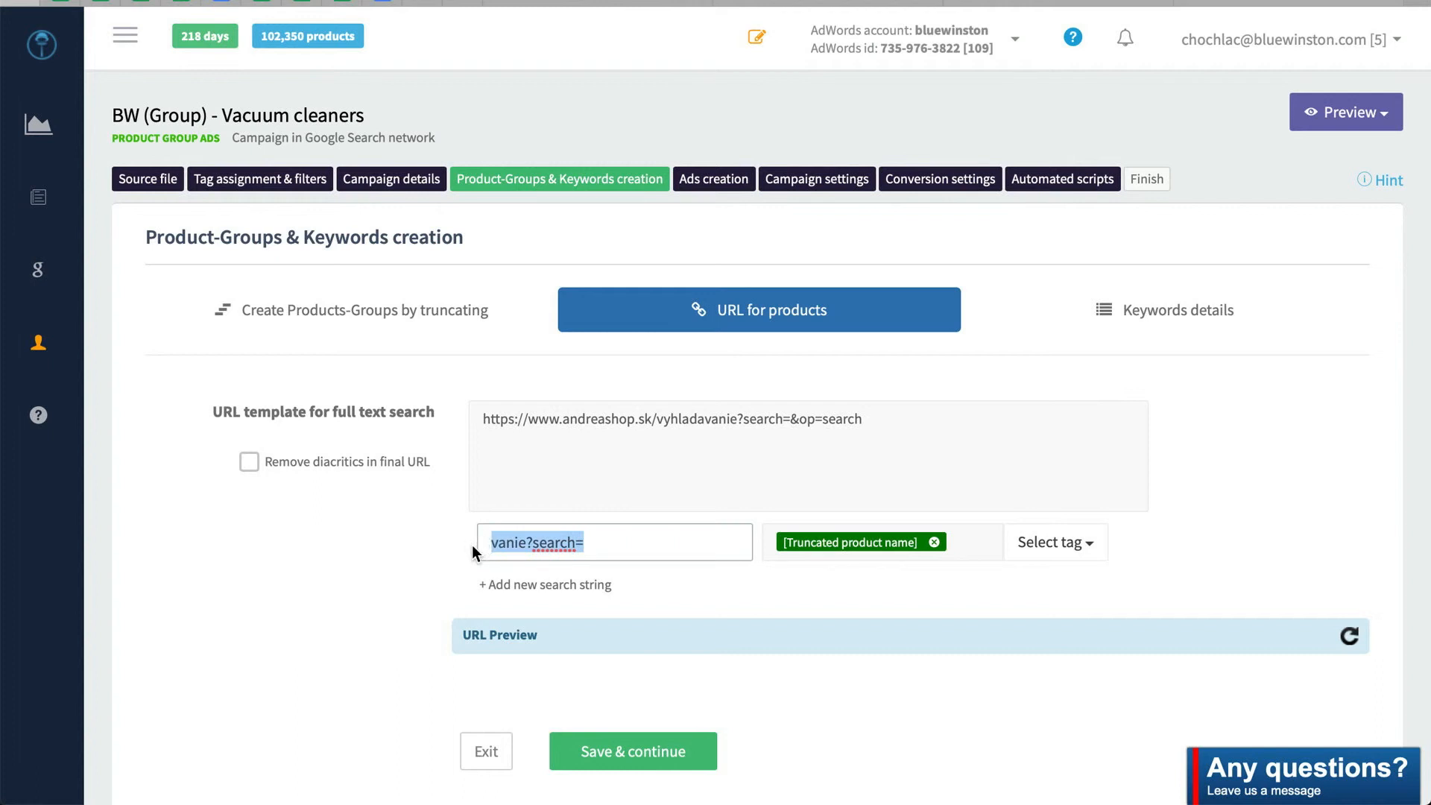
- Accept the current URL for products settings, and save the ads creation settings with the existing ad pattern and Optimize ad rotation
left_click(614, 539)
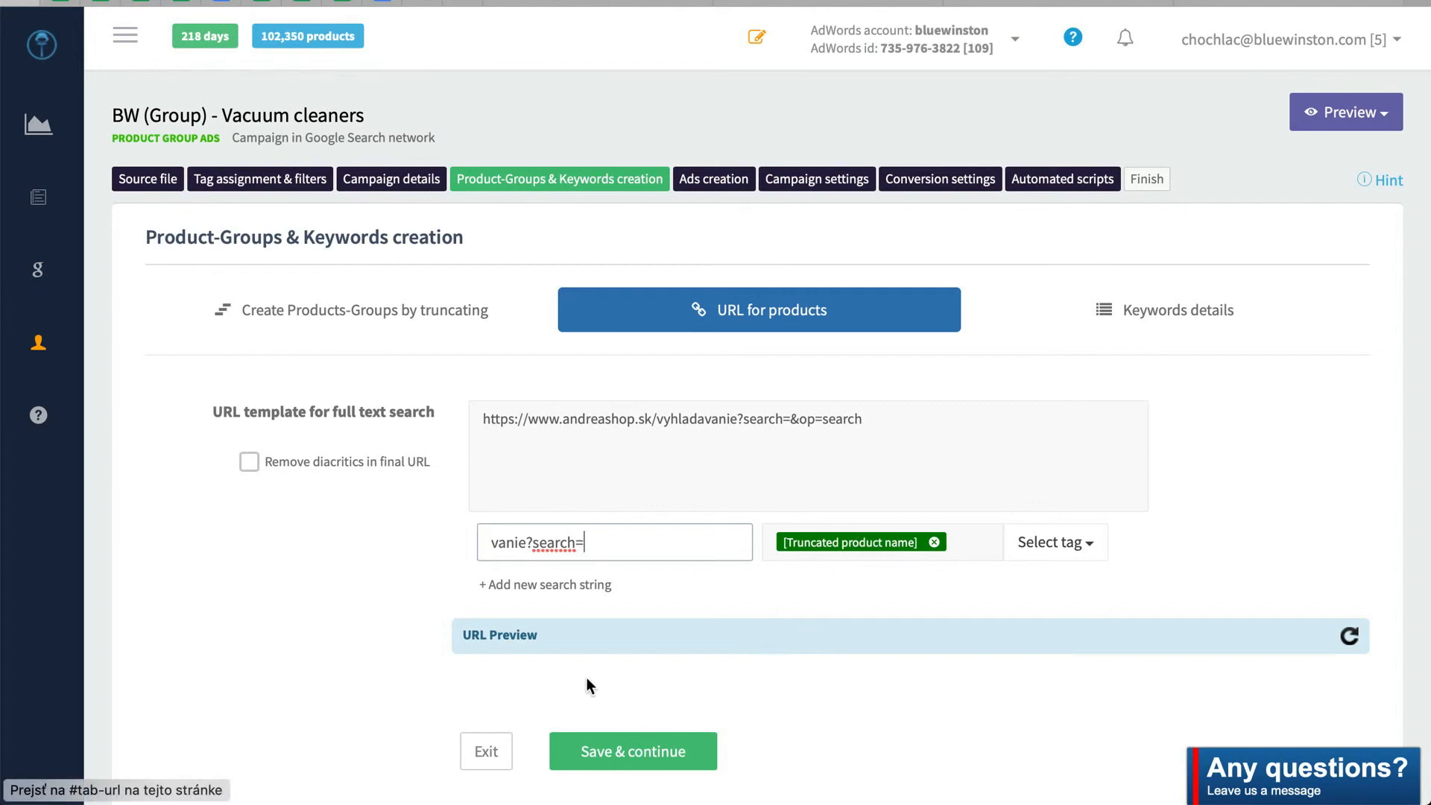
left_click(642, 746)
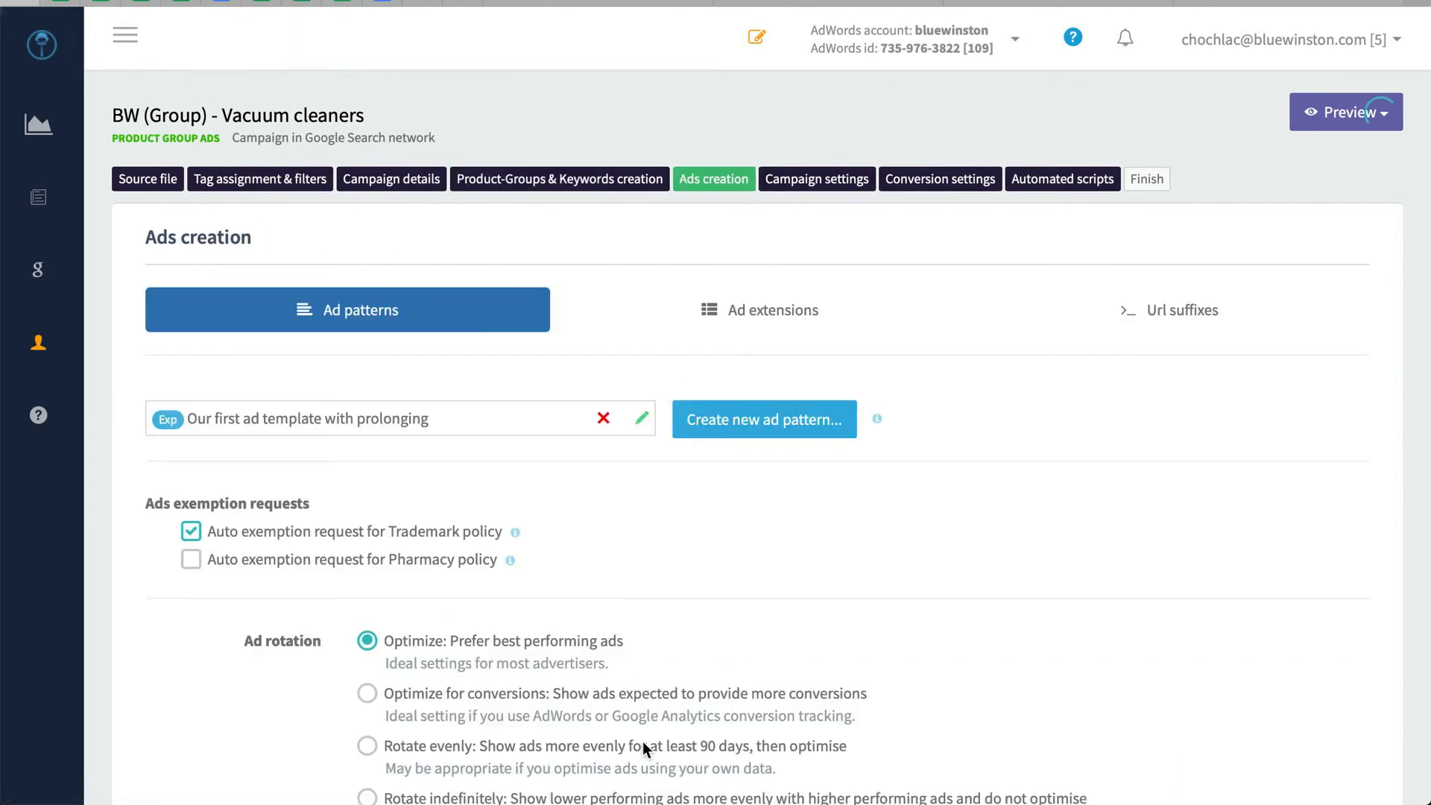
scroll(615, 658, "down", 3)
scroll(614, 657, "down", 2)
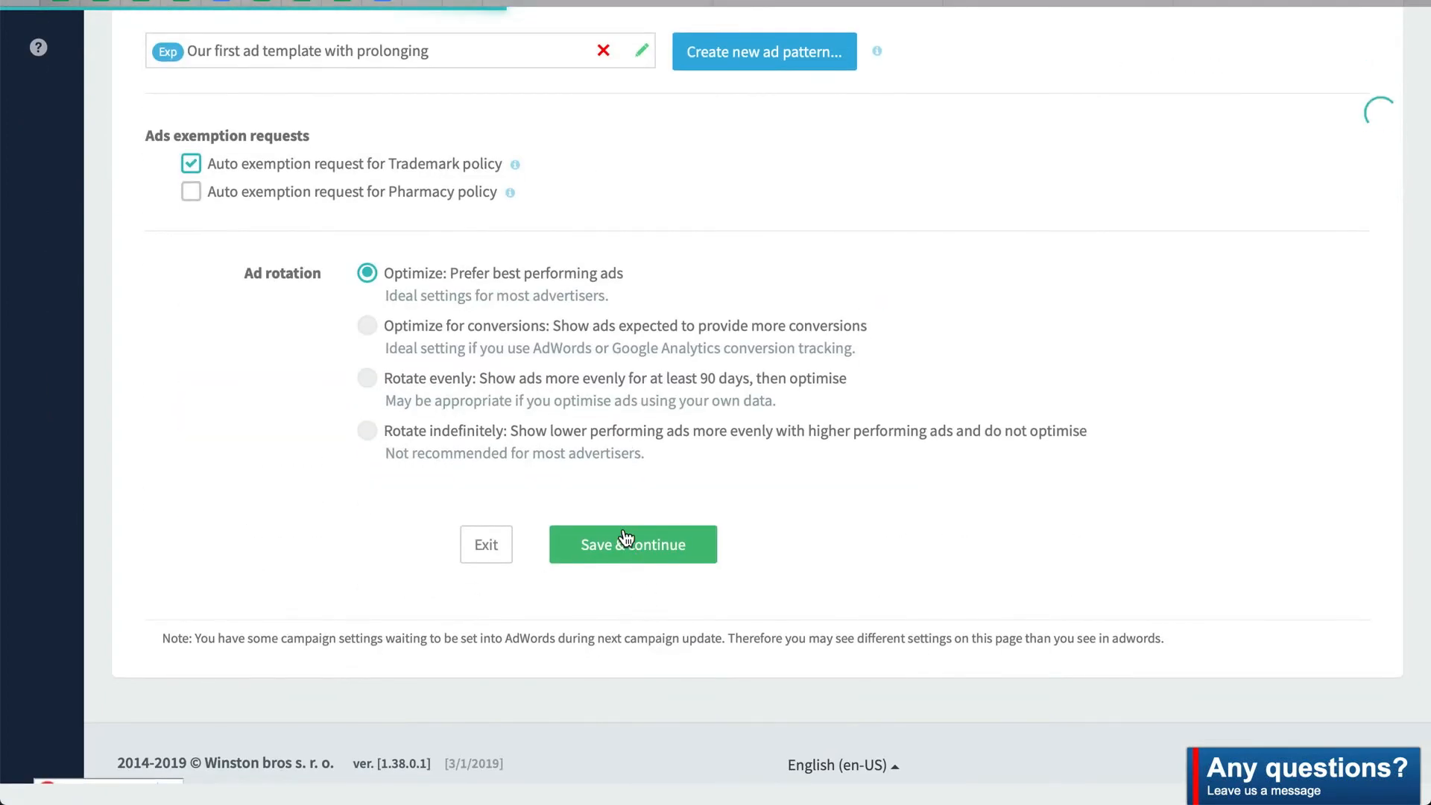
left_click(625, 553)
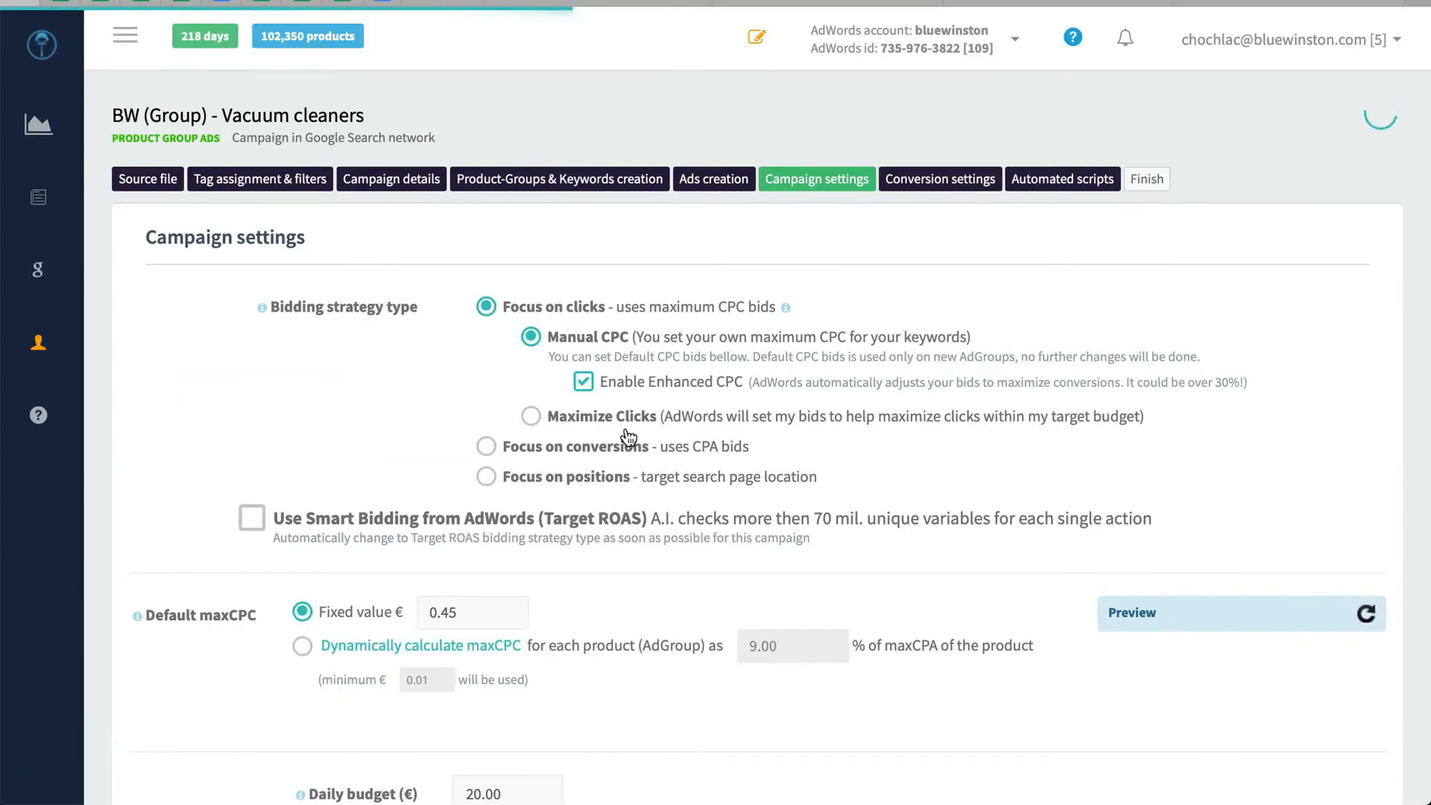
- Save the existing campaign, conversion and automated scripts settings, and exit the finished setup to the campaigns list
scroll(623, 543, "down", 6)
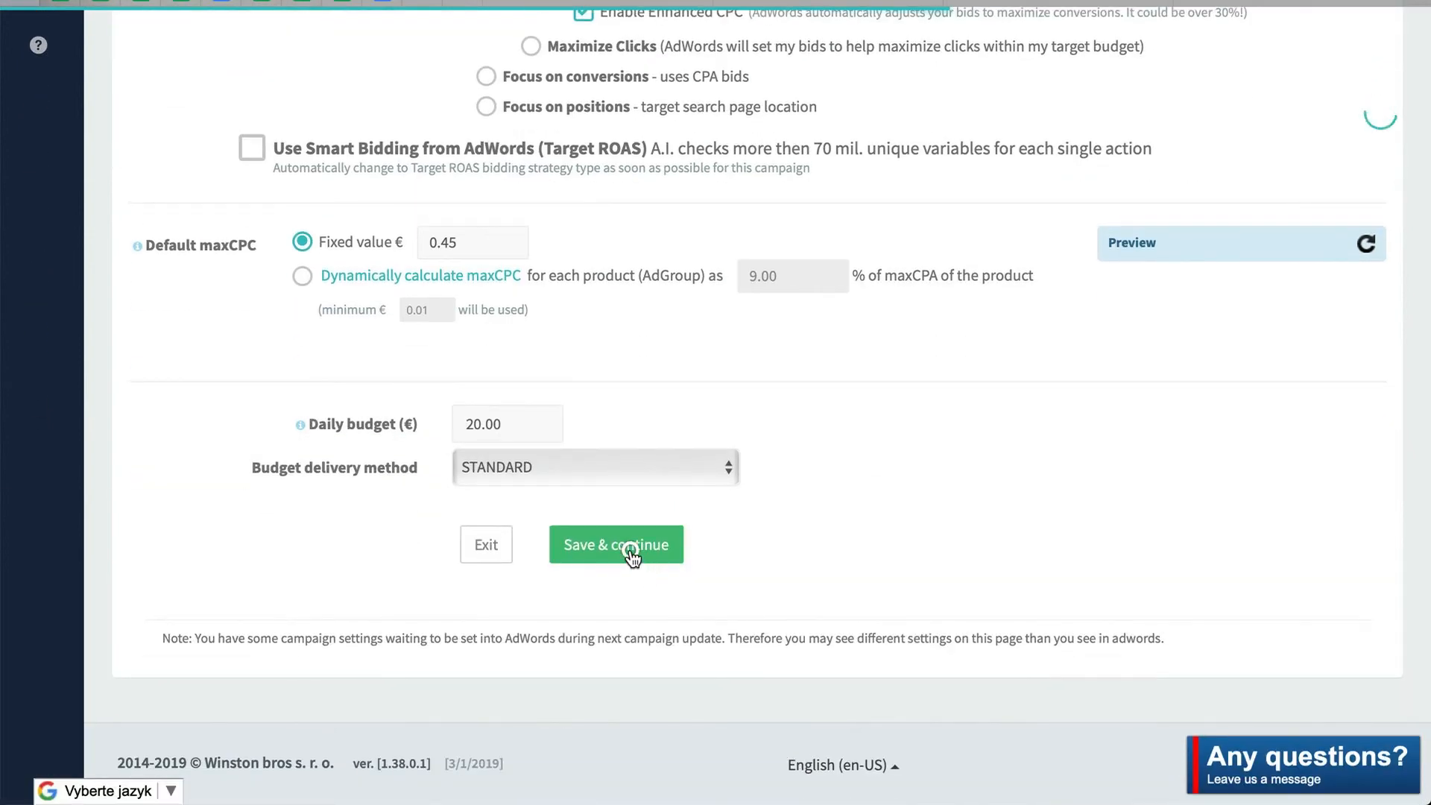
left_click(629, 549)
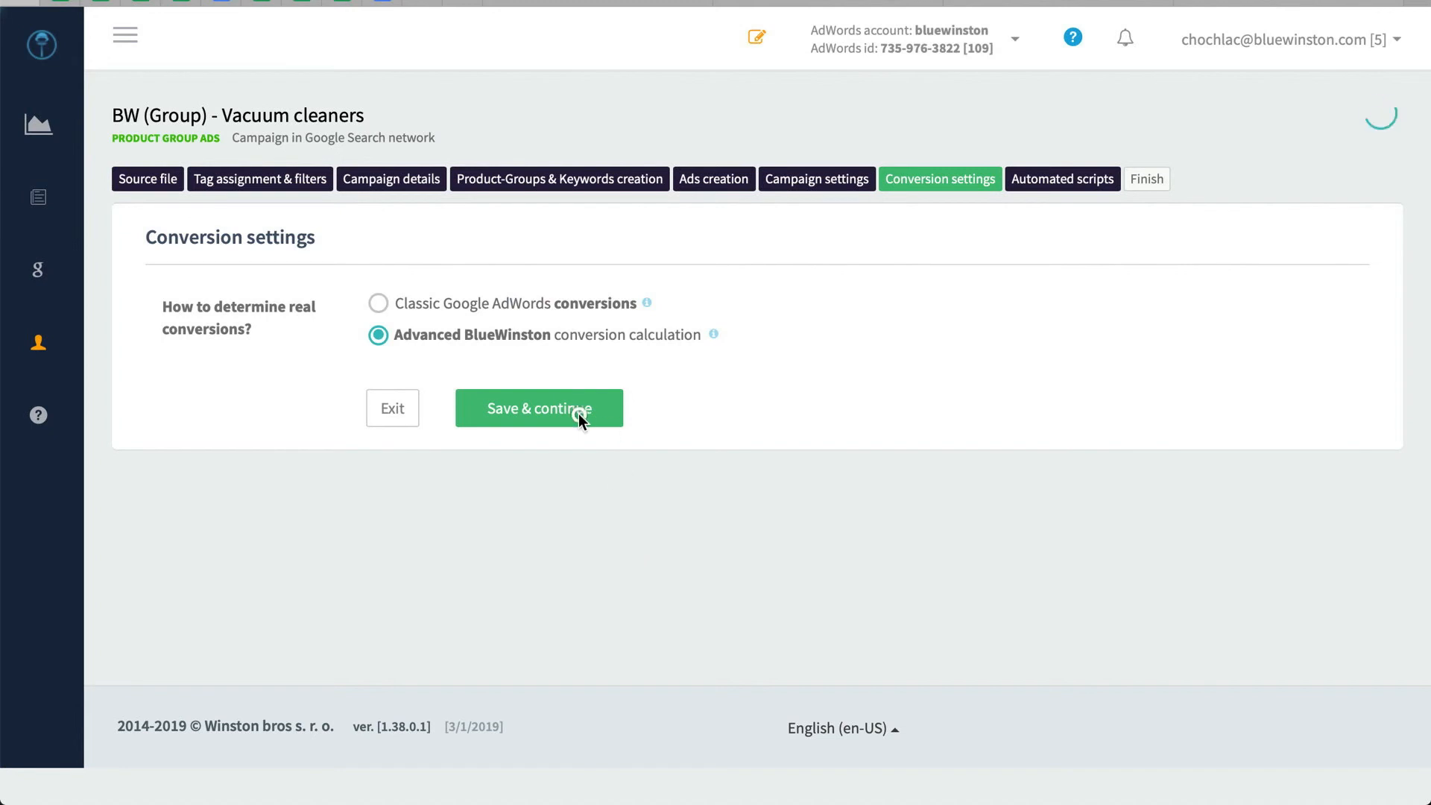
left_click(505, 410)
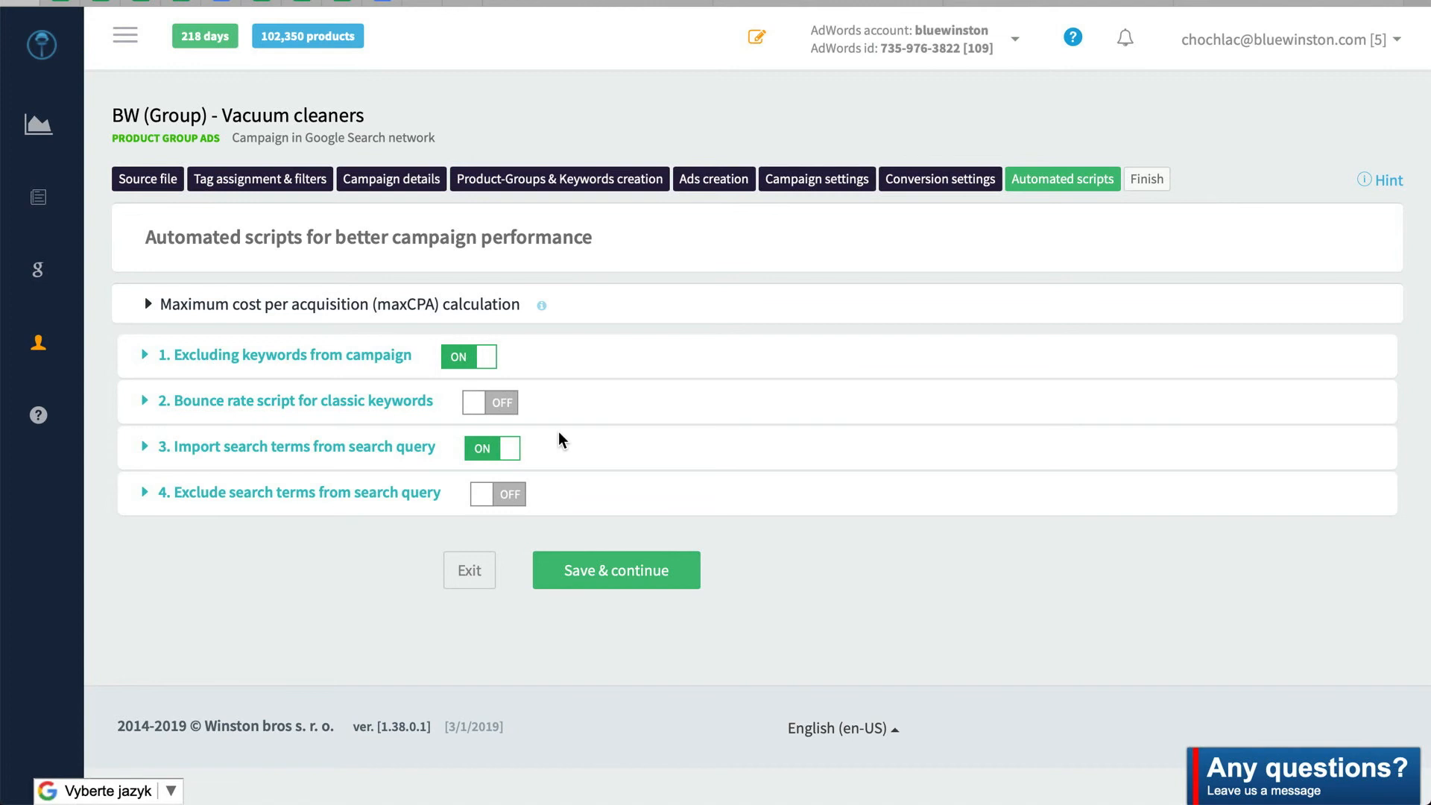
left_click(590, 580)
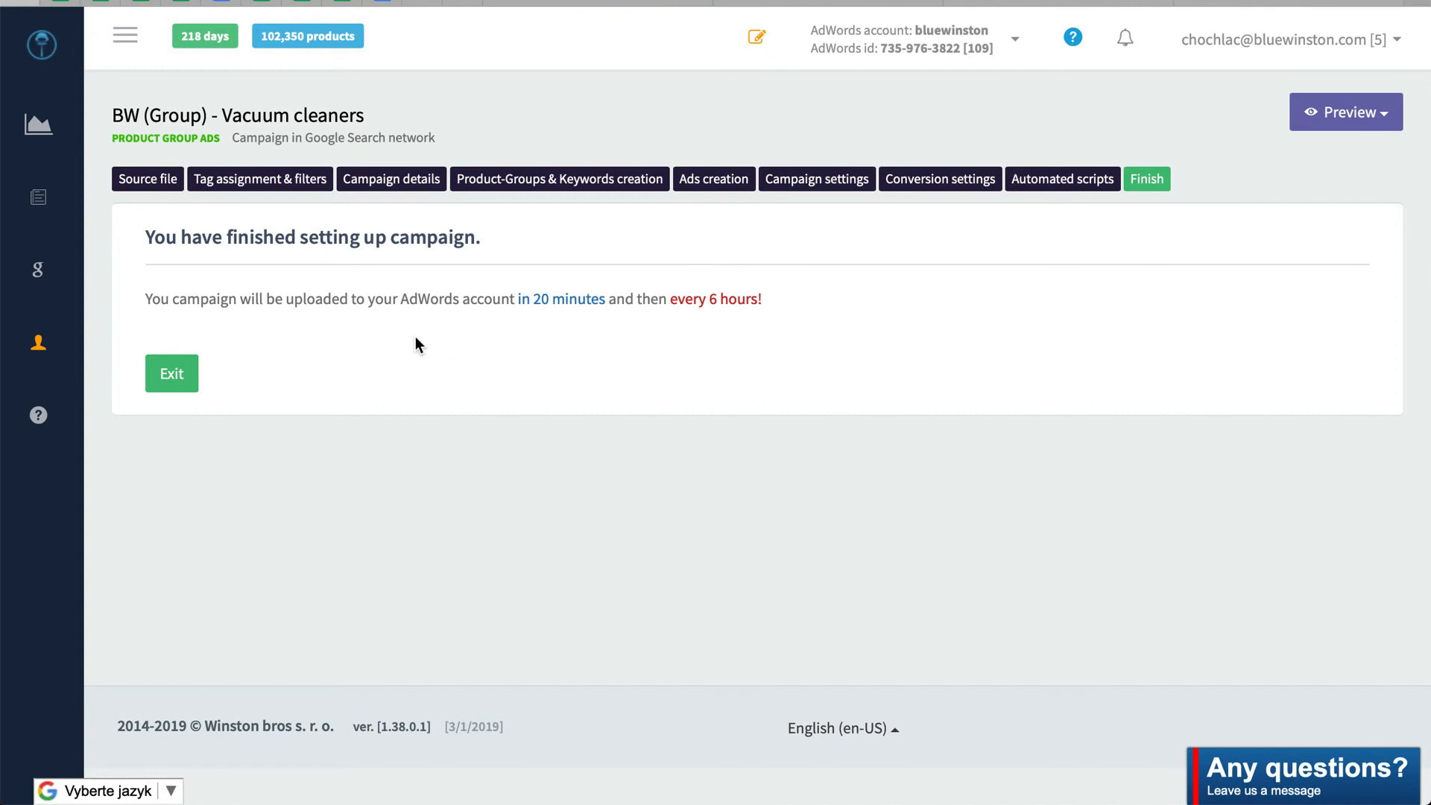
left_click(173, 376)
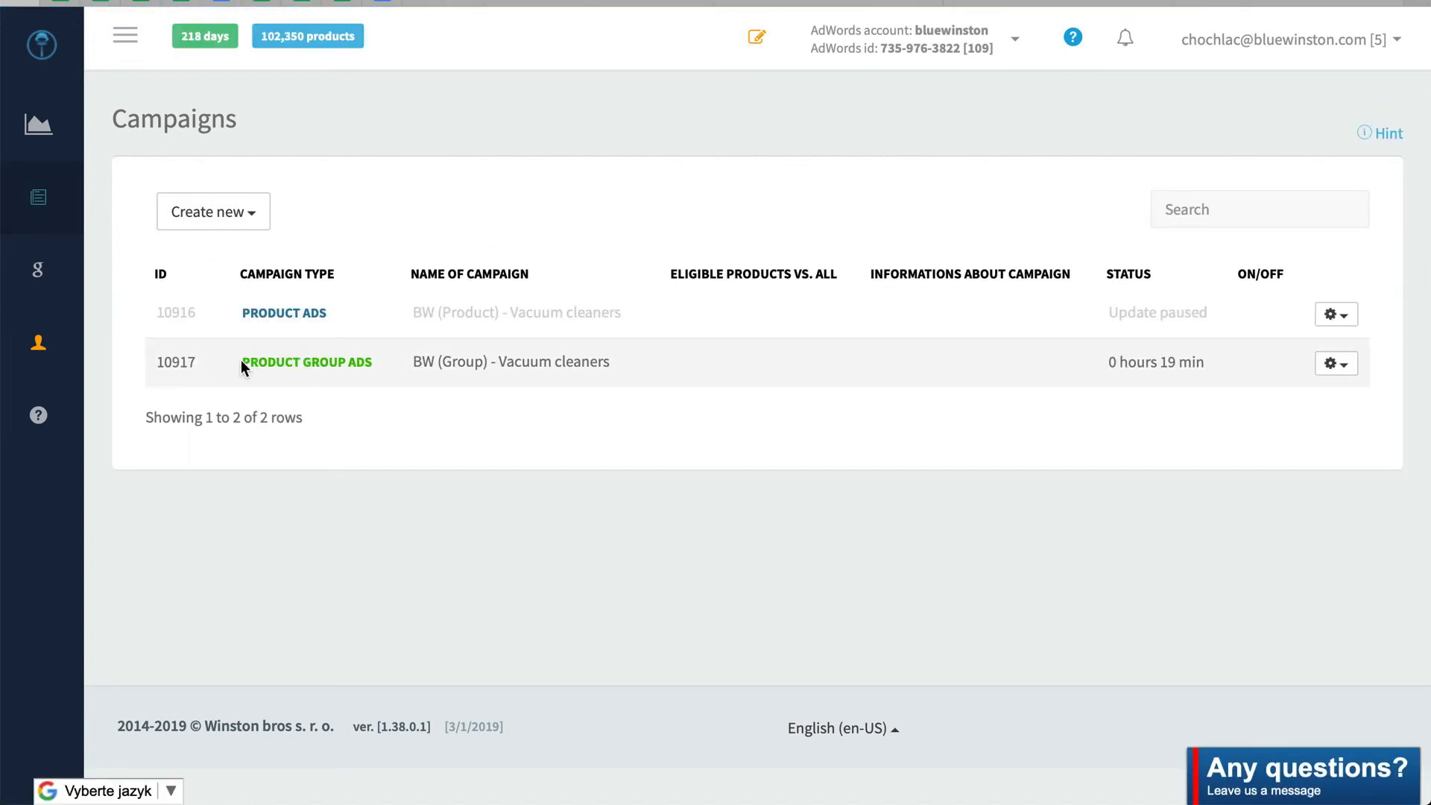
- Check the vacuum cleaners Product Group ads campaign's type and status in the list, and view the campaign types available for creation
left_click_drag(240, 361, 377, 362)
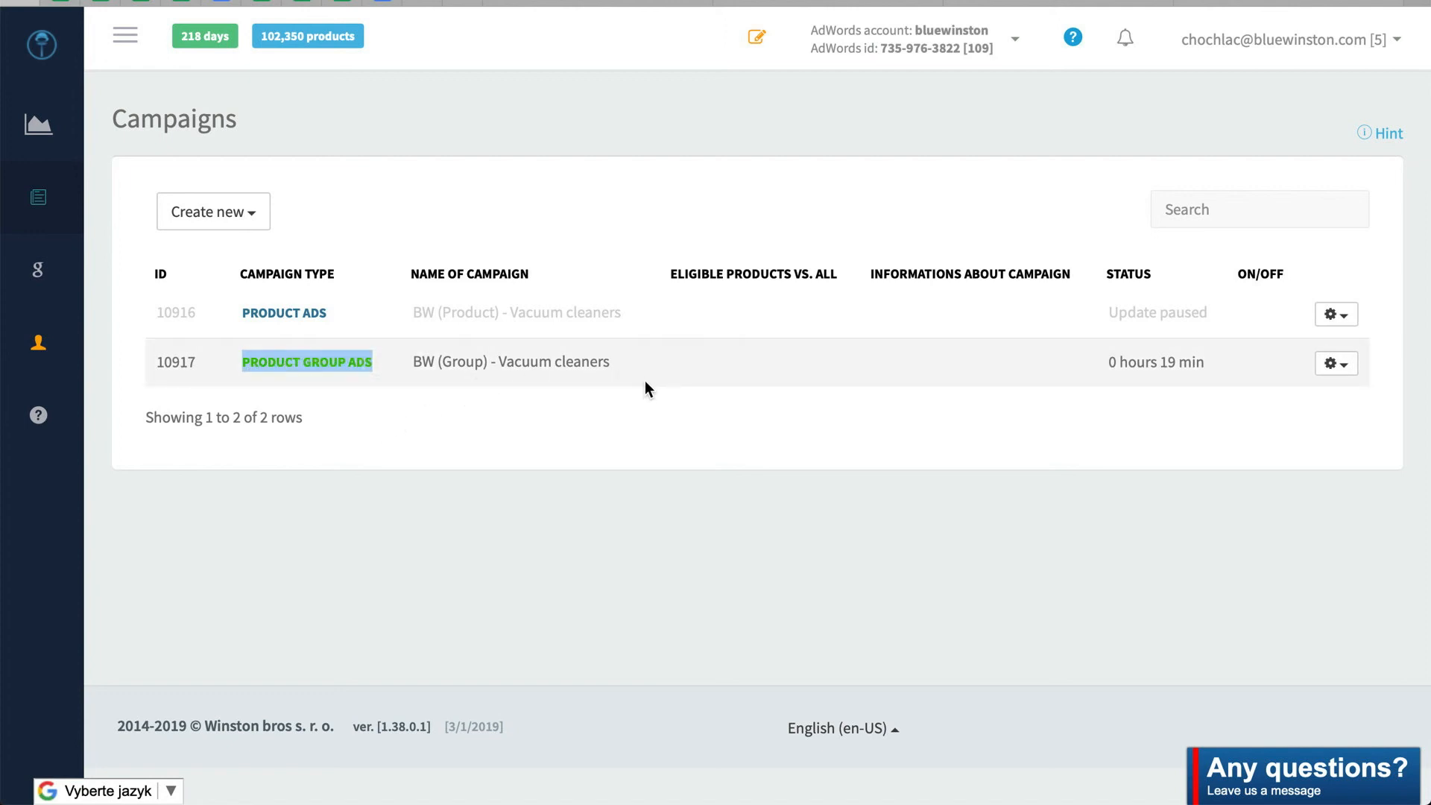
left_click(1287, 396)
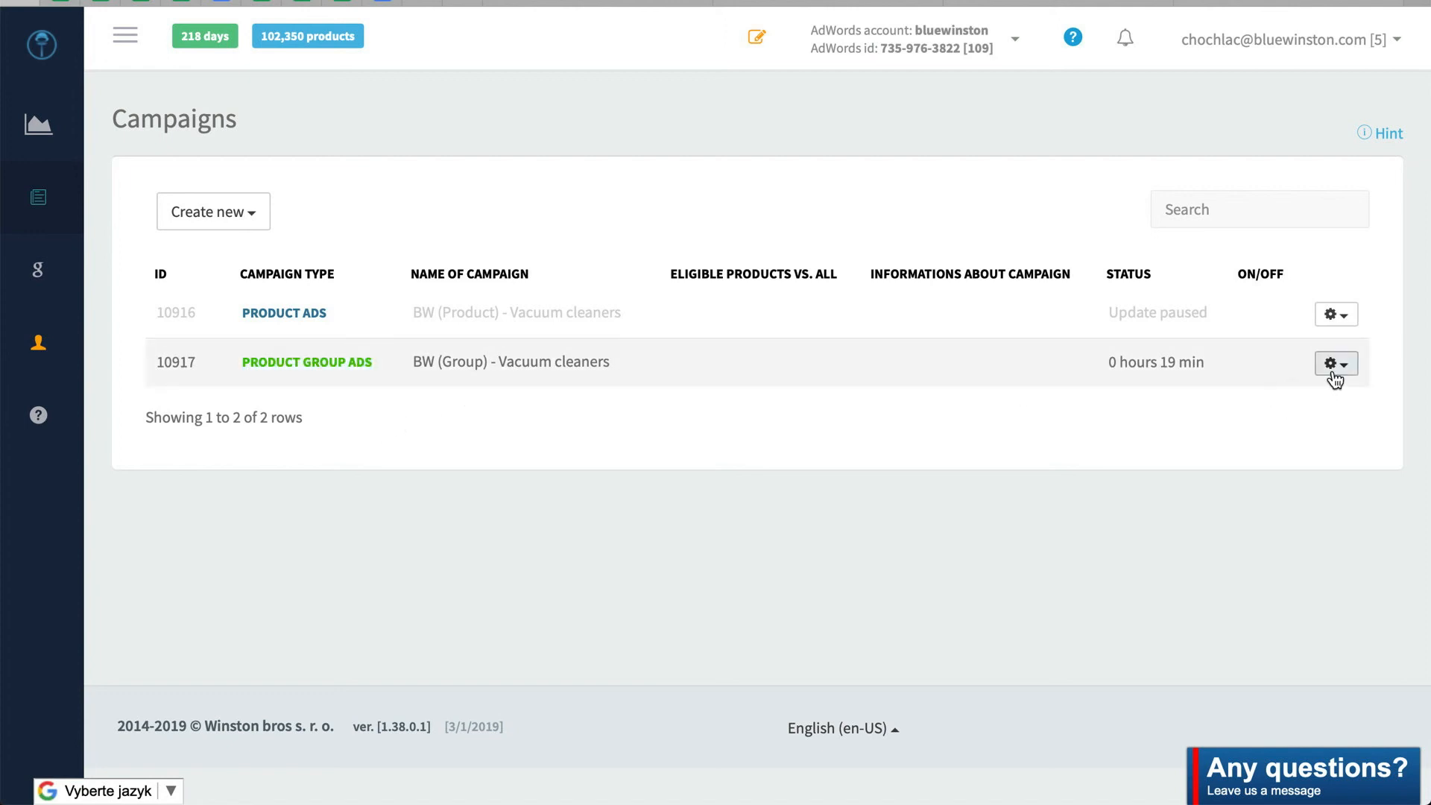
left_click_drag(1161, 363, 1209, 370)
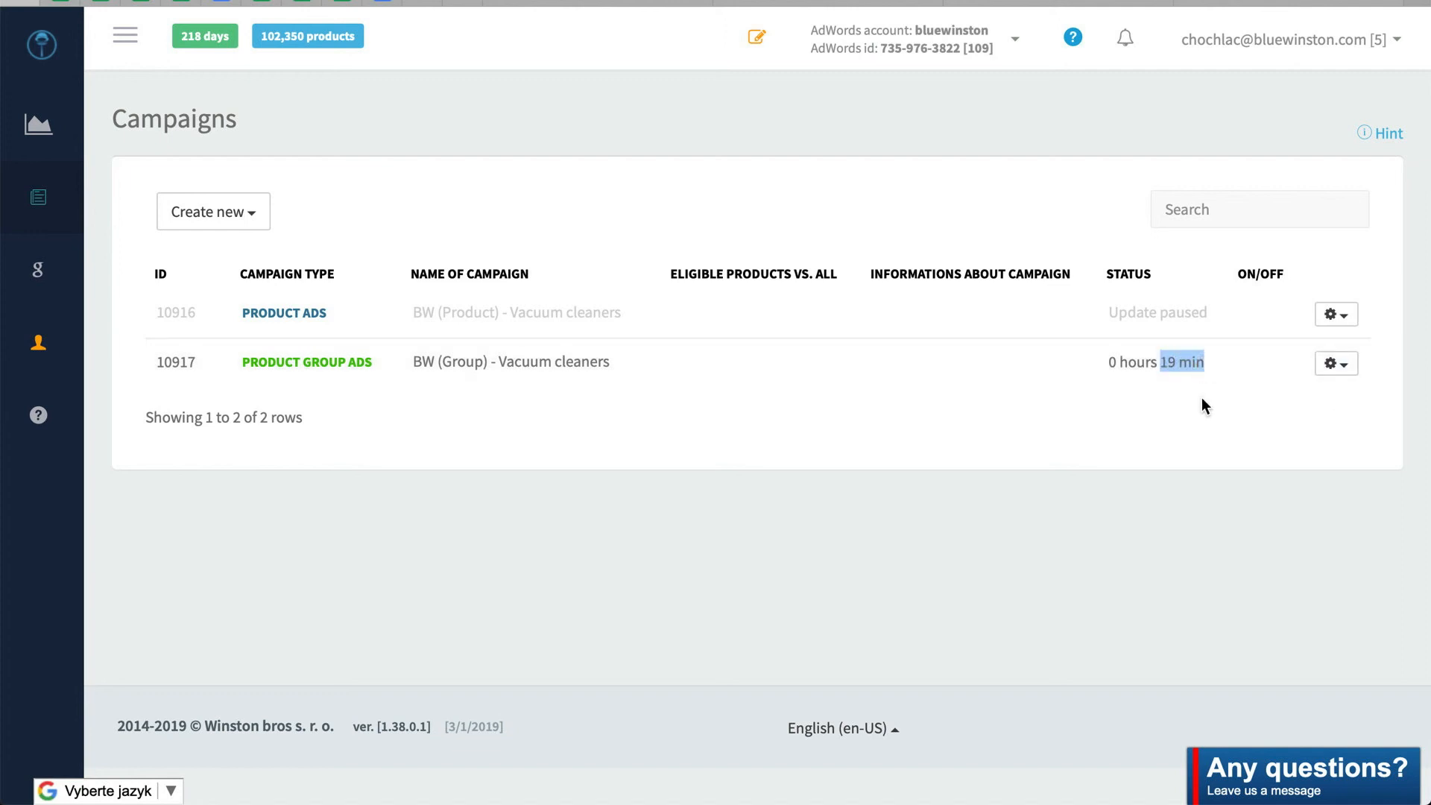
left_click(732, 369)
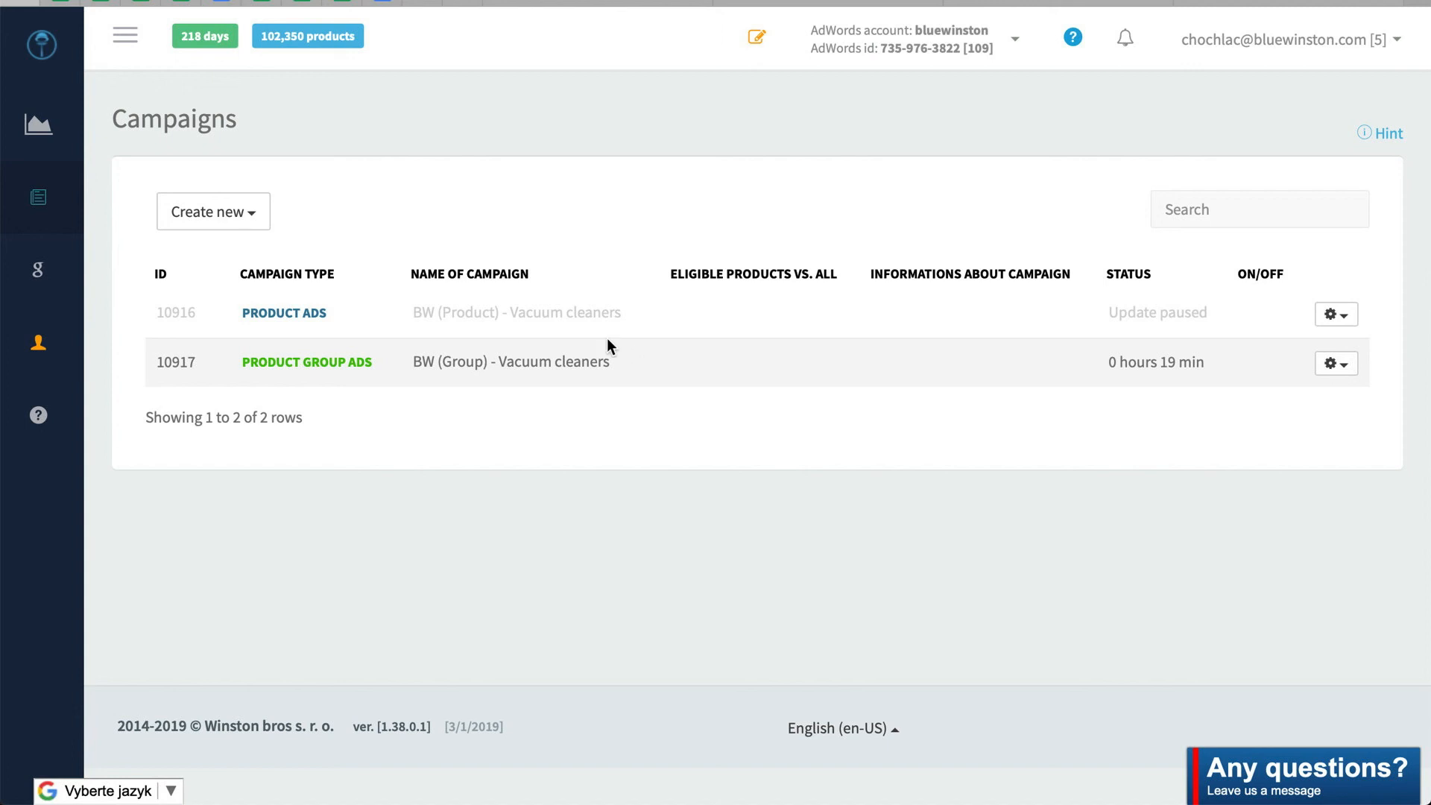
left_click(249, 216)
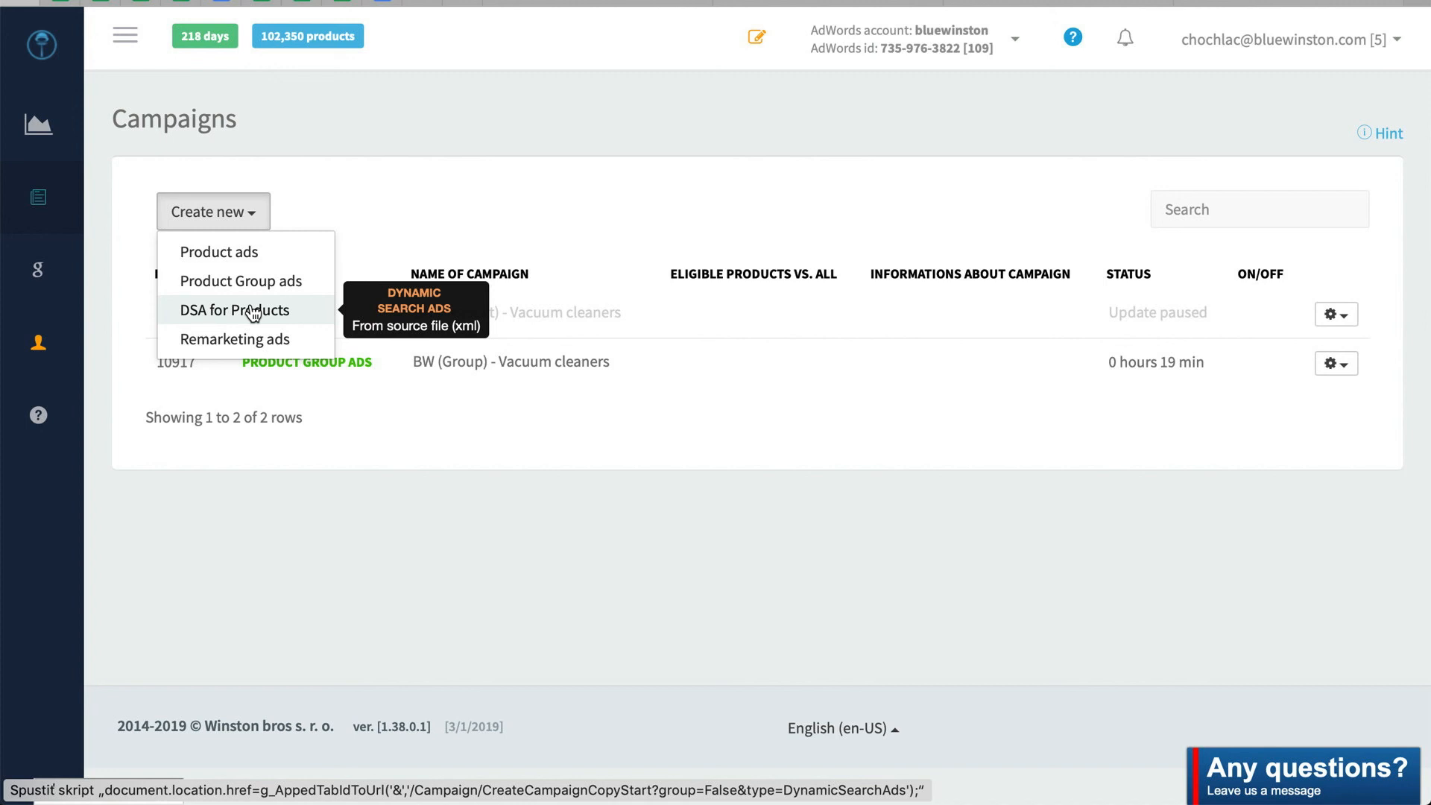
left_click(555, 494)
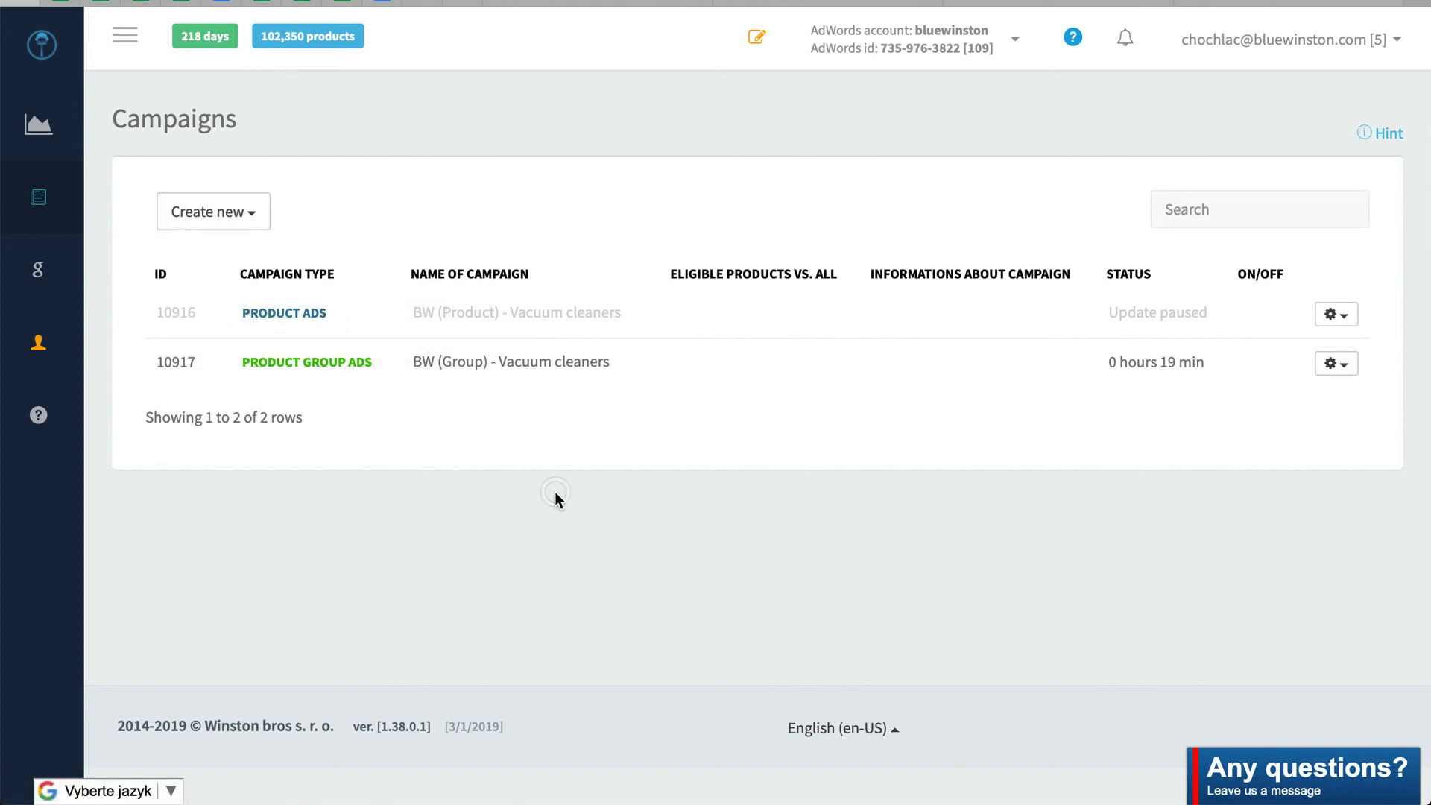